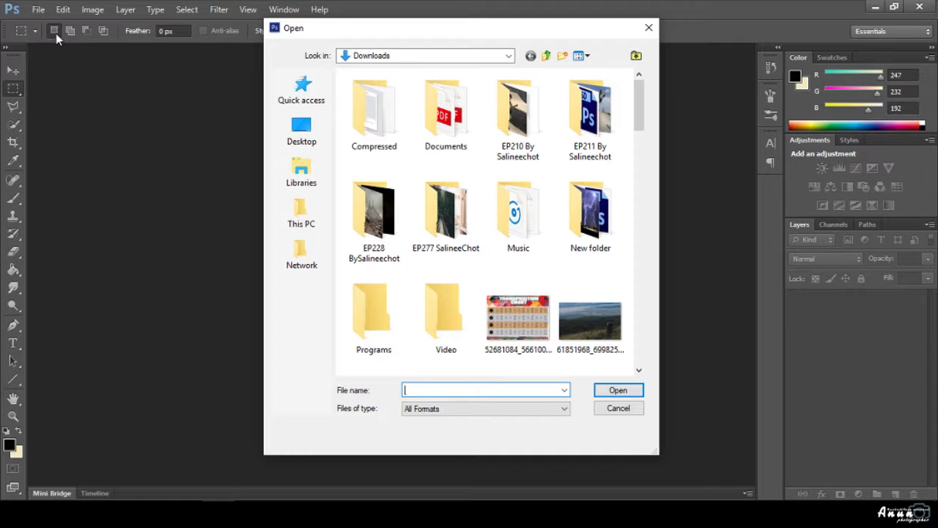
# Open boats-1868291_1920.jpg from the Desktop and unlock its background as Layer 0.
pyautogui.click(310, 130)
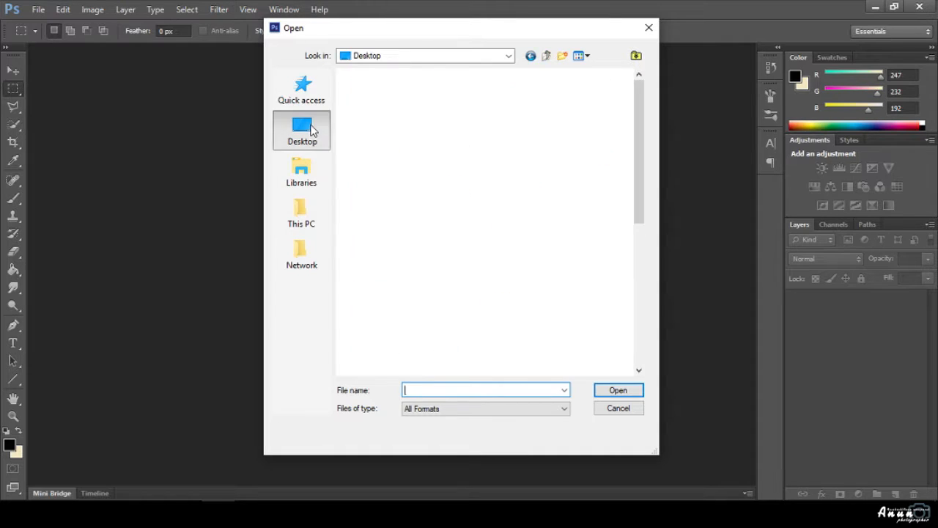
pyautogui.scroll(-5, 469, 329)
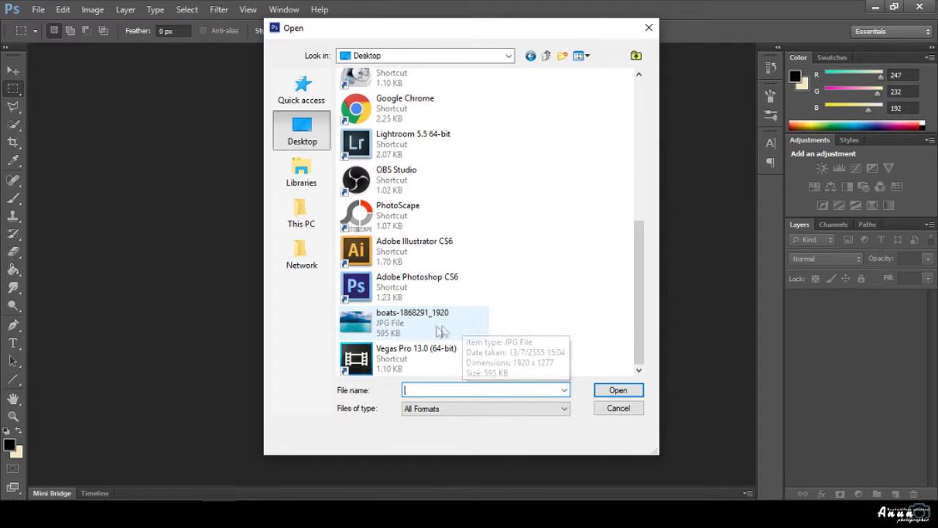
pyautogui.click(439, 330)
pyautogui.click(618, 391)
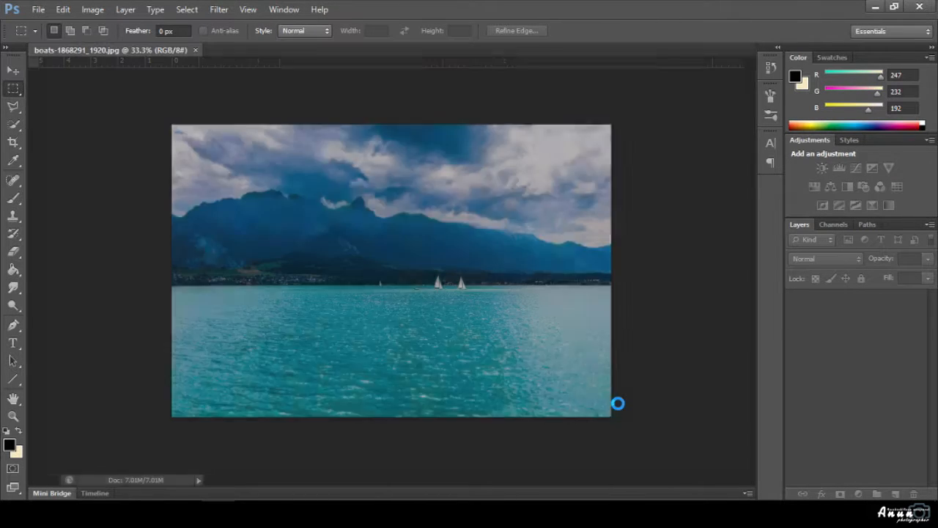
pyautogui.doubleClick(915, 302)
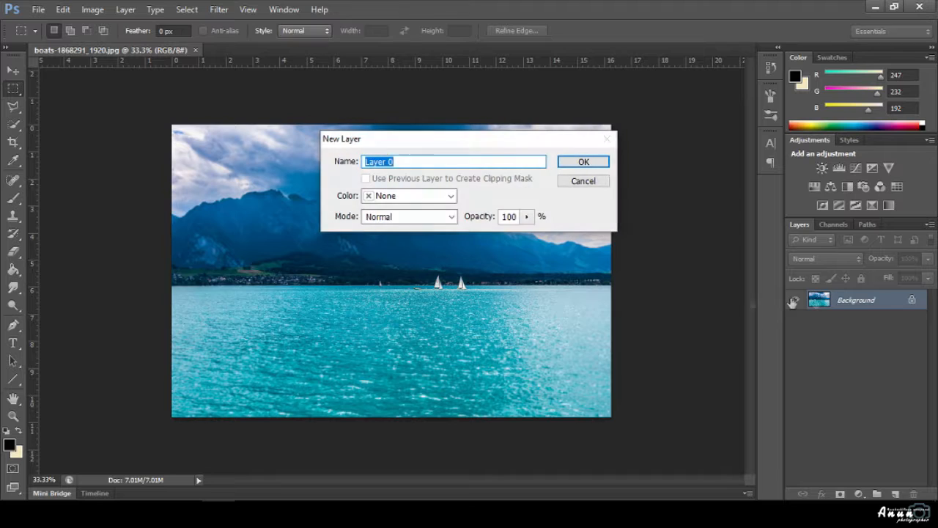
pyautogui.press('Return')
# Crop off the right edge of the photo and duplicate Layer 0 as Layer 0 copy.
pyautogui.click(12, 73)
pyautogui.click(13, 142)
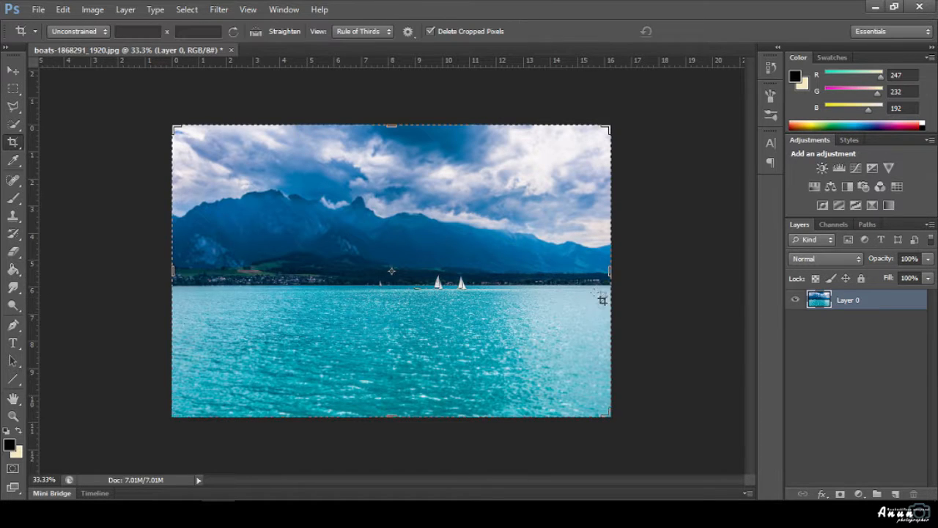
pyautogui.moveTo(611, 272); pyautogui.dragTo(587, 274)
pyautogui.click(693, 30)
pyautogui.press('v')
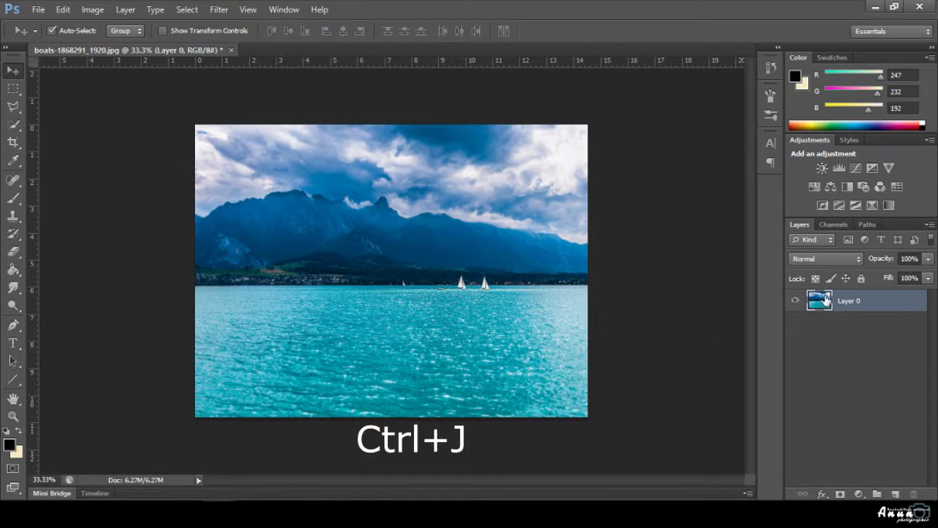
pyautogui.hotkey('ctrl', 'j')
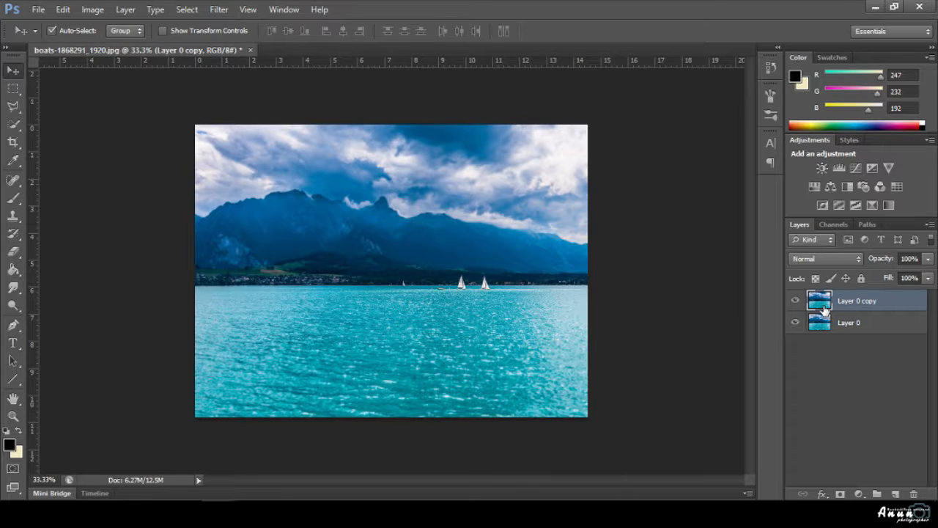
# Rotate Layer 0 copy 90° counter-clockwise, then reposition and stretch it left across the canvas.
pyautogui.hotkey('ctrl', 't')
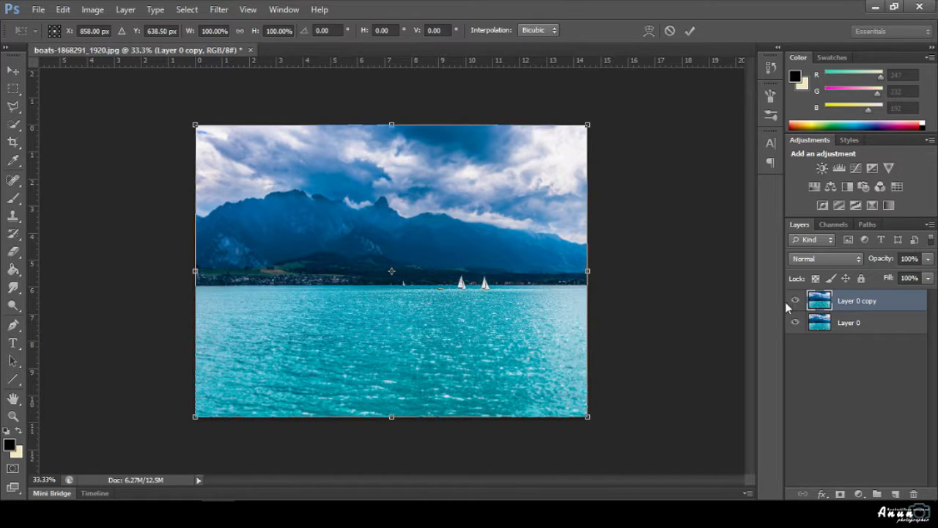
pyautogui.rightClick(544, 255)
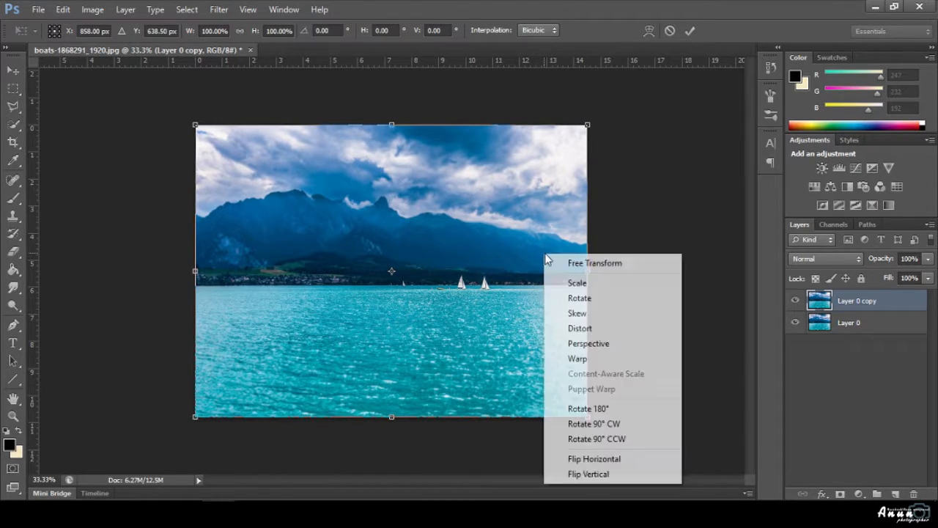
pyautogui.click(584, 439)
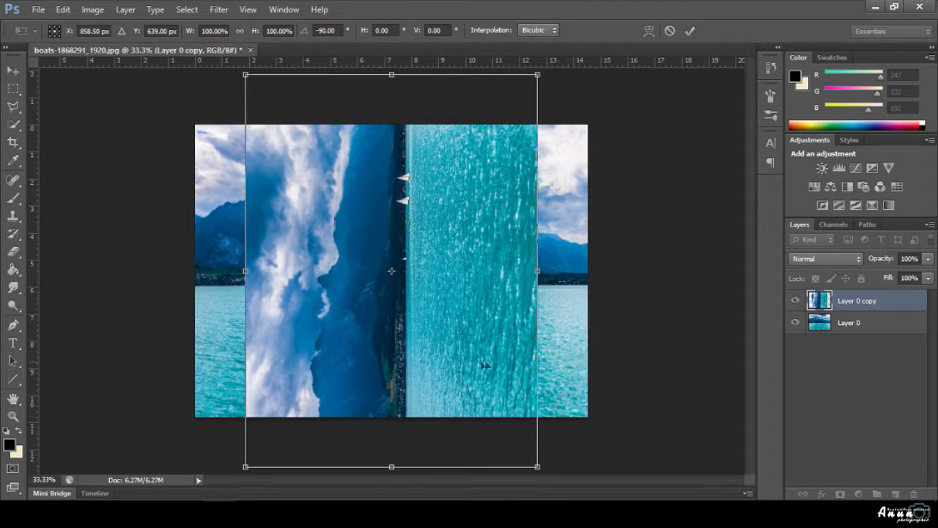
pyautogui.moveTo(463, 379); pyautogui.dragTo(514, 328)
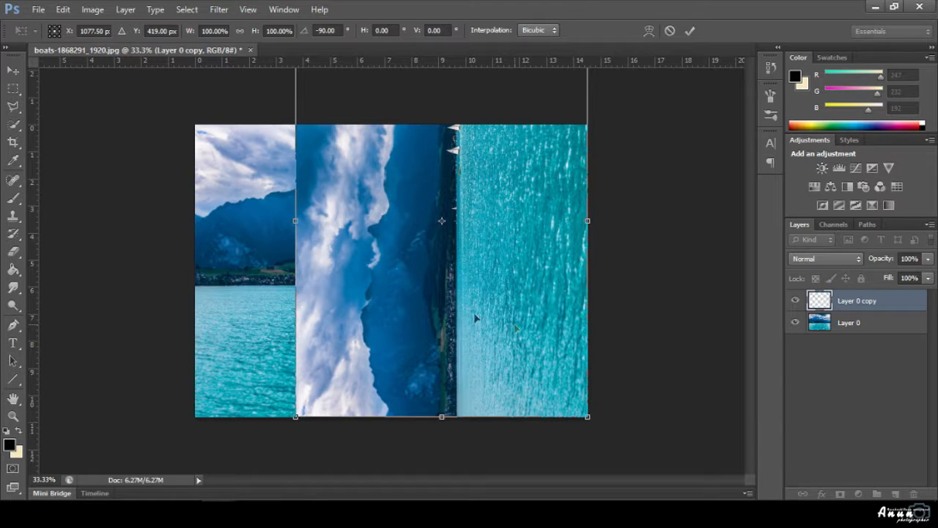
pyautogui.moveTo(295, 221); pyautogui.dragTo(251, 225)
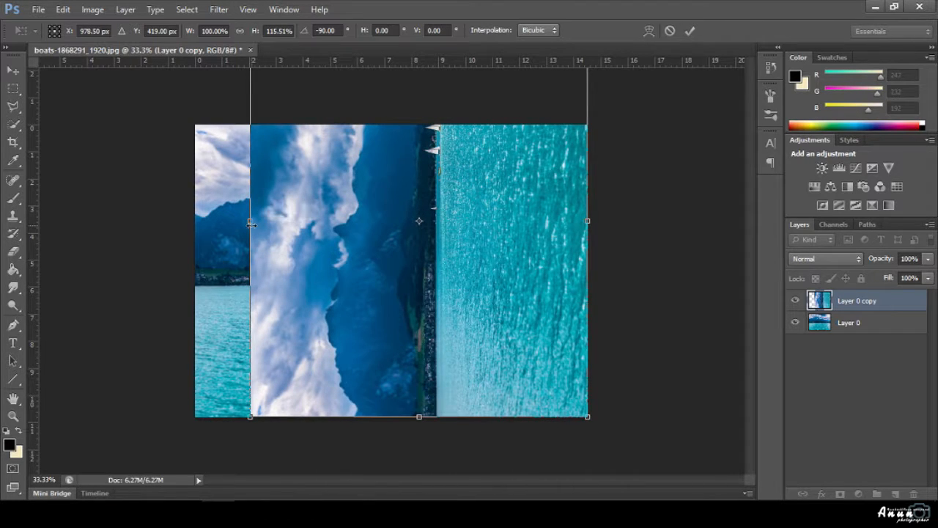
pyautogui.click(689, 31)
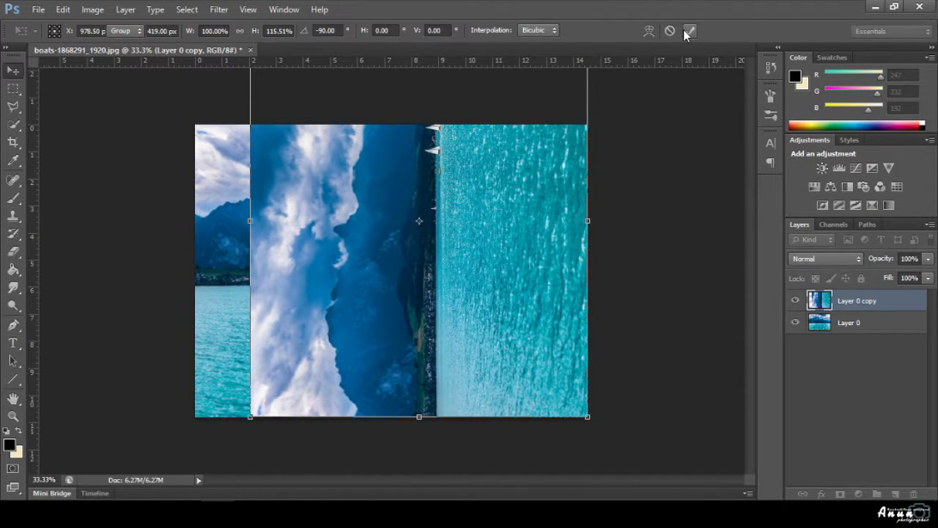
# Crop away the uncovered strip on the canvas's left edge.
pyautogui.click(13, 142)
pyautogui.moveTo(202, 282); pyautogui.dragTo(223, 277)
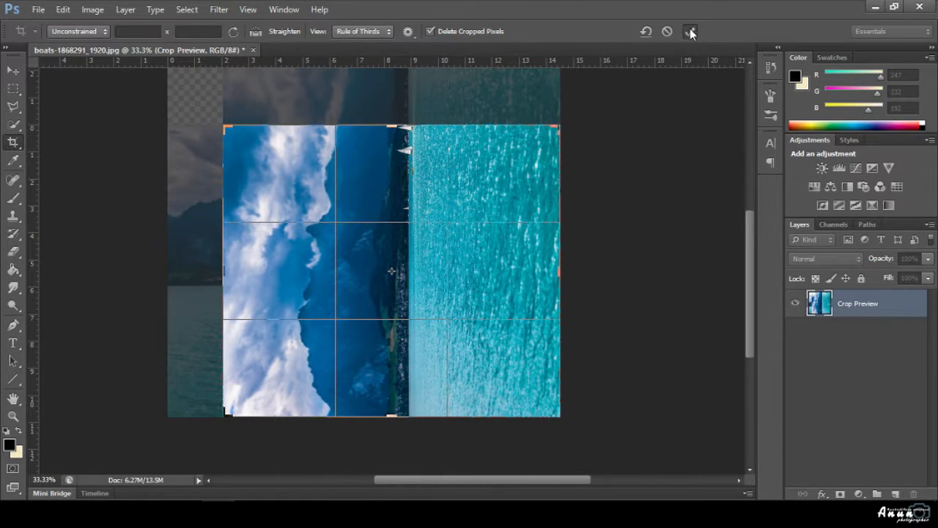
pyautogui.click(690, 30)
pyautogui.click(15, 68)
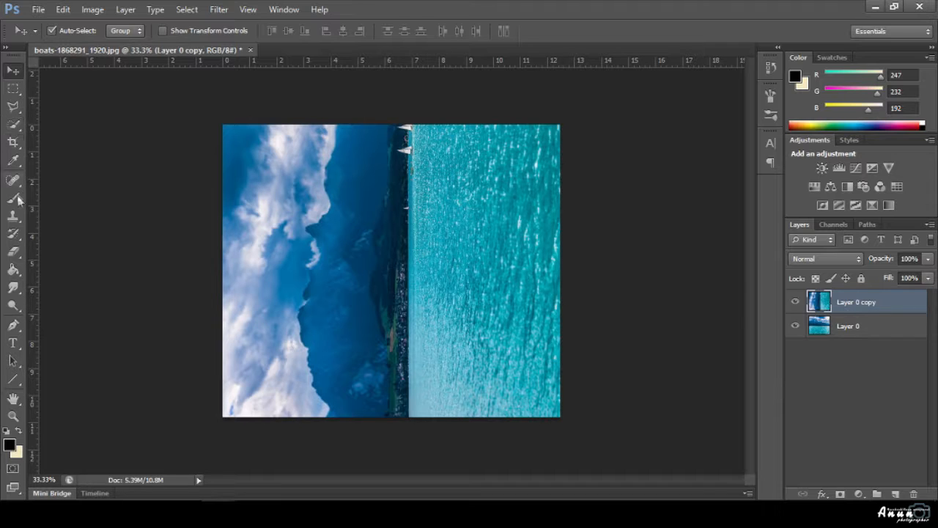
pyautogui.click(13, 324)
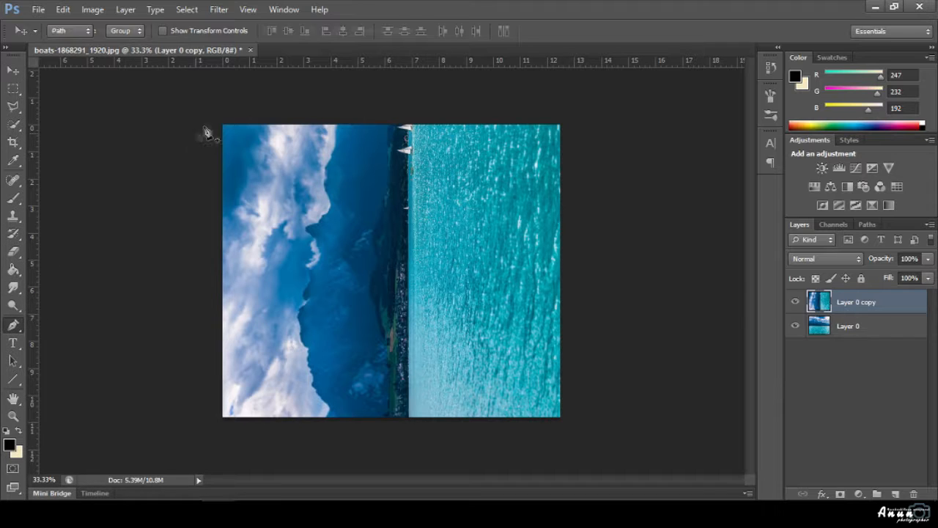
# Draw a closed triangular Pen path along the top-left to bottom-right diagonal, through the bottom-left corner.
pyautogui.click(220, 124)
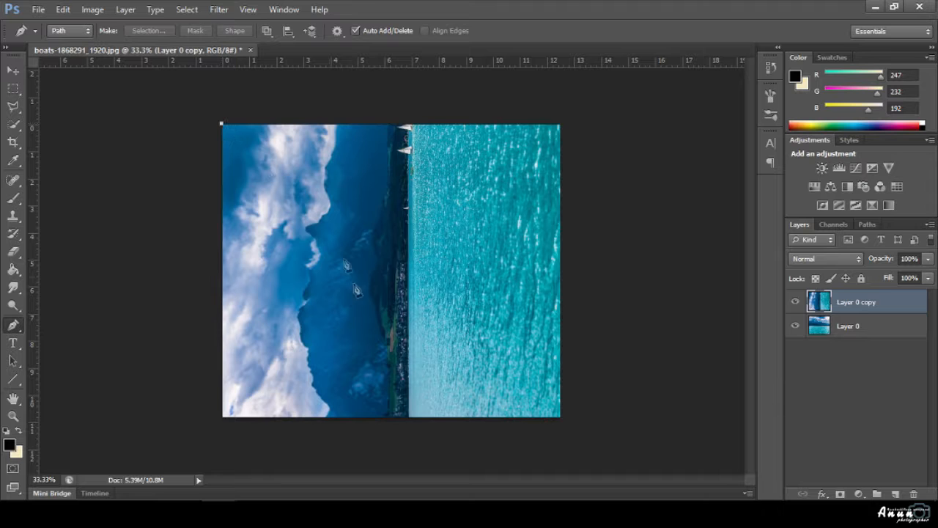
pyautogui.click(562, 419)
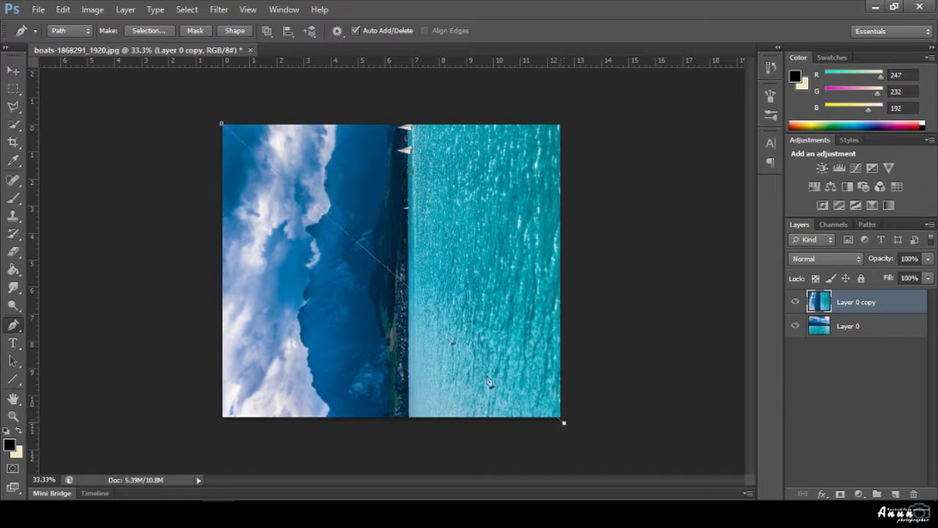
pyautogui.scroll(5, 200, 141)
pyautogui.scroll(3, 189, 142)
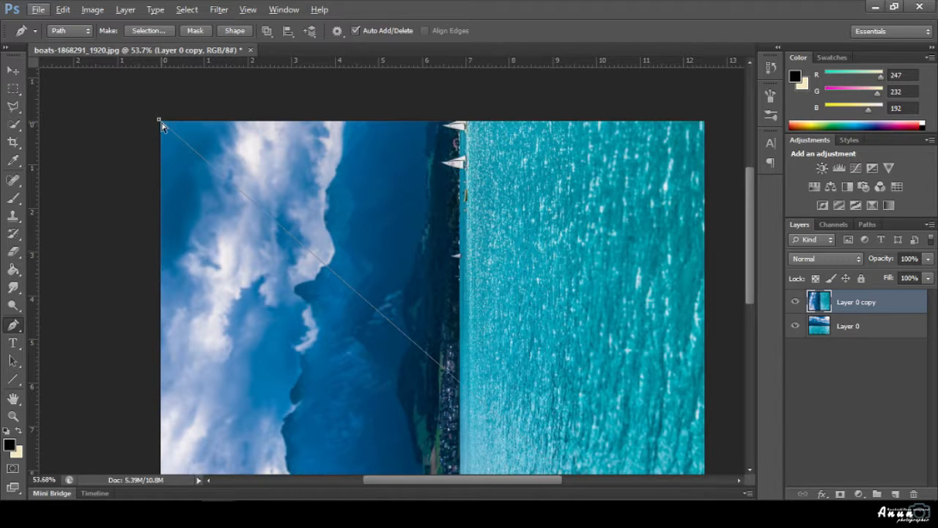
pyautogui.moveTo(160, 123)
pyautogui.mouseDown()
pyautogui.moveTo(143, 102)
pyautogui.moveTo(148, 109)
pyautogui.mouseUp()
pyautogui.scroll(-10, 703, 352)
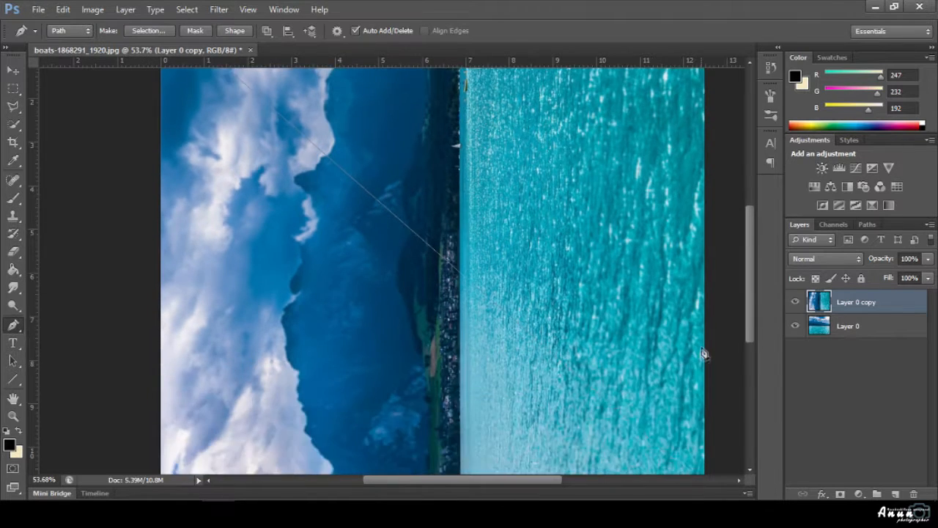
pyautogui.hscroll(4, 675, 404)
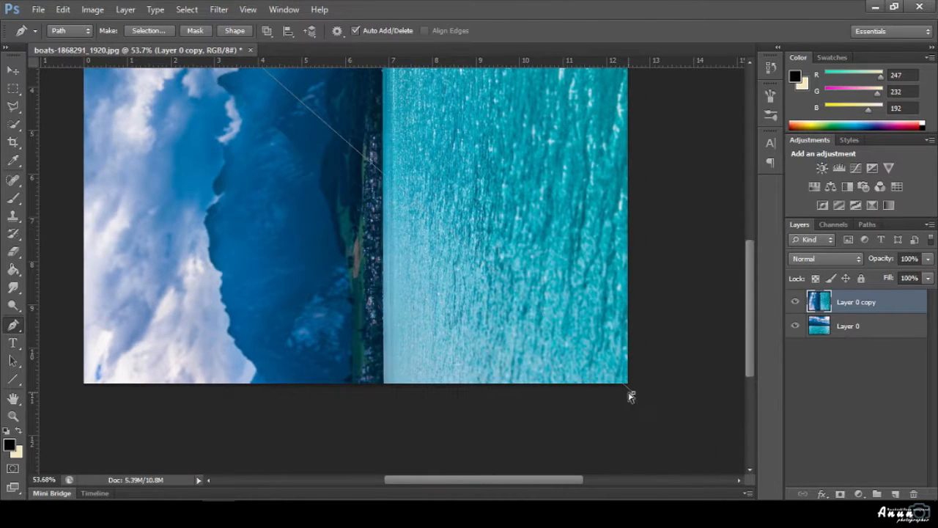
pyautogui.moveTo(632, 387); pyautogui.dragTo(632, 387)
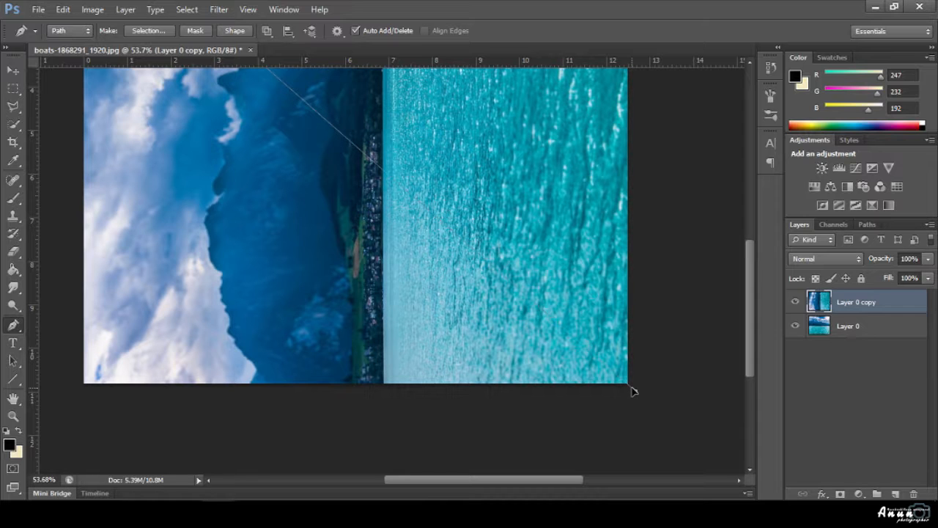
pyautogui.scroll(-6, 634, 403)
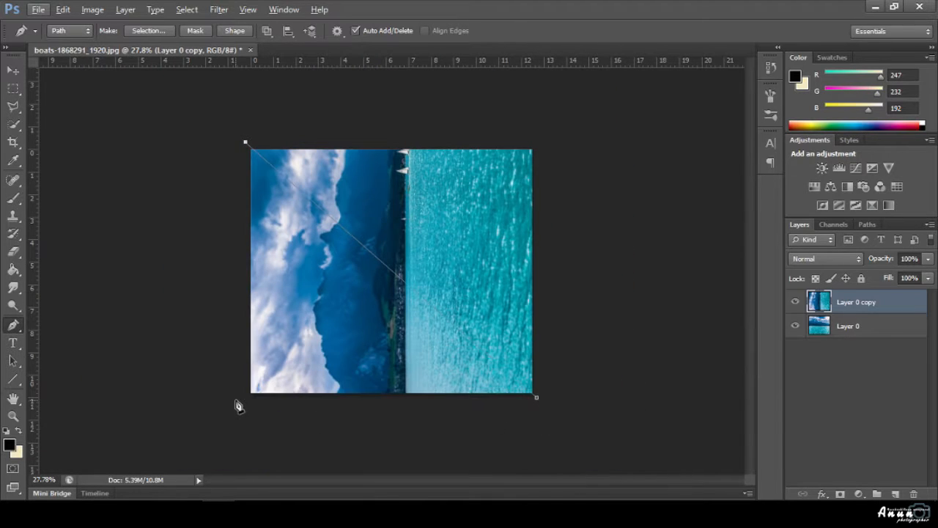
pyautogui.click(237, 403)
pyautogui.click(246, 144)
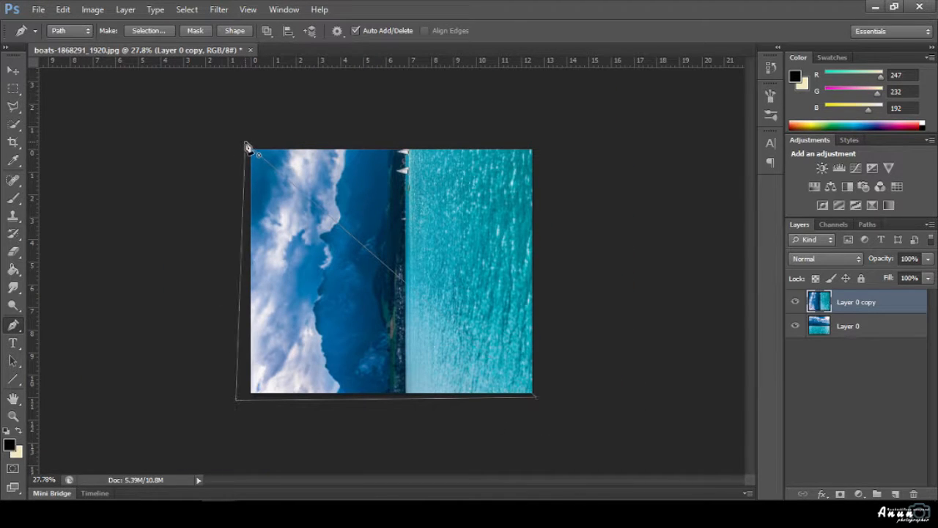
# Turn the path into a selection and add it as a layer mask on Layer 0 copy.
pyautogui.click(156, 33)
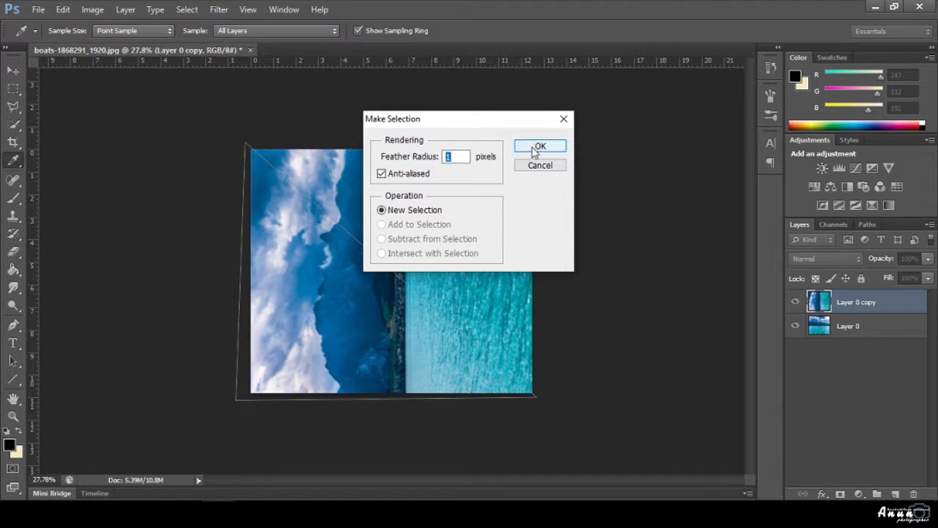
pyautogui.click(537, 146)
pyautogui.click(841, 493)
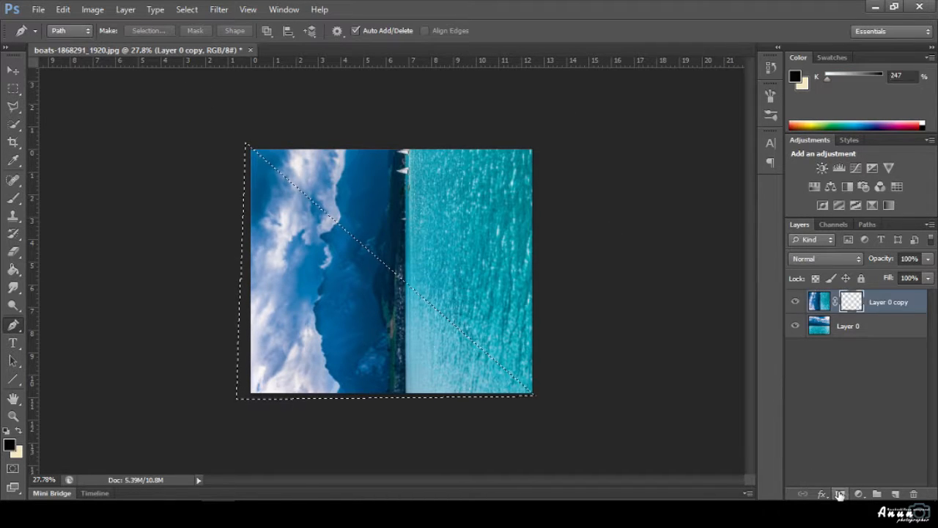
# Blur Layer 0 copy's mask with a Gaussian Blur of about 4.8 pixels, then target the layer image.
pyautogui.click(12, 70)
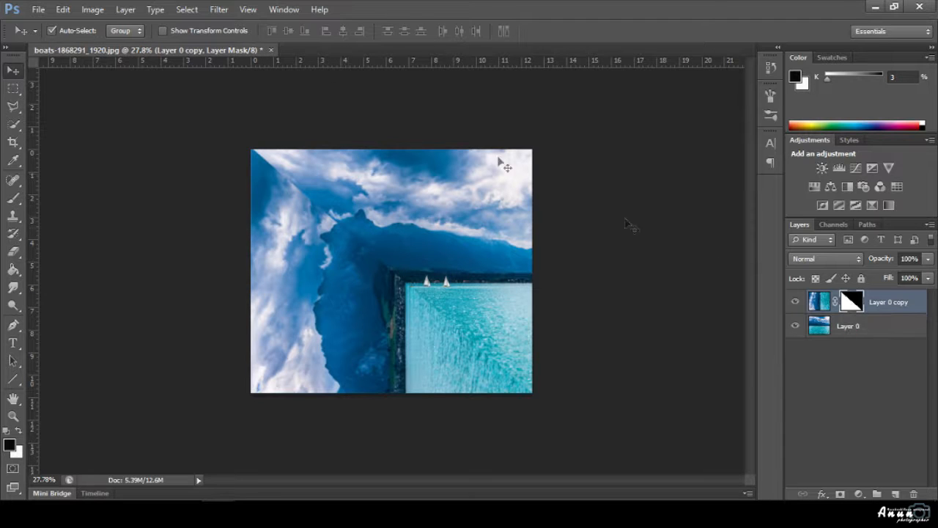
pyautogui.click(219, 10)
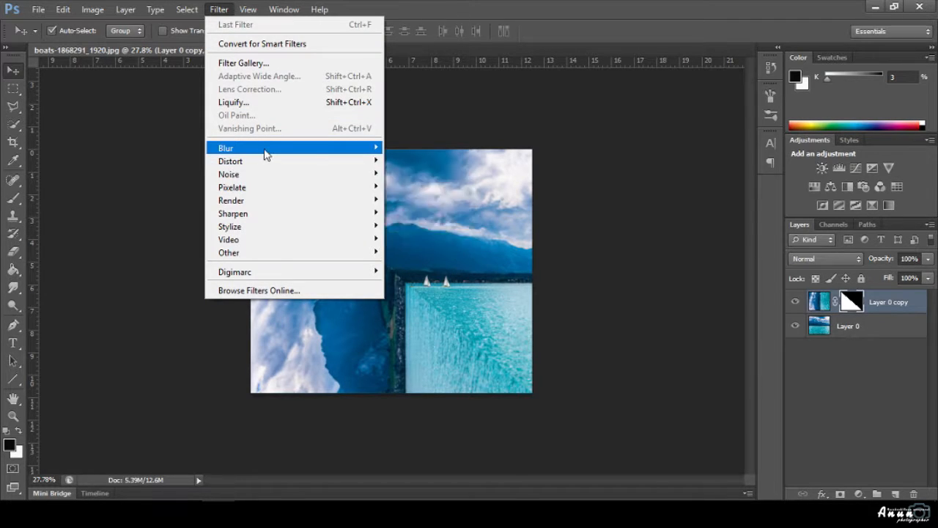
pyautogui.moveTo(266, 150)
pyautogui.click(429, 249)
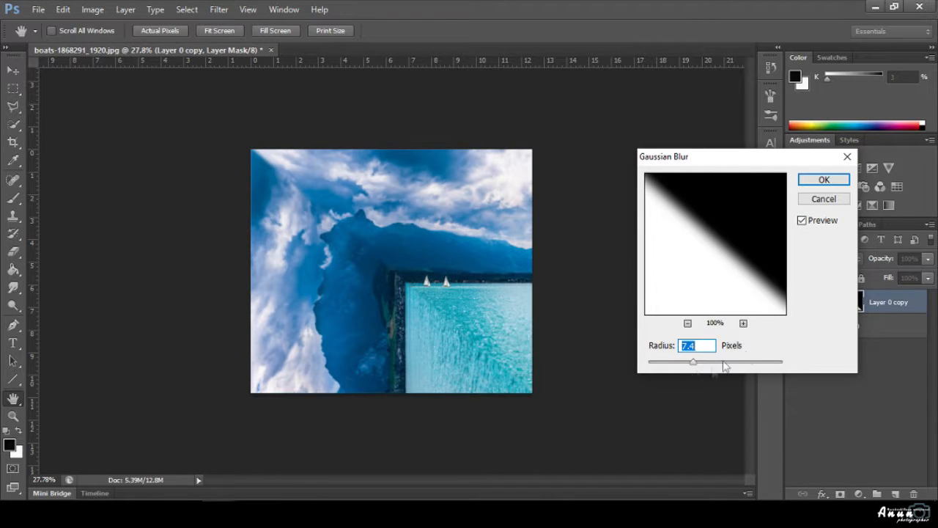
pyautogui.moveTo(693, 362); pyautogui.dragTo(688, 367)
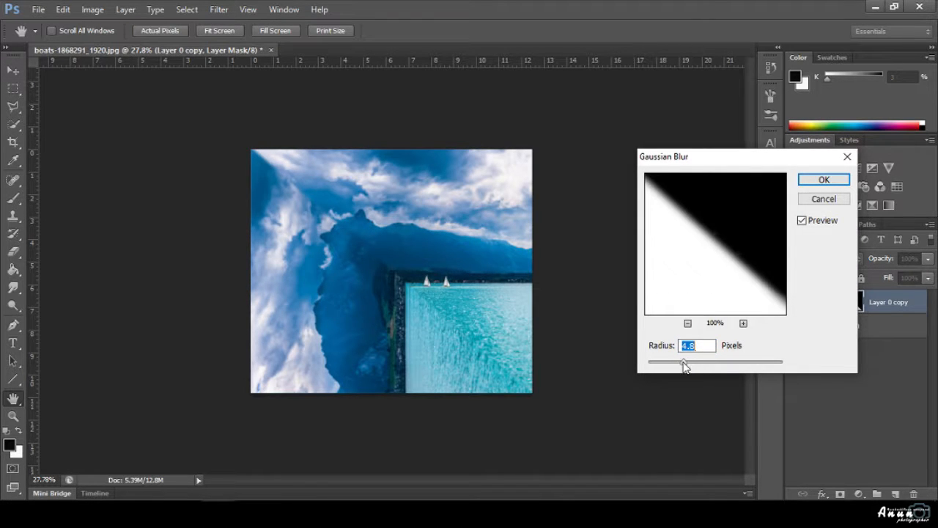
pyautogui.click(825, 181)
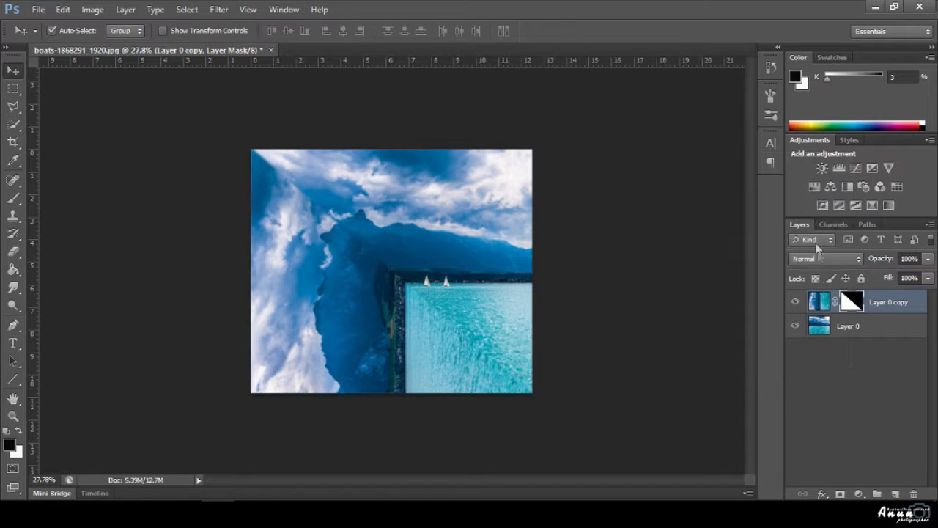
pyautogui.click(820, 301)
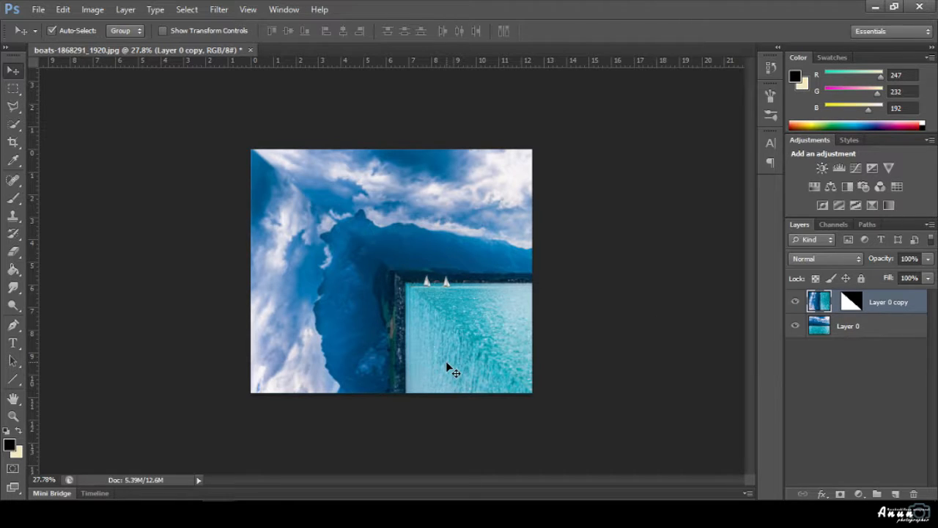
# Move Layer 0 copy straight up, then nudge it left and right to align the water edge.
pyautogui.press('shift')
pyautogui.moveTo(446, 361); pyautogui.dragTo(454, 339)
pyautogui.scroll(5, 454, 338)
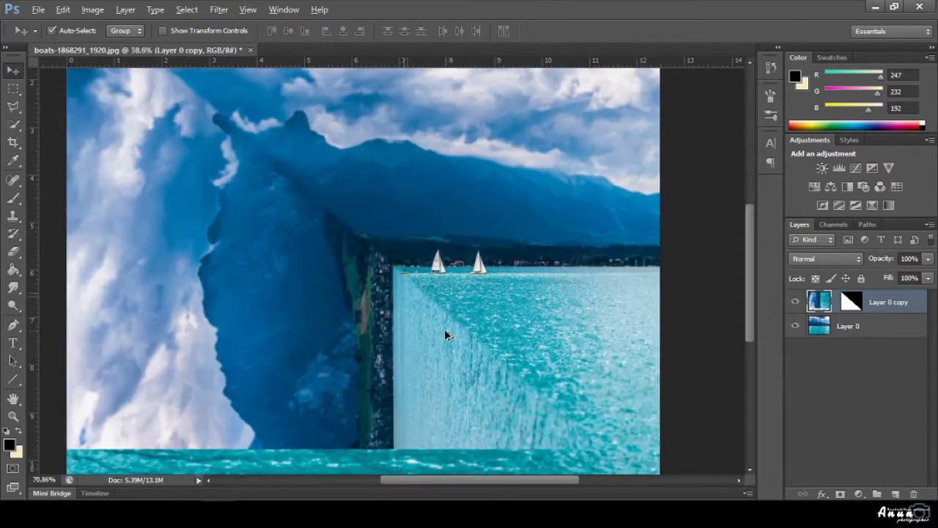
pyautogui.press('Right')
pyautogui.press('Right')
pyautogui.press('Right')
pyautogui.press('Right')
pyautogui.press('Right')
pyautogui.press('Right')
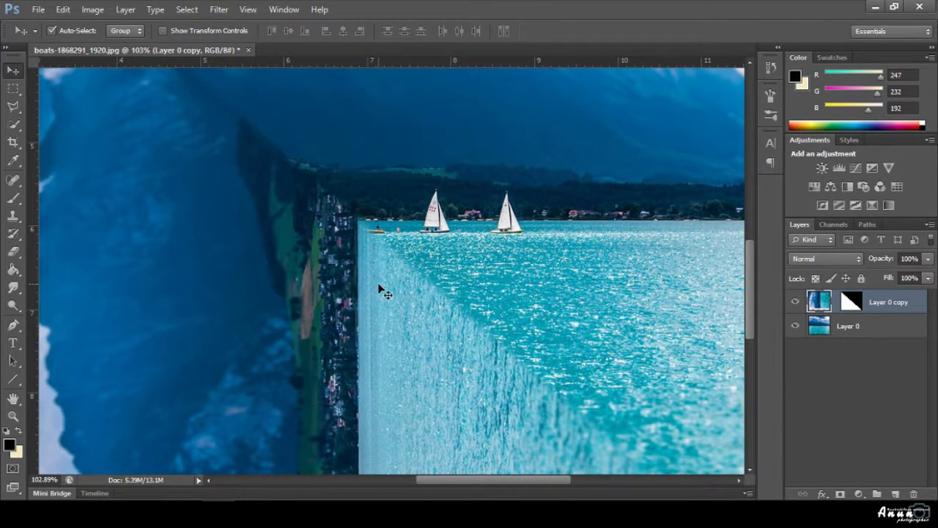
pyautogui.scroll(-4, 383, 290)
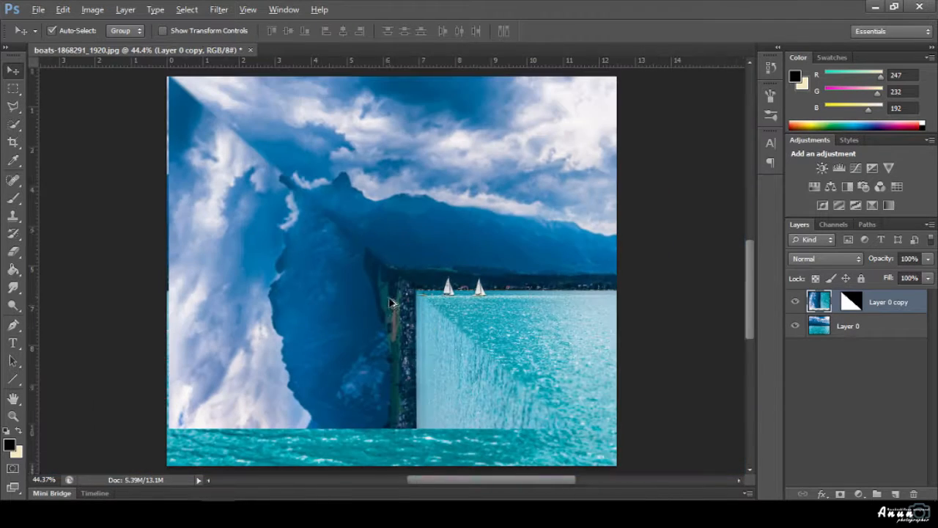
pyautogui.press('Left')
pyautogui.press('Left')
pyautogui.press('Left')
pyautogui.press('Left')
pyautogui.press('Escape')
pyautogui.press('Left')
pyautogui.press('Left')
pyautogui.press('Left')
pyautogui.press('Left')
pyautogui.press('Left')
pyautogui.press('Left')
pyautogui.press('Left')
pyautogui.press('Left')
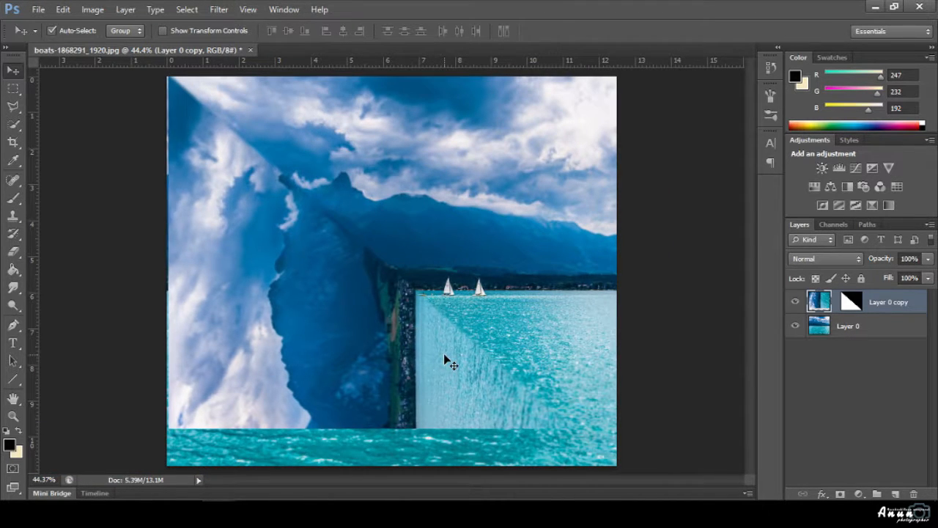
pyautogui.press('Right')
pyautogui.press('Right')
pyautogui.press('Right')
pyautogui.press('Right')
pyautogui.press('Right')
pyautogui.press('Right')
pyautogui.press('Right')
# Paint Layer 0 copy's mask at 45% opacity to blend the sky, cloud edge and mountain ridge.
pyautogui.click(13, 197)
pyautogui.click(848, 304)
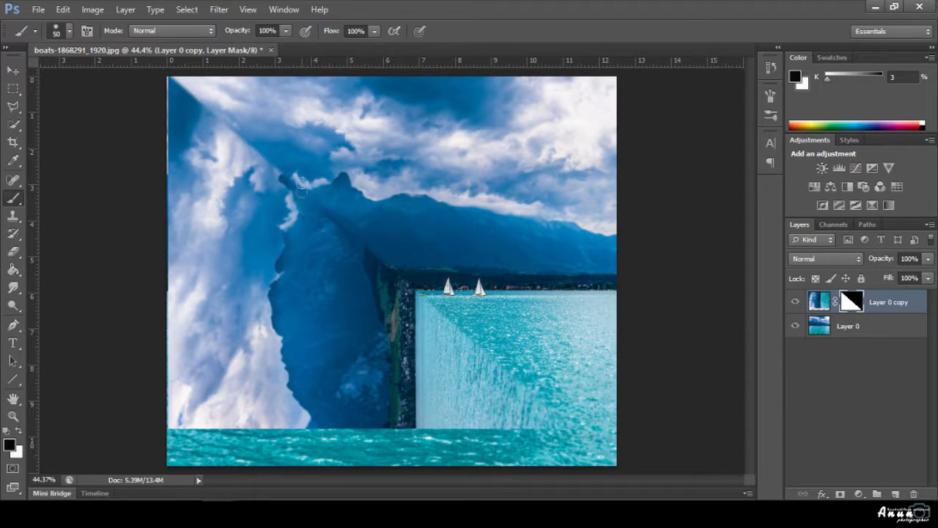
pyautogui.moveTo(169, 81); pyautogui.dragTo(198, 98)
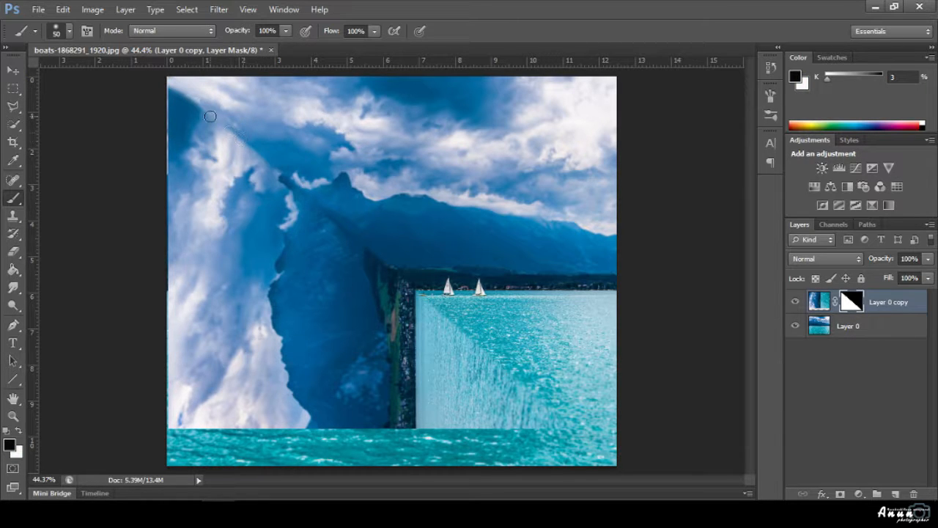
pyautogui.press('4')
pyautogui.press('5')
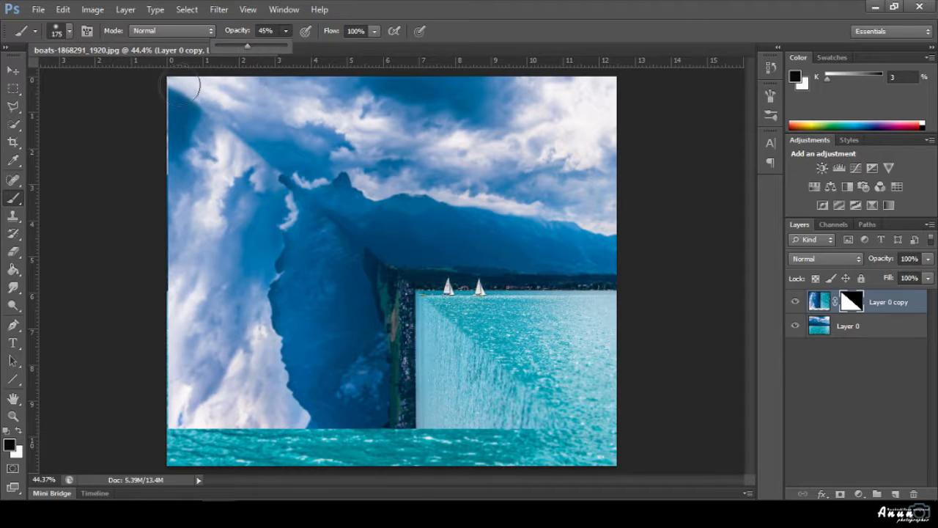
pyautogui.moveTo(183, 98)
pyautogui.mouseDown()
pyautogui.moveTo(264, 151)
pyautogui.moveTo(248, 144)
pyautogui.mouseUp()
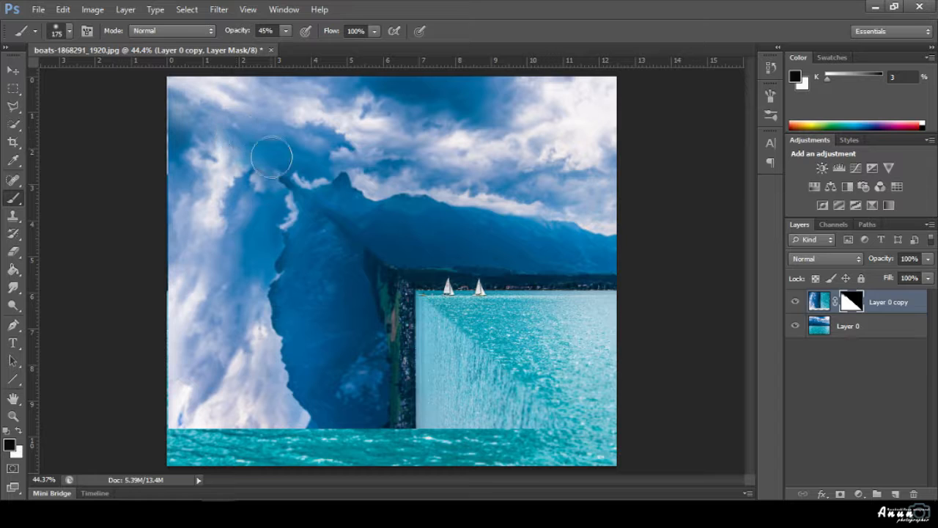
pyautogui.scroll(2, 277, 192)
pyautogui.press('[')
pyautogui.press('[')
pyautogui.press('[')
pyautogui.press('[')
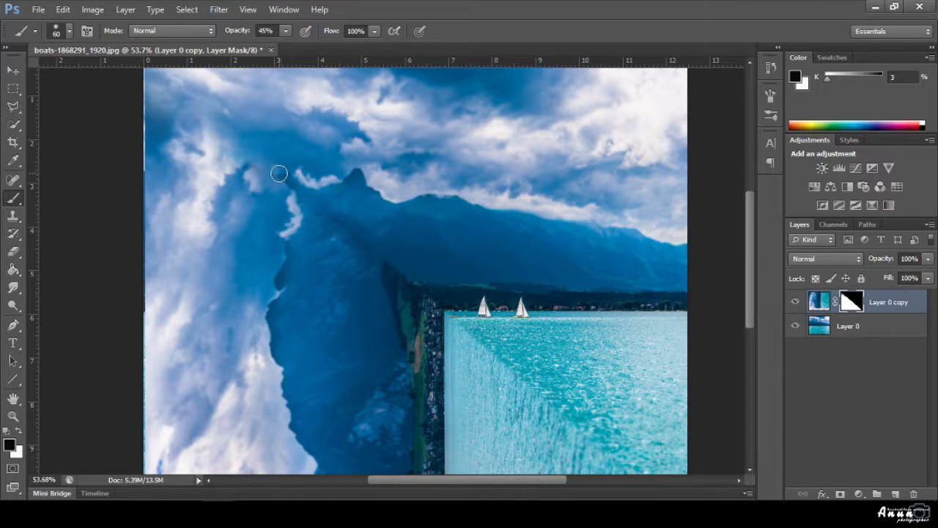
pyautogui.moveTo(277, 171)
pyautogui.mouseDown()
pyautogui.moveTo(263, 170)
pyautogui.moveTo(296, 203)
pyautogui.moveTo(292, 192)
pyautogui.moveTo(301, 227)
pyautogui.mouseUp()
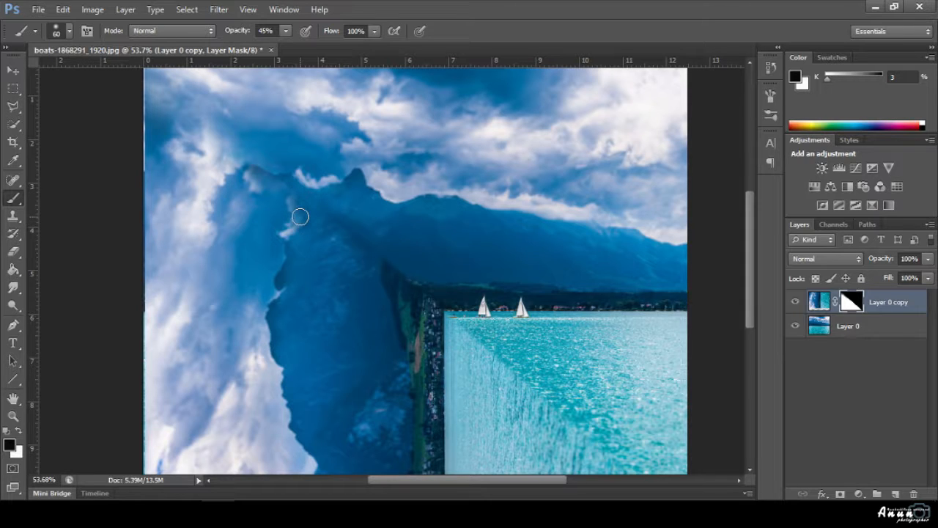
# Restore bright cloud over the ridge and dark peak, painting at 86% opacity and brush size 90.
pyautogui.press('x')
pyautogui.click(285, 31)
pyautogui.moveTo(286, 47); pyautogui.dragTo(315, 49)
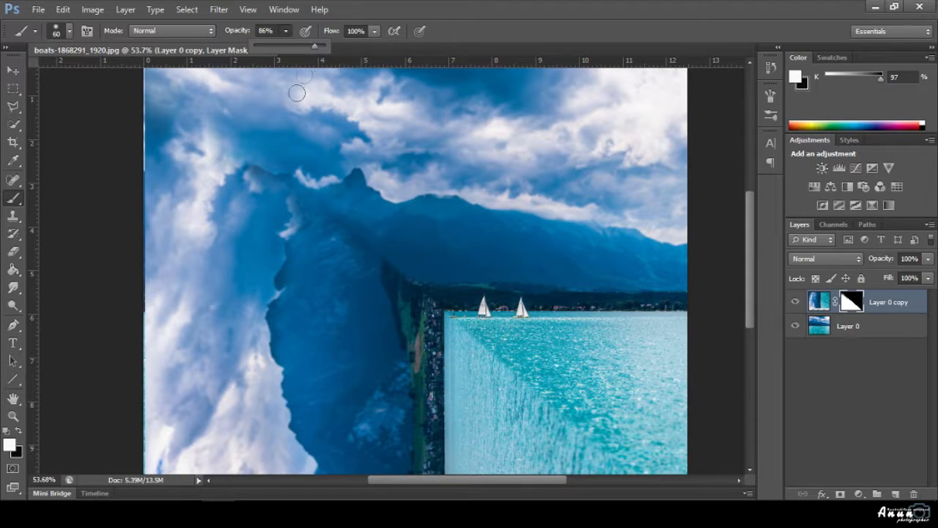
pyautogui.moveTo(247, 174)
pyautogui.mouseDown()
pyautogui.moveTo(292, 179)
pyautogui.moveTo(302, 208)
pyautogui.moveTo(305, 177)
pyautogui.moveTo(316, 187)
pyautogui.moveTo(362, 170)
pyautogui.moveTo(371, 194)
pyautogui.mouseUp()
pyautogui.moveTo(249, 165)
pyautogui.mouseDown()
pyautogui.moveTo(287, 156)
pyautogui.moveTo(275, 152)
pyautogui.moveTo(324, 152)
pyautogui.moveTo(353, 167)
pyautogui.moveTo(323, 139)
pyautogui.moveTo(333, 130)
pyautogui.moveTo(322, 126)
pyautogui.moveTo(347, 118)
pyautogui.moveTo(350, 149)
pyautogui.moveTo(367, 162)
pyautogui.moveTo(374, 193)
pyautogui.moveTo(311, 182)
pyautogui.mouseUp()
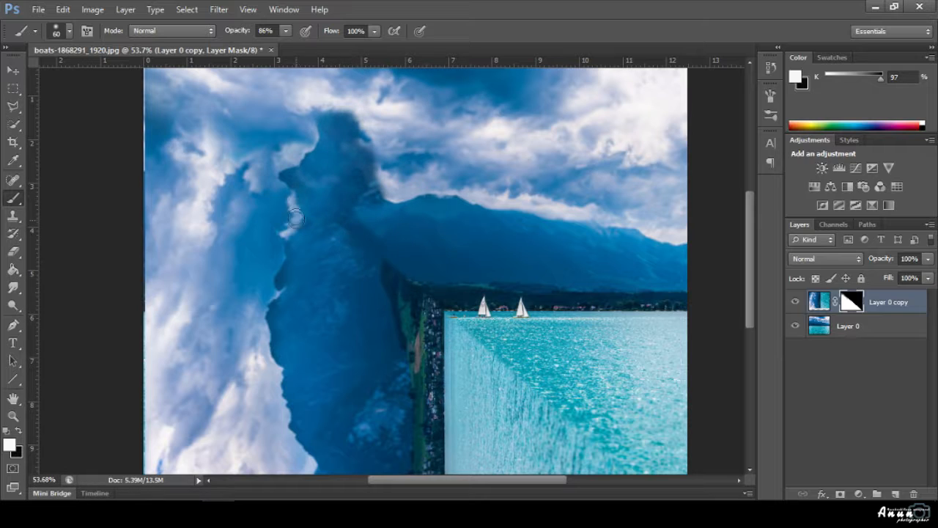
pyautogui.press('x')
pyautogui.press(']')
pyautogui.press(']')
pyautogui.press(']')
pyautogui.press(']')
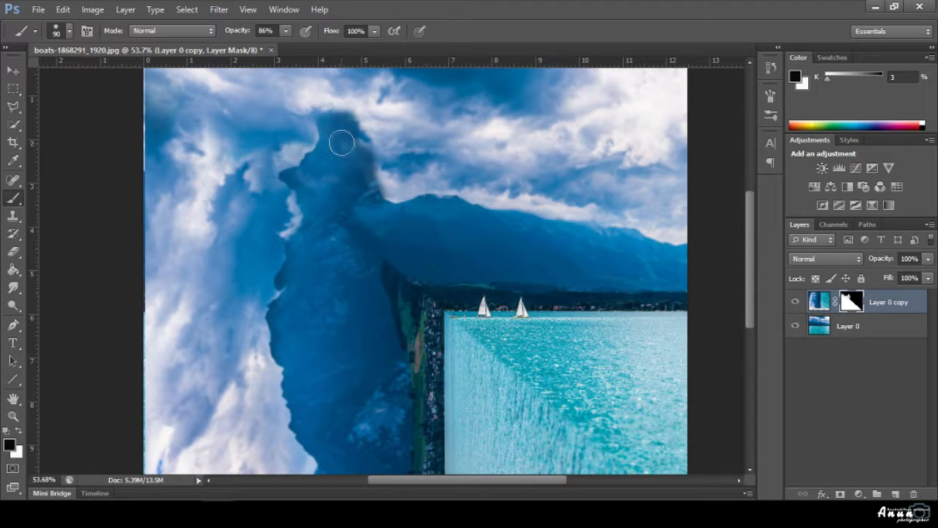
pyautogui.moveTo(335, 142)
pyautogui.mouseDown()
pyautogui.moveTo(351, 123)
pyautogui.moveTo(379, 180)
pyautogui.moveTo(351, 174)
pyautogui.moveTo(325, 141)
pyautogui.moveTo(320, 163)
pyautogui.moveTo(300, 160)
pyautogui.moveTo(323, 137)
pyautogui.moveTo(313, 133)
pyautogui.moveTo(318, 154)
pyautogui.moveTo(285, 175)
pyautogui.moveTo(352, 174)
pyautogui.mouseUp()
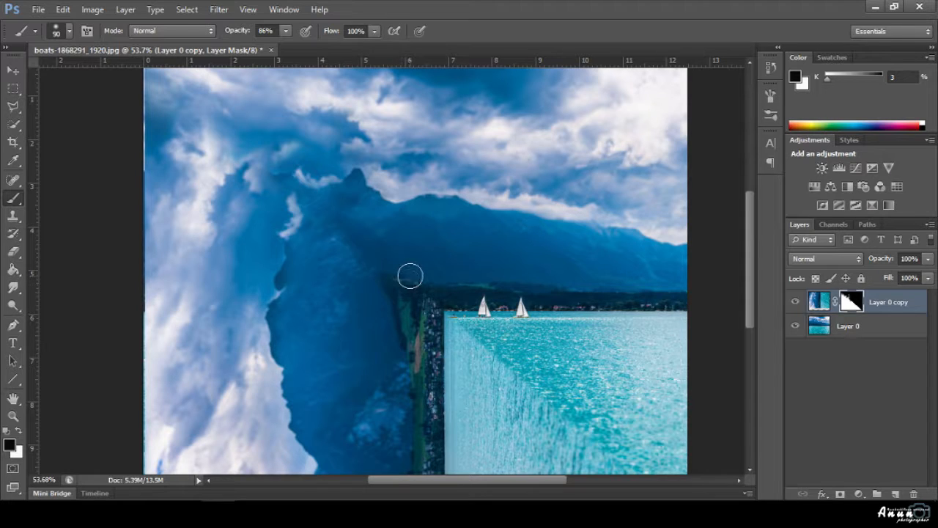
# Reveal the shoreline beside the water edge and blend the mountain patch above the village strip.
pyautogui.press('x')
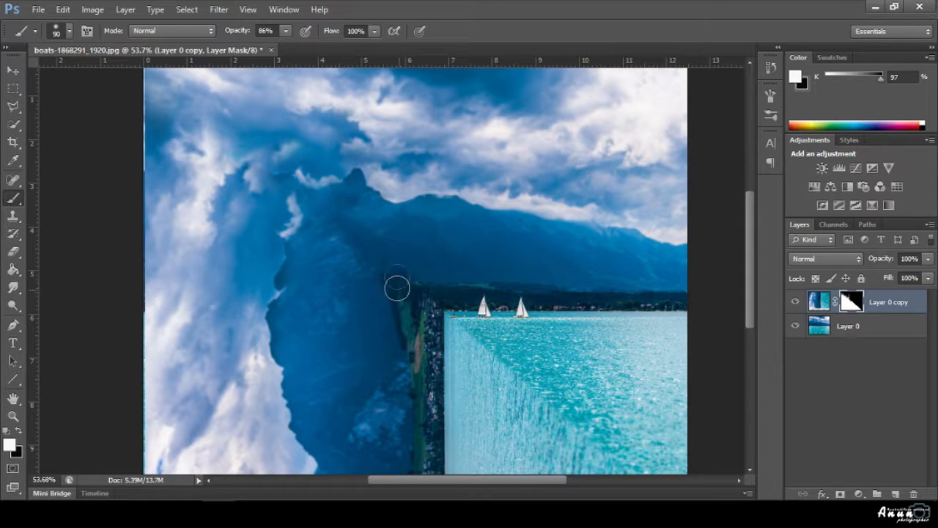
pyautogui.press('x')
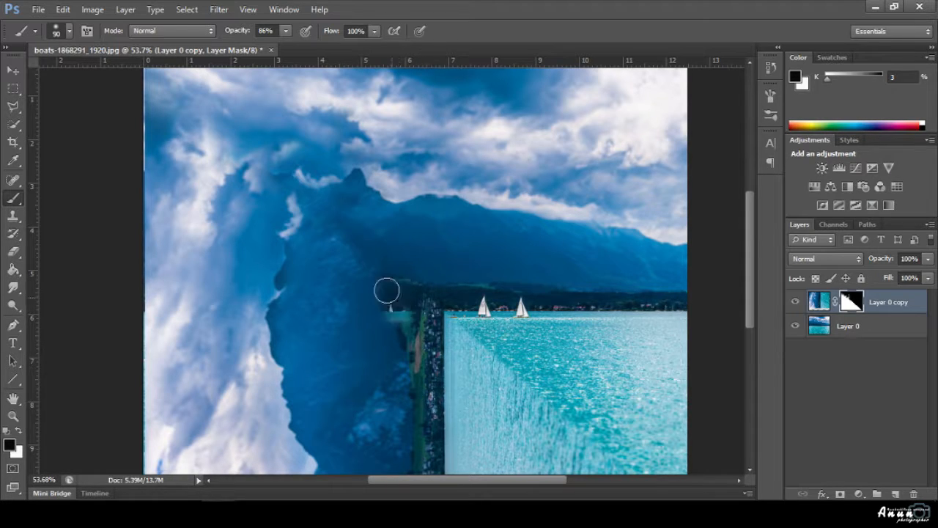
pyautogui.press('x')
pyautogui.moveTo(388, 291)
pyautogui.mouseDown()
pyautogui.moveTo(407, 349)
pyautogui.moveTo(387, 301)
pyautogui.moveTo(393, 318)
pyautogui.moveTo(444, 291)
pyautogui.mouseUp()
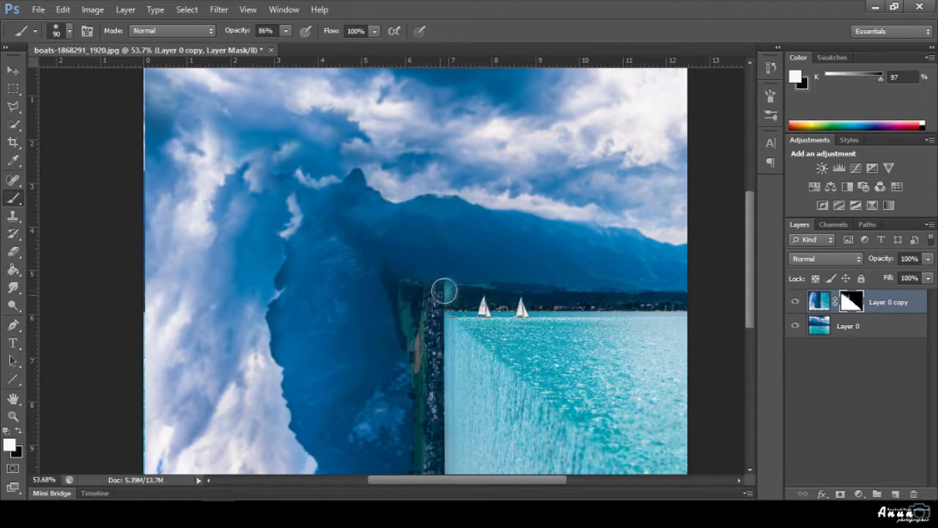
pyautogui.press('x')
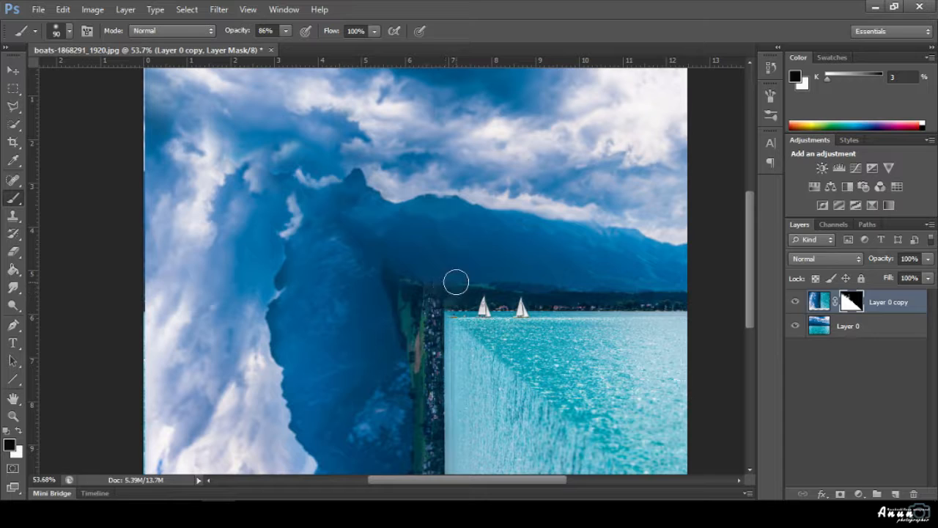
pyautogui.moveTo(348, 226)
pyautogui.mouseDown()
pyautogui.moveTo(361, 261)
pyautogui.moveTo(306, 226)
pyautogui.moveTo(316, 217)
pyautogui.moveTo(336, 235)
pyautogui.mouseUp()
# With a small brush at 100% opacity, reveal the column of buildings beside the water.
pyautogui.scroll(6, 385, 279)
pyautogui.scroll(-1, 392, 290)
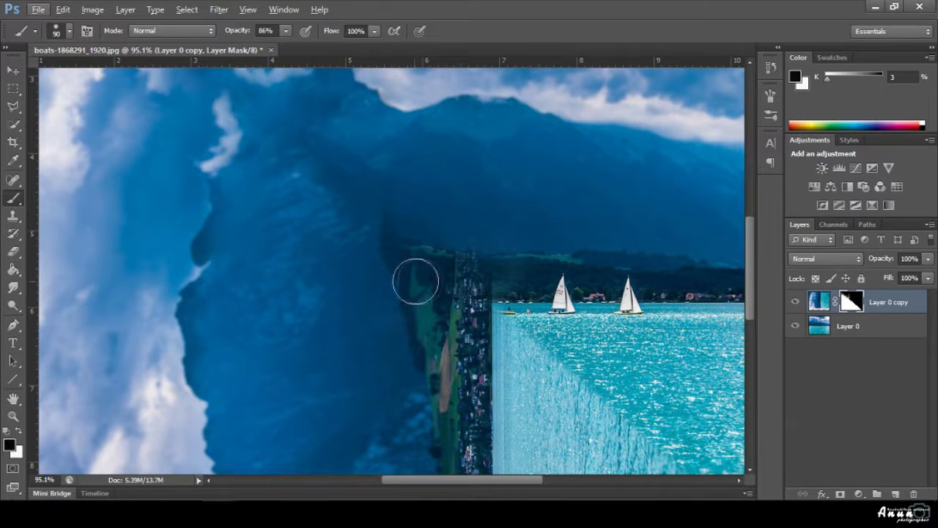
pyautogui.press('[')
pyautogui.press('[')
pyautogui.press('[')
pyautogui.press('[')
pyautogui.press('[')
pyautogui.press('[')
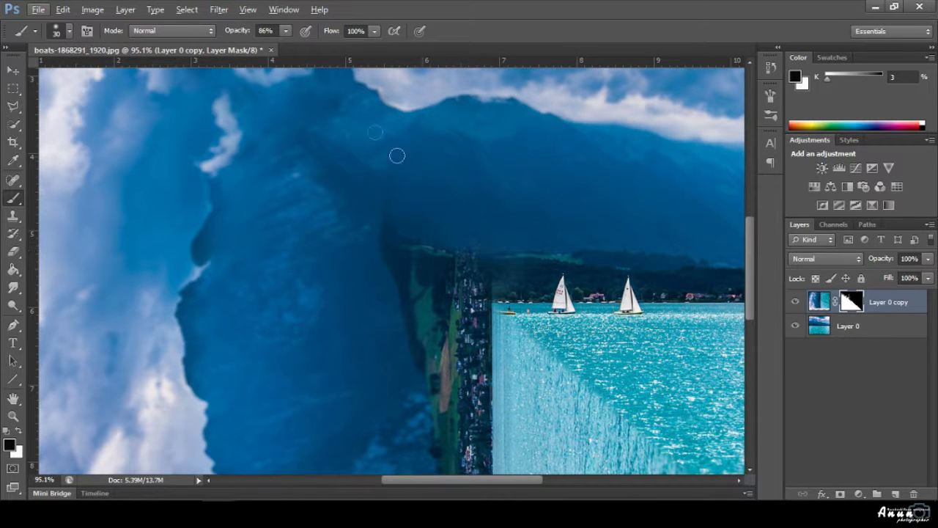
pyautogui.click(286, 32)
pyautogui.moveTo(287, 45); pyautogui.dragTo(320, 56)
pyautogui.click(495, 254)
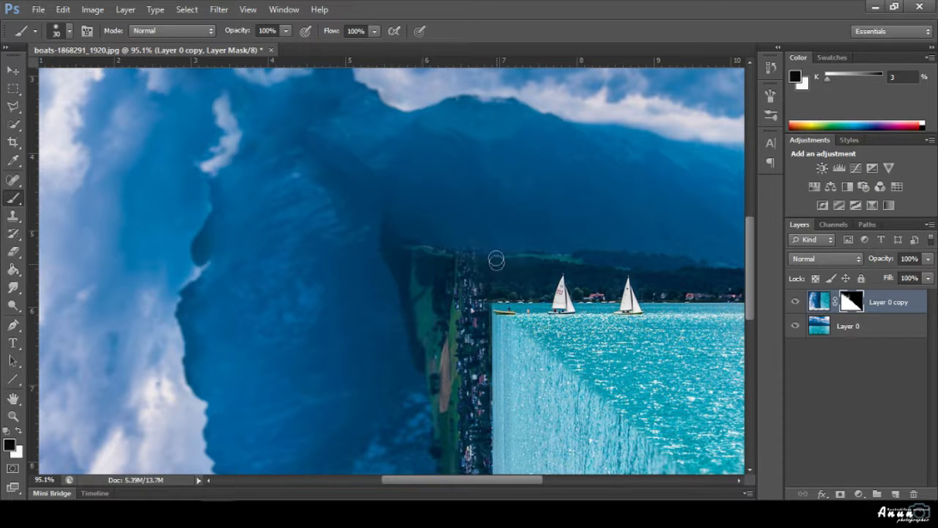
pyautogui.press('x')
pyautogui.moveTo(487, 239); pyautogui.dragTo(499, 275)
pyautogui.moveTo(497, 228)
pyautogui.mouseDown()
pyautogui.moveTo(496, 275)
pyautogui.moveTo(502, 236)
pyautogui.mouseUp()
pyautogui.press('x')
# At brush size 45, reveal more of the cliff edge and the village strip beside the water.
pyautogui.press(']')
pyautogui.press(']')
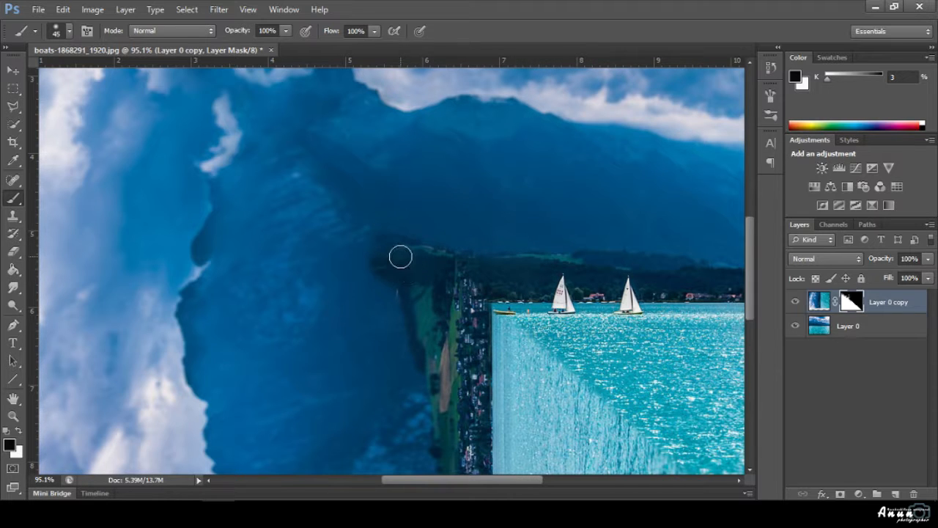
pyautogui.press('x')
pyautogui.moveTo(394, 252); pyautogui.dragTo(401, 281)
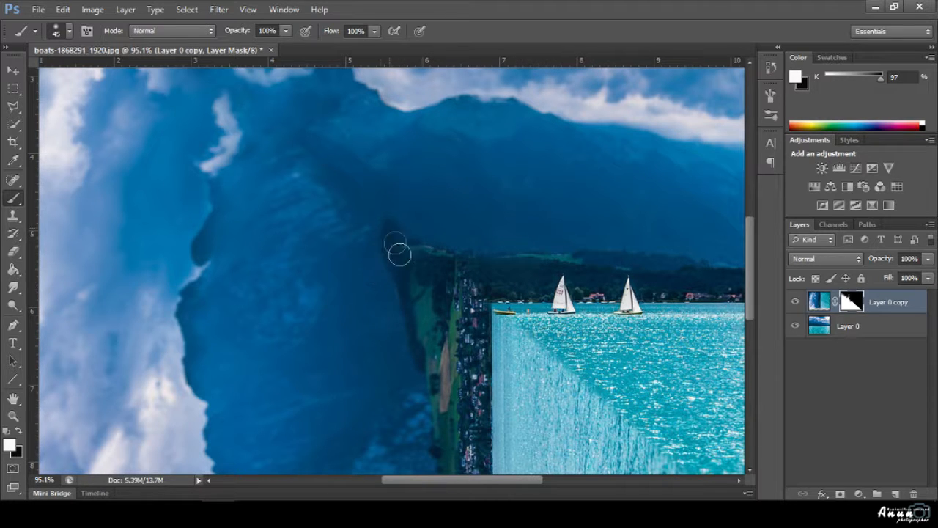
pyautogui.moveTo(416, 234)
pyautogui.mouseDown()
pyautogui.moveTo(486, 253)
pyautogui.moveTo(460, 239)
pyautogui.moveTo(392, 232)
pyautogui.moveTo(400, 285)
pyautogui.moveTo(386, 254)
pyautogui.moveTo(379, 270)
pyautogui.moveTo(385, 229)
pyautogui.moveTo(410, 250)
pyautogui.moveTo(405, 231)
pyautogui.moveTo(421, 281)
pyautogui.mouseUp()
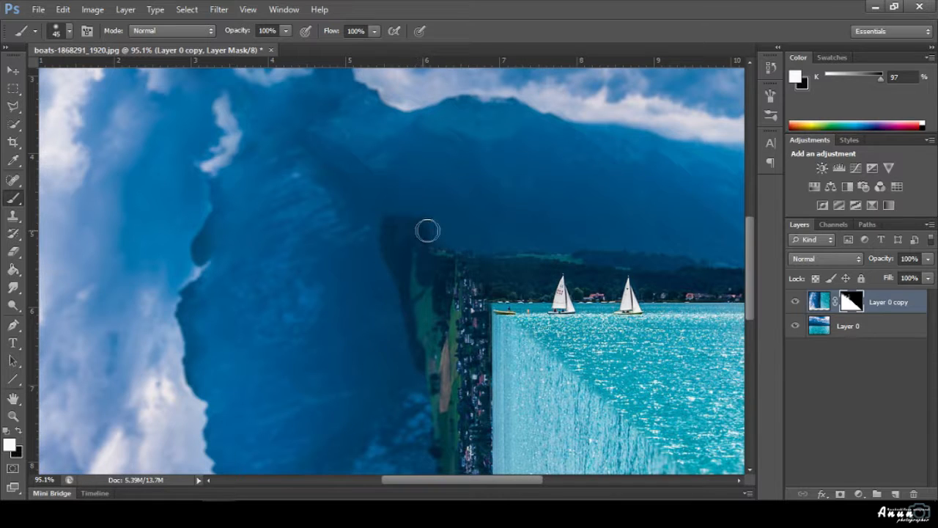
# Lower brush flow to 45% at size 90 and blend the seam above the village strip.
pyautogui.press(']')
pyautogui.click(286, 31)
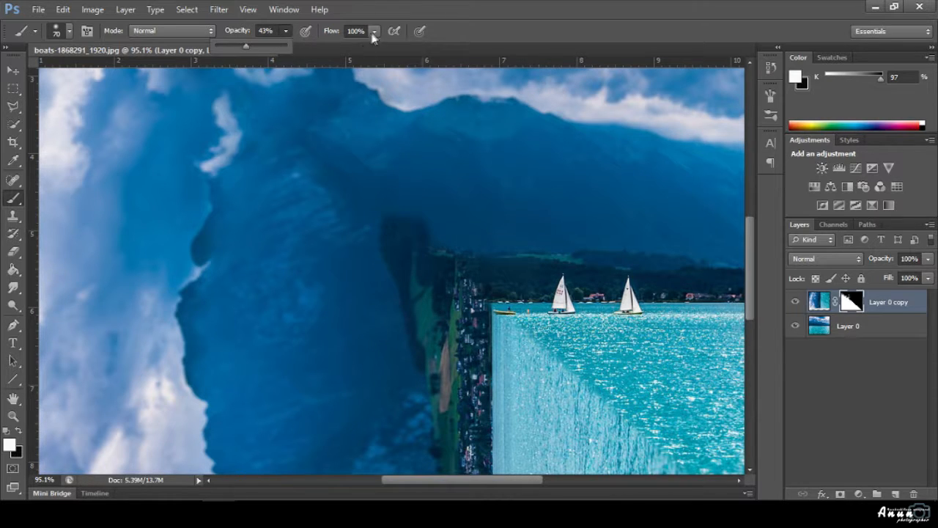
pyautogui.click(374, 32)
pyautogui.click(335, 46)
pyautogui.click(468, 211)
pyautogui.press(']')
pyautogui.press(']')
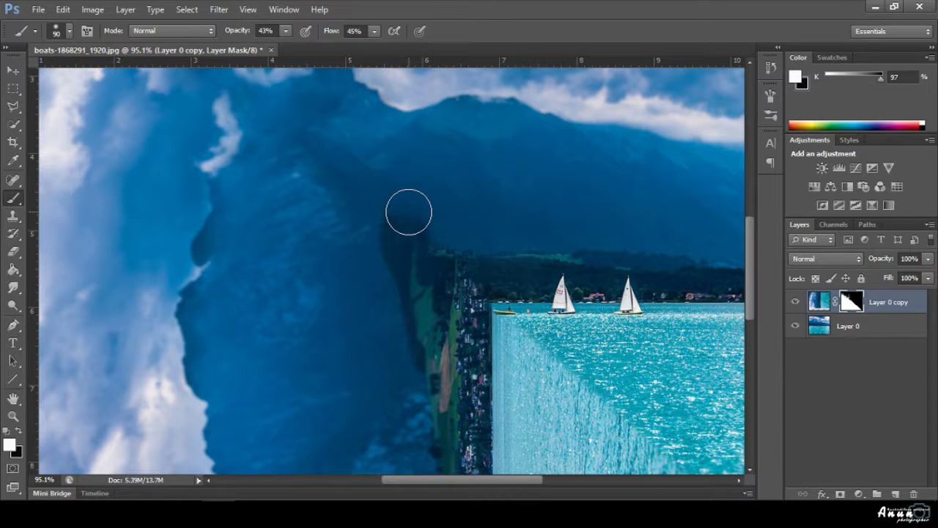
pyautogui.moveTo(409, 212)
pyautogui.mouseDown()
pyautogui.moveTo(433, 232)
pyautogui.moveTo(455, 242)
pyautogui.mouseUp()
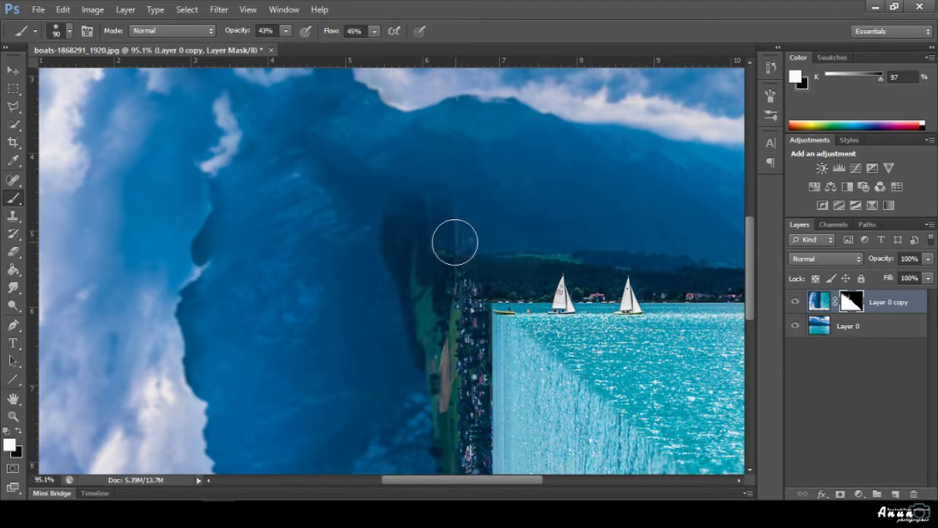
pyautogui.press('x')
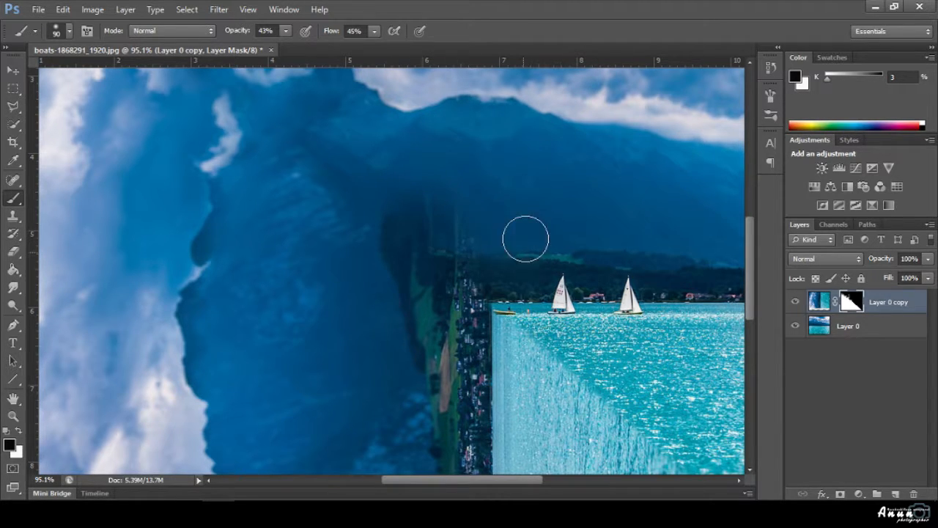
pyautogui.moveTo(525, 239)
pyautogui.mouseDown()
pyautogui.moveTo(472, 238)
pyautogui.moveTo(466, 252)
pyautogui.moveTo(427, 200)
pyautogui.moveTo(433, 190)
pyautogui.moveTo(446, 245)
pyautogui.moveTo(459, 251)
pyautogui.moveTo(483, 241)
pyautogui.moveTo(398, 224)
pyautogui.moveTo(388, 234)
pyautogui.moveTo(405, 281)
pyautogui.moveTo(415, 253)
pyautogui.moveTo(421, 276)
pyautogui.moveTo(415, 252)
pyautogui.moveTo(426, 312)
pyautogui.moveTo(431, 320)
pyautogui.mouseUp()
# Return opacity and flow to 100%, undo an upward strip extension, and reveal more village and water.
pyautogui.press('x')
pyautogui.click(283, 32)
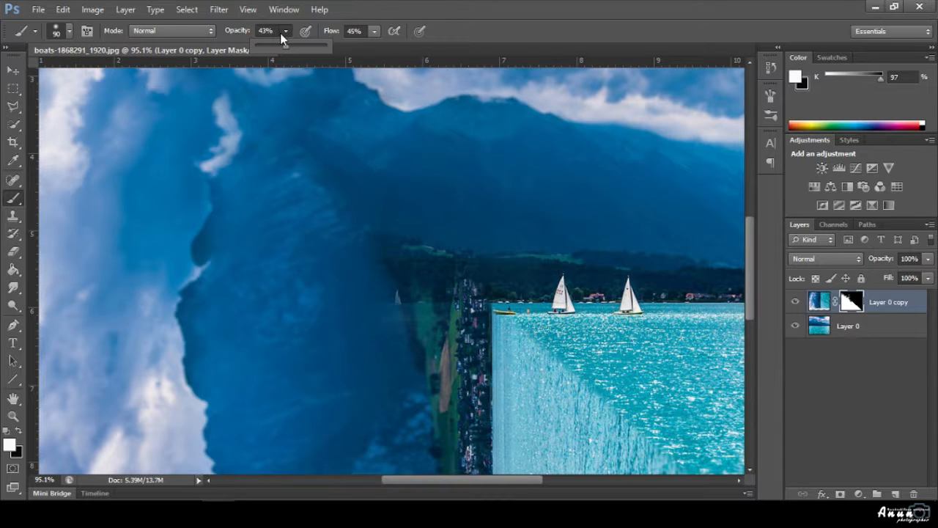
pyautogui.moveTo(315, 48); pyautogui.dragTo(352, 46)
pyautogui.click(375, 31)
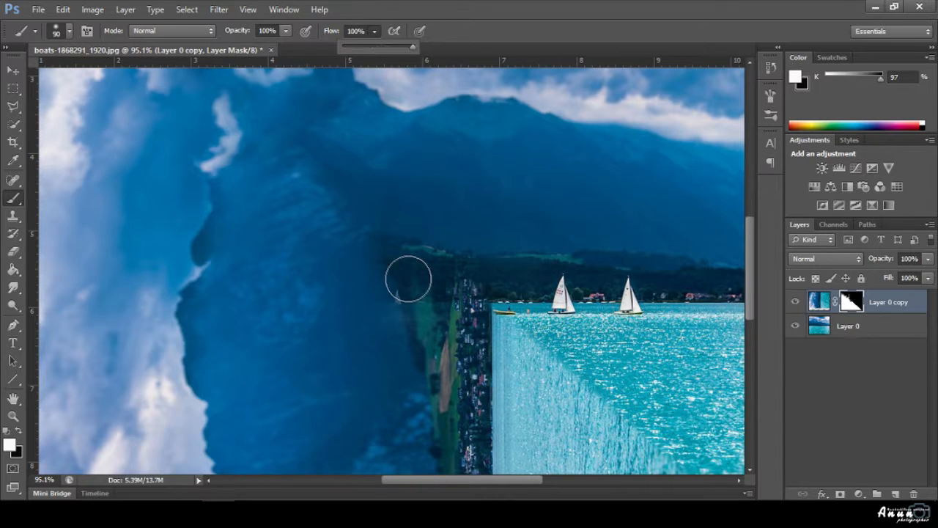
pyautogui.click(408, 279)
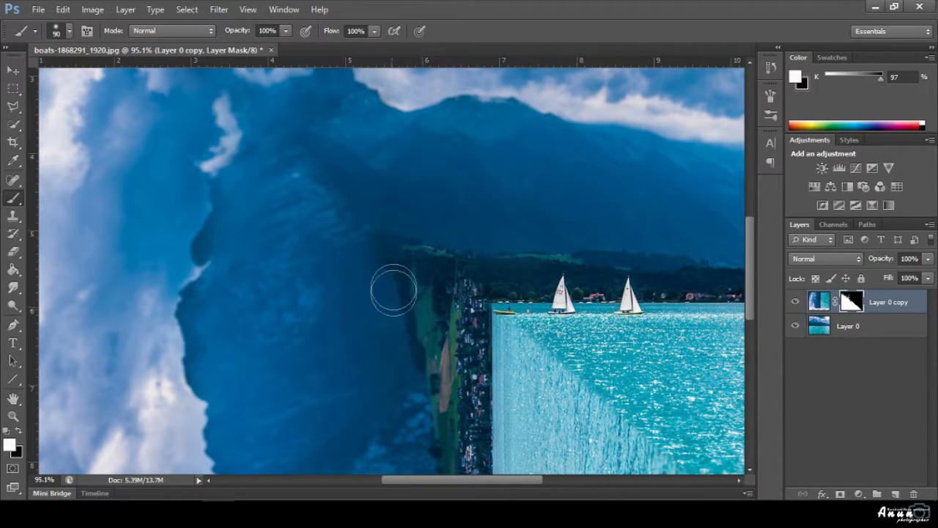
pyautogui.moveTo(394, 289)
pyautogui.mouseDown()
pyautogui.moveTo(405, 244)
pyautogui.moveTo(421, 257)
pyautogui.moveTo(471, 233)
pyautogui.moveTo(455, 210)
pyautogui.moveTo(406, 217)
pyautogui.mouseUp()
pyautogui.hotkey('ctrl', 'z')
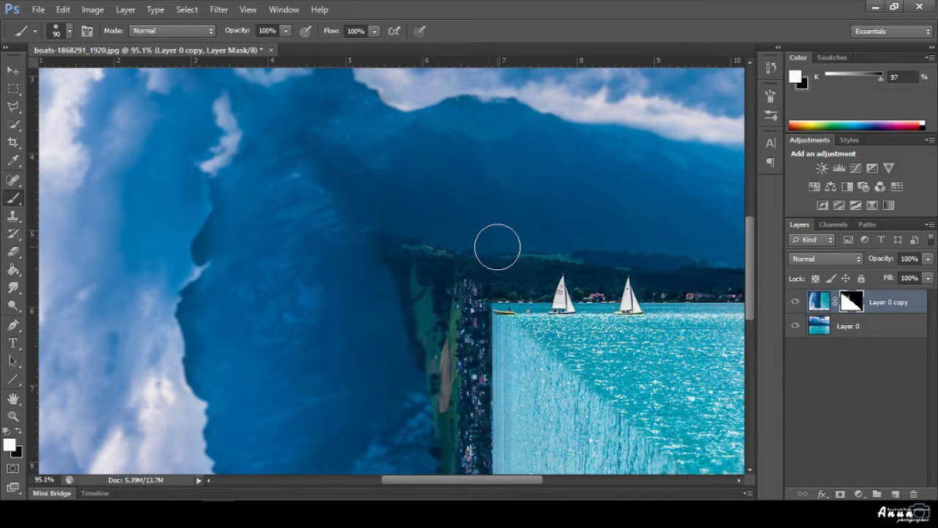
pyautogui.keyDown('alt'); pyautogui.click(440, 301); pyautogui.keyUp('alt')
# Dab and stroke the mask along the seam to reveal village and water, undoing the unwanted strokes.
pyautogui.click(495, 230)
pyautogui.scroll(-2, 494, 253)
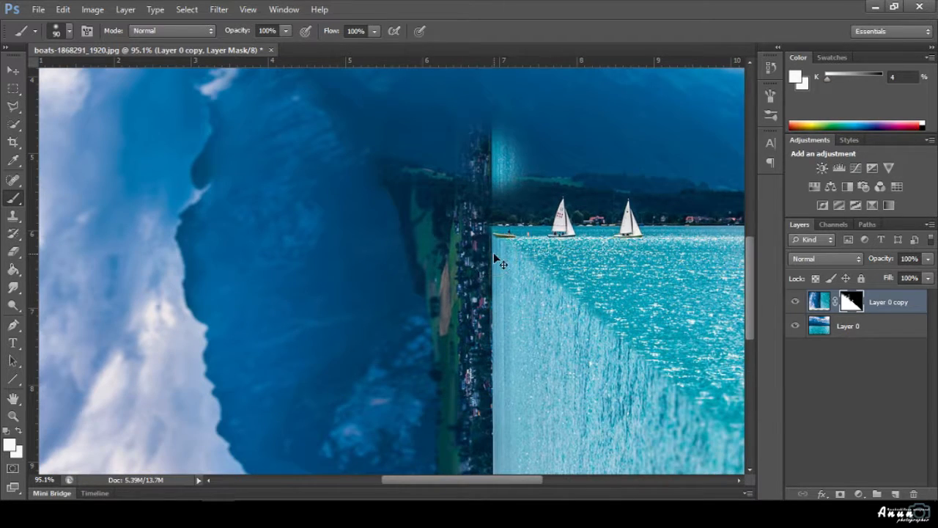
pyautogui.scroll(3, 497, 209)
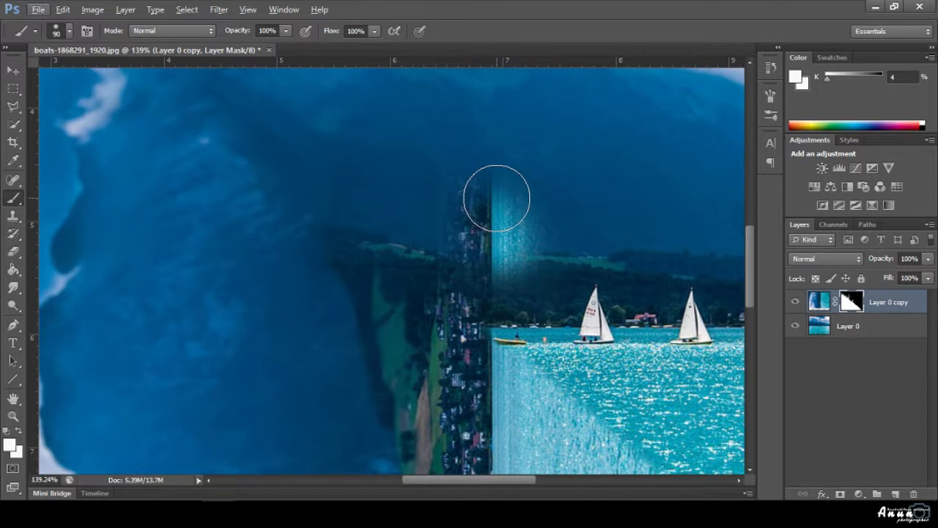
pyautogui.click(498, 214)
pyautogui.keyDown('alt'); pyautogui.click(495, 232); pyautogui.keyUp('alt')
pyautogui.hotkey('ctrl', 'z')
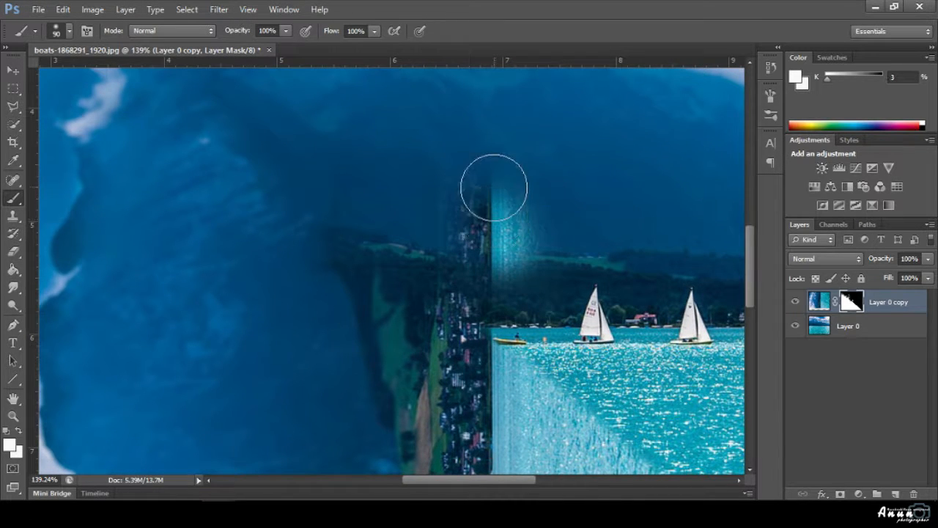
pyautogui.moveTo(493, 187); pyautogui.dragTo(494, 242)
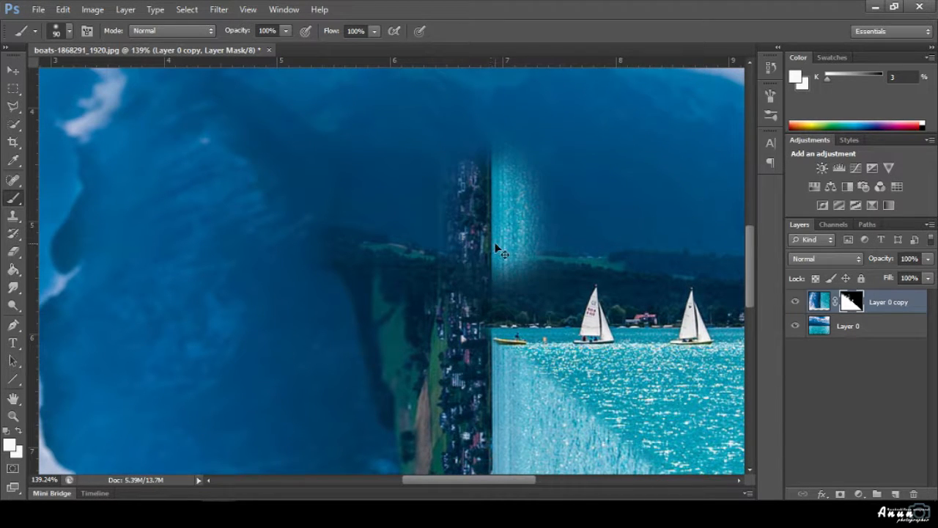
pyautogui.hotkey('ctrl', 'z')
# Set the foreground colour to black and paint over the bright strip on the seam.
pyautogui.click(9, 446)
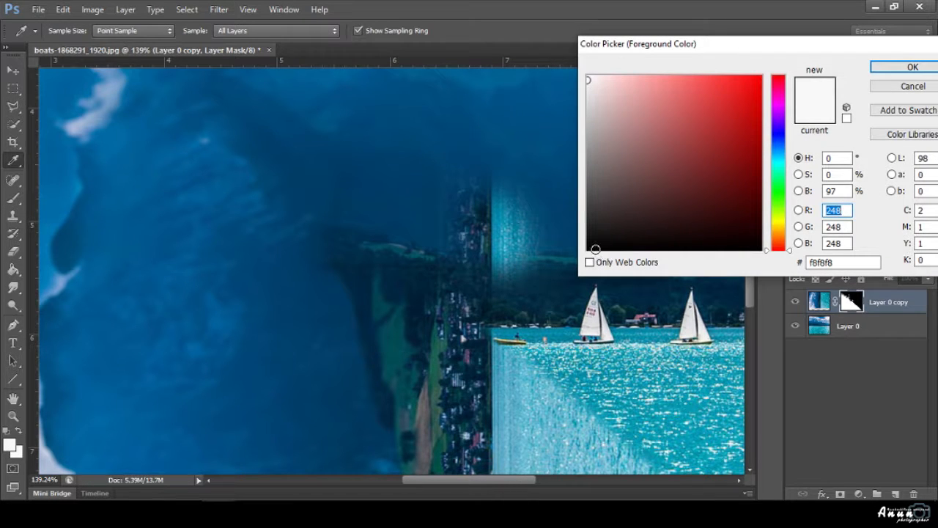
pyautogui.write('0')
pyautogui.click(881, 71)
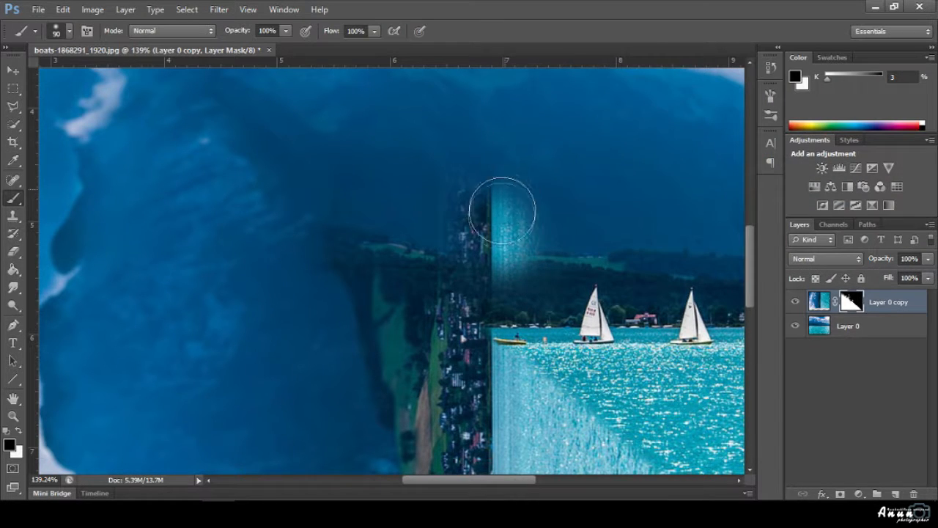
pyautogui.moveTo(503, 209)
pyautogui.mouseDown()
pyautogui.moveTo(498, 256)
pyautogui.moveTo(535, 248)
pyautogui.moveTo(476, 223)
pyautogui.moveTo(452, 195)
pyautogui.moveTo(482, 237)
pyautogui.mouseUp()
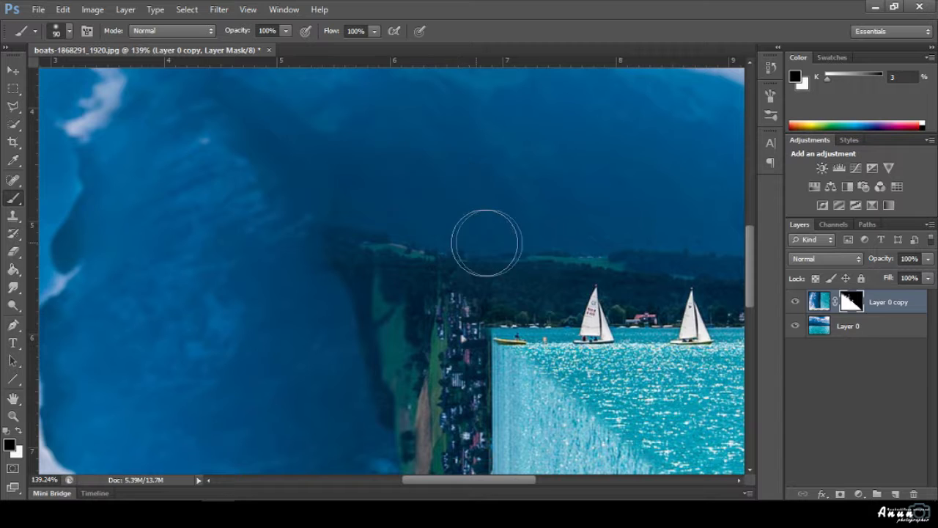
pyautogui.scroll(-10, 499, 199)
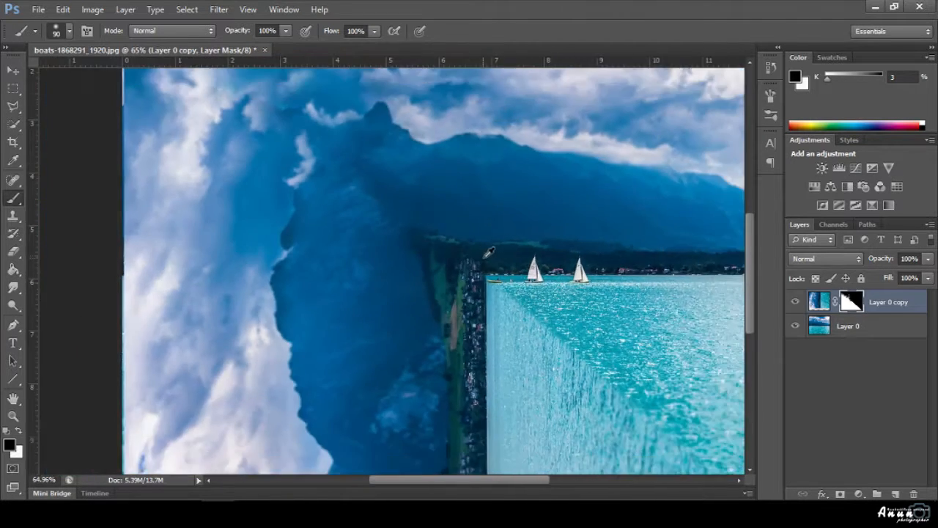
# Nudge Layer 0 copy's image a few pixels, ending slightly lower, to align its waterfall edge.
pyautogui.press('v')
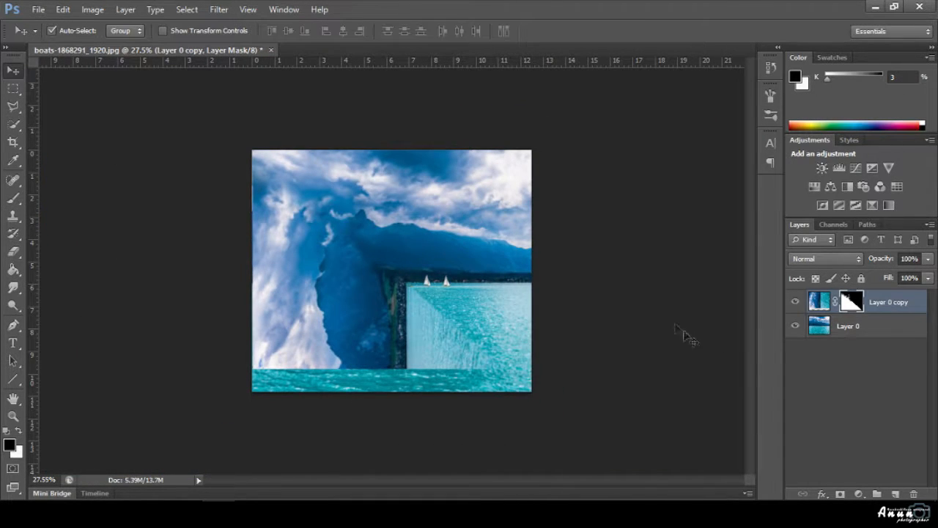
pyautogui.scroll(1, 718, 341)
pyautogui.click(819, 302)
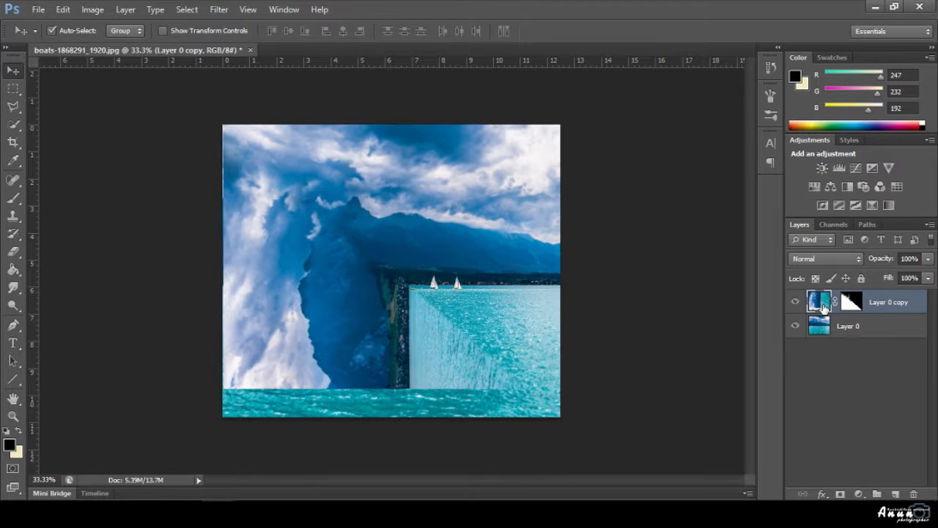
pyautogui.press('Up')
pyautogui.press('Up')
pyautogui.press('Up')
pyautogui.press('Up')
pyautogui.press('Up')
pyautogui.press('Up')
pyautogui.press('Up')
pyautogui.press('Up')
pyautogui.press('Up')
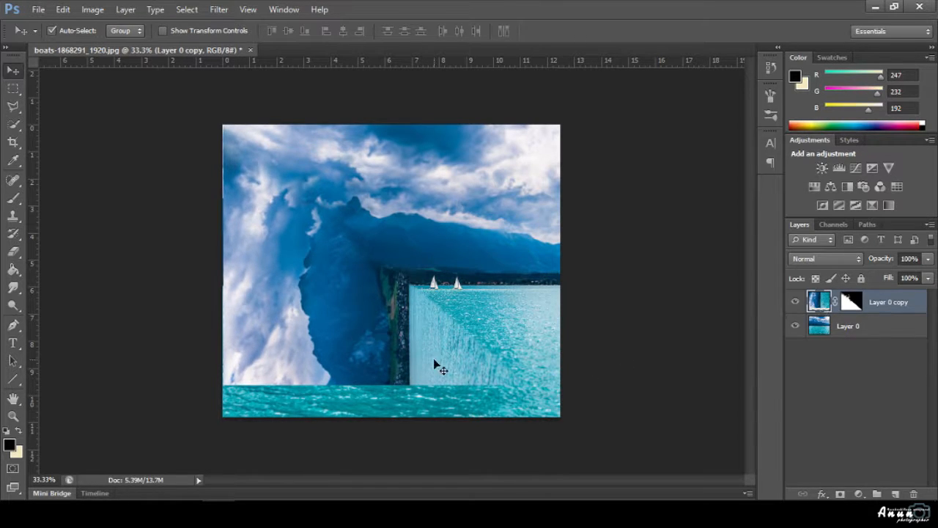
pyautogui.press('Right')
pyautogui.press('Right')
pyautogui.press('Right')
pyautogui.press('Right')
pyautogui.press('Right')
pyautogui.press('Right')
pyautogui.press('Right')
pyautogui.press('Right')
pyautogui.press('Right')
pyautogui.press('Right')
pyautogui.press('Right')
pyautogui.press('Right')
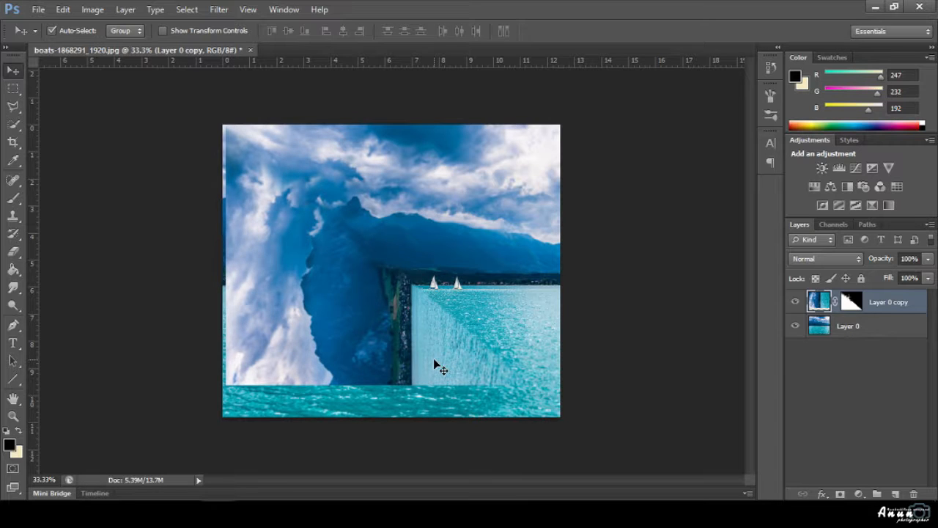
pyautogui.press('Right')
pyautogui.press('Right')
pyautogui.press('Right')
pyautogui.press('Right')
pyautogui.press('Right')
pyautogui.press('Right')
pyautogui.press('Right')
pyautogui.press('Right')
pyautogui.press('Right')
pyautogui.press('Right')
pyautogui.press('Right')
pyautogui.press('Right')
pyautogui.press('Right')
pyautogui.press('Right')
pyautogui.press('Right')
pyautogui.press('Right')
pyautogui.press('Right')
pyautogui.press('Right')
pyautogui.press('Right')
pyautogui.press('Right')
pyautogui.press('Right')
pyautogui.press('Right')
pyautogui.press('Right')
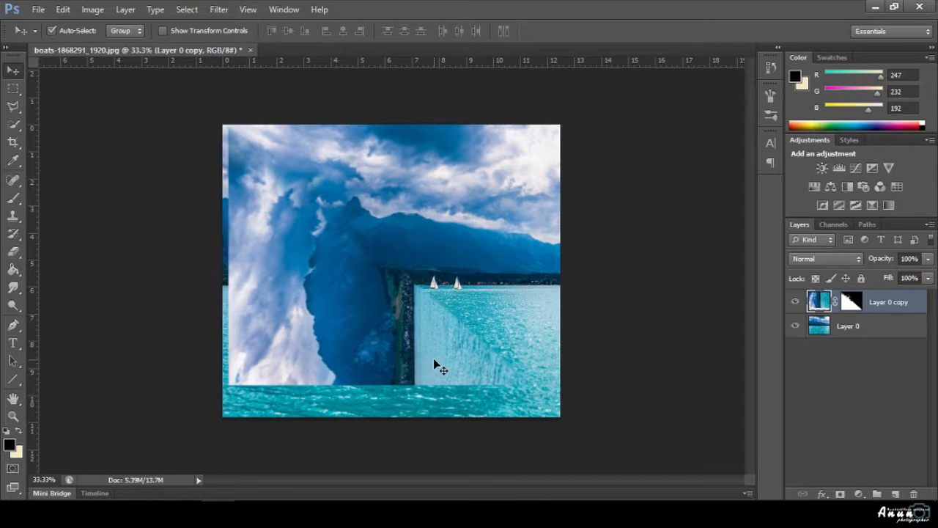
pyautogui.press('Left')
pyautogui.press('Left')
pyautogui.press('Left')
pyautogui.press('Left')
pyautogui.press('Left')
pyautogui.press('Left')
pyautogui.press('Left')
pyautogui.press('Left')
pyautogui.press('Left')
pyautogui.press('Left')
pyautogui.press('Left')
pyautogui.press('Left')
pyautogui.press('Left')
pyautogui.press('Left')
pyautogui.press('Left')
pyautogui.press('Left')
pyautogui.press('Left')
pyautogui.press('Left')
pyautogui.press('Left')
pyautogui.press('Left')
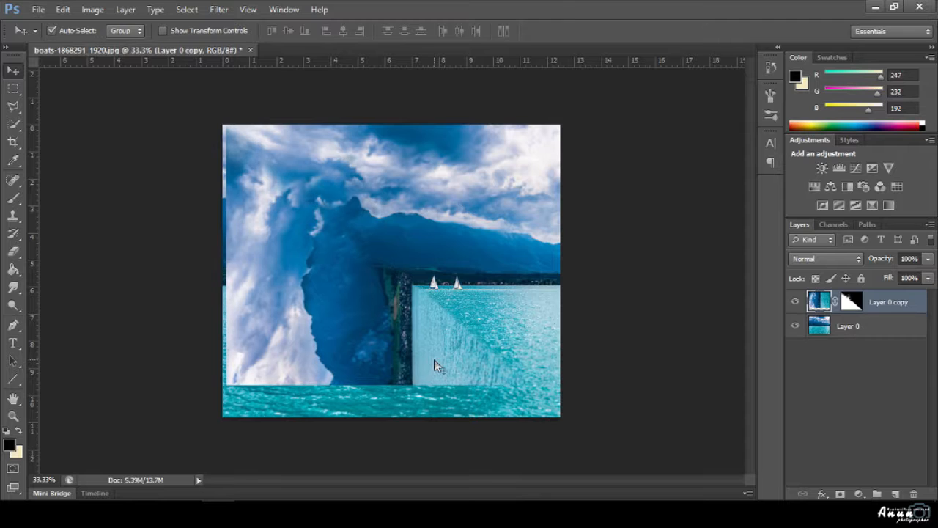
pyautogui.press('Down')
pyautogui.press('Down')
pyautogui.press('Down')
pyautogui.press('Down')
pyautogui.press('Down')
pyautogui.press('Down')
pyautogui.press('Down')
pyautogui.press('Down')
pyautogui.press('Down')
pyautogui.press('Down')
pyautogui.press('Down')
pyautogui.press('Down')
pyautogui.press('Down')
pyautogui.press('Down')
pyautogui.press('Down')
pyautogui.press('Down')
pyautogui.press('Down')
pyautogui.press('Down')
pyautogui.press('Down')
pyautogui.press('Down')
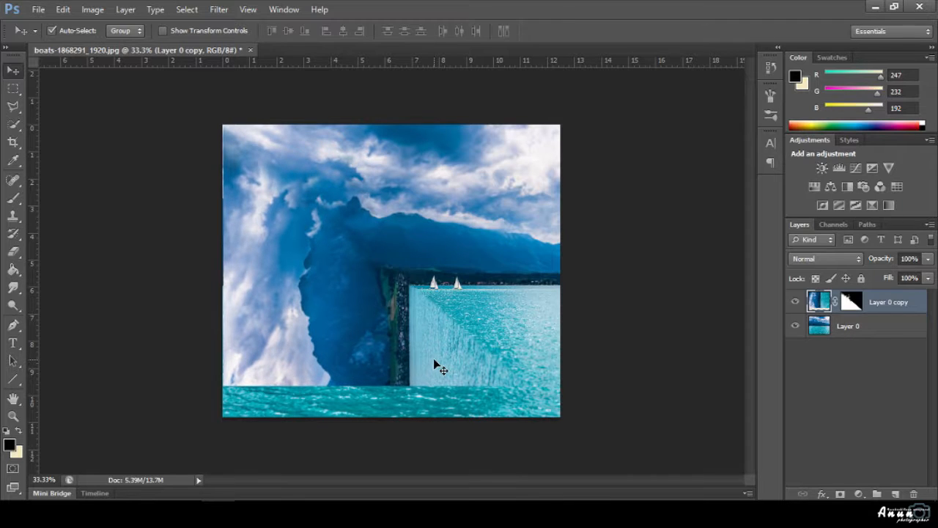
pyautogui.press('Down')
pyautogui.press('Down')
pyautogui.press('Down')
pyautogui.press('Down')
pyautogui.press('Down')
pyautogui.press('Down')
pyautogui.press('Down')
pyautogui.press('Down')
pyautogui.press('Down')
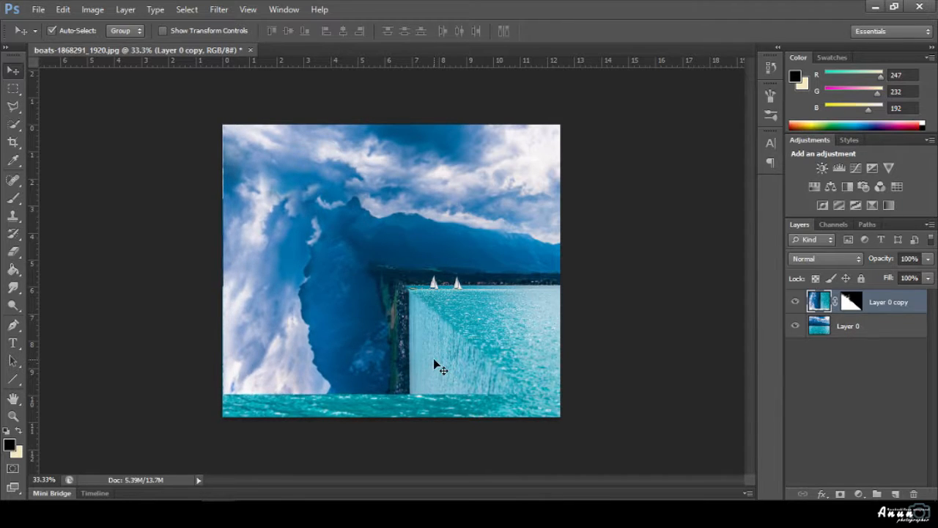
pyautogui.press('Up')
pyautogui.press('Up')
pyautogui.press('Up')
pyautogui.press('Up')
pyautogui.press('Up')
pyautogui.press('Up')
pyautogui.press('Up')
pyautogui.press('Up')
pyautogui.press('Up')
pyautogui.press('Up')
pyautogui.press('Up')
pyautogui.press('Up')
pyautogui.press('Up')
pyautogui.press('Up')
pyautogui.press('Up')
pyautogui.scroll(5, 420, 361)
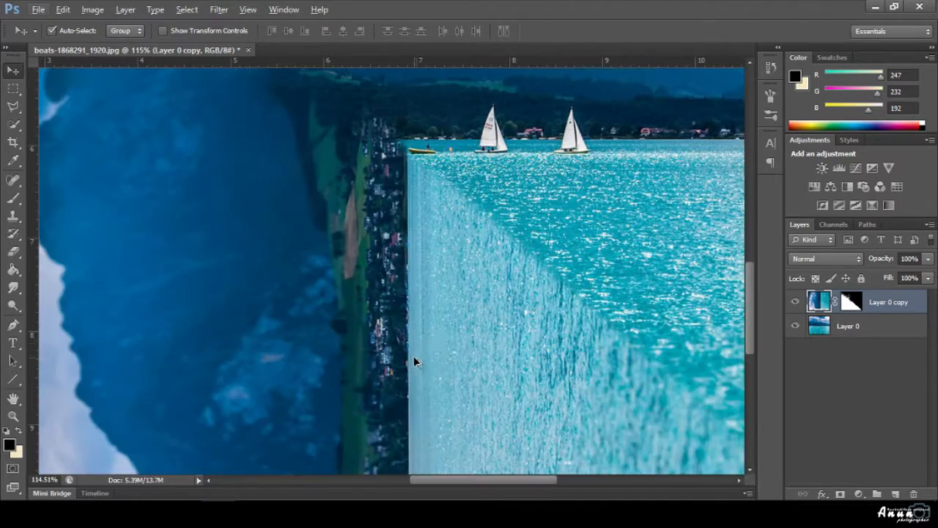
pyautogui.scroll(3, 449, 289)
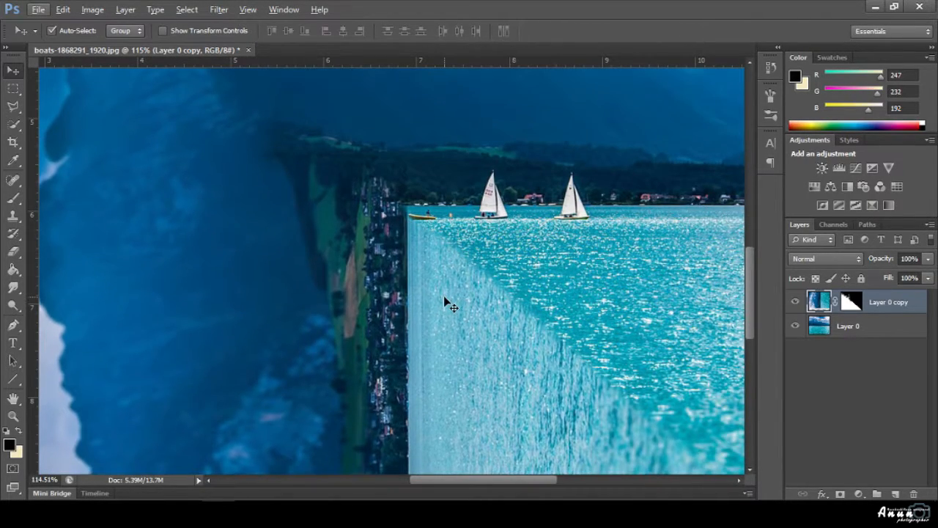
pyautogui.scroll(-1, 435, 304)
pyautogui.scroll(-3, 435, 306)
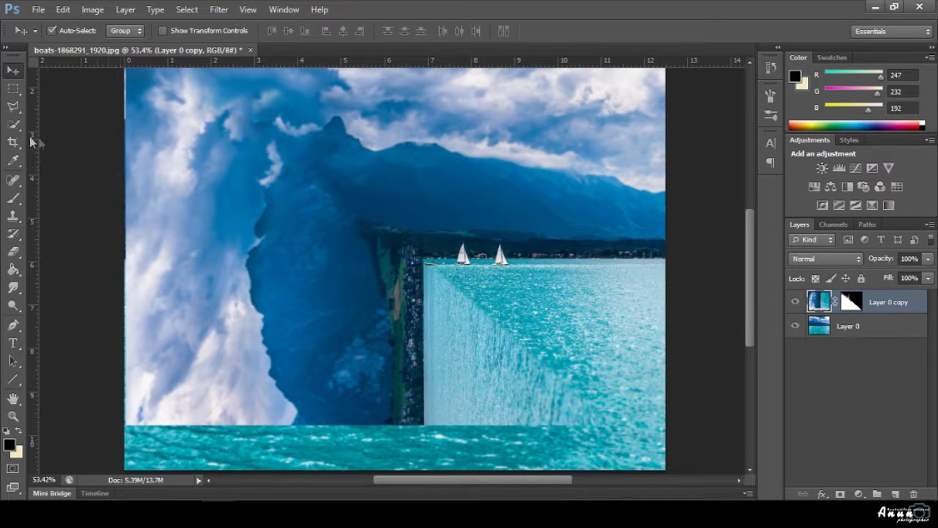
pyautogui.click(12, 178)
# Set a soft brush to 28% opacity, 60% flow and size 200, then undo a trial cloud stroke.
pyautogui.click(12, 198)
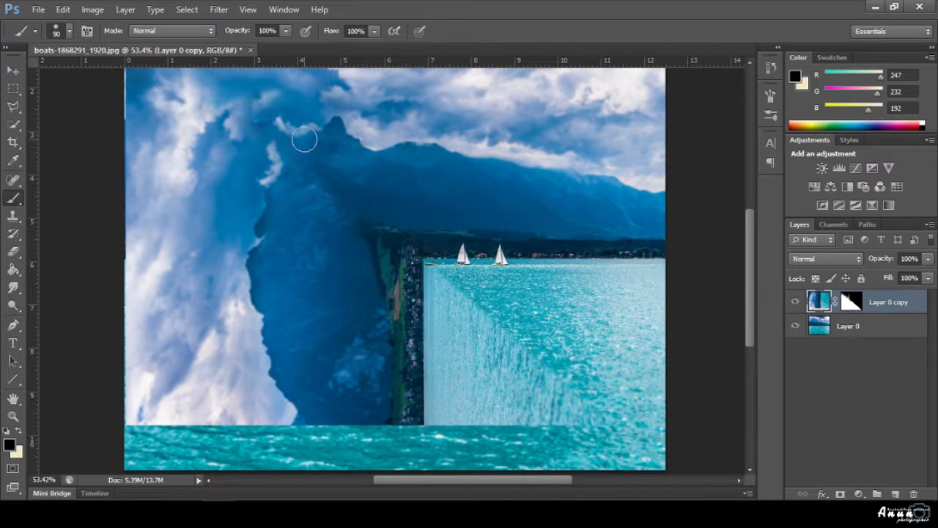
pyautogui.click(286, 31)
pyautogui.moveTo(373, 34)
pyautogui.mouseDown()
pyautogui.moveTo(348, 46)
pyautogui.moveTo(357, 47)
pyautogui.mouseUp()
pyautogui.press(']')
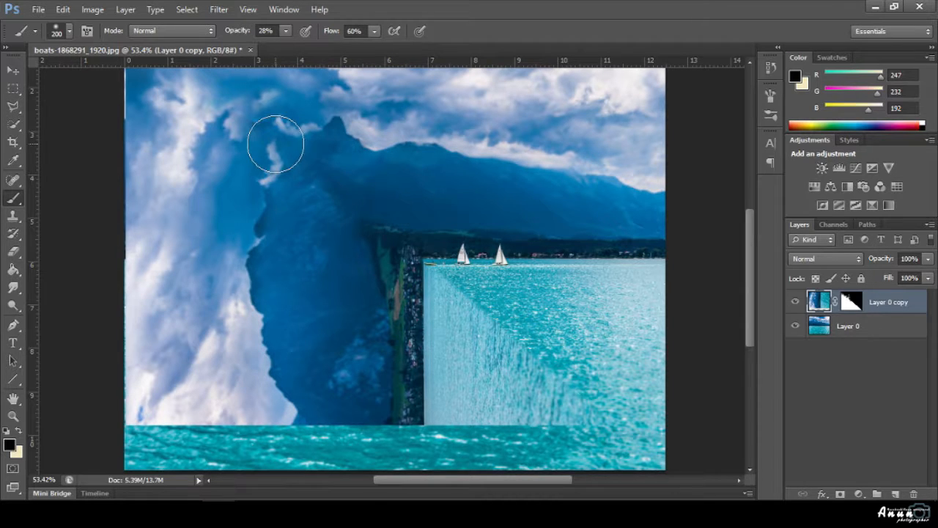
pyautogui.click(276, 140)
pyautogui.click(279, 133)
pyautogui.moveTo(283, 135); pyautogui.dragTo(289, 161)
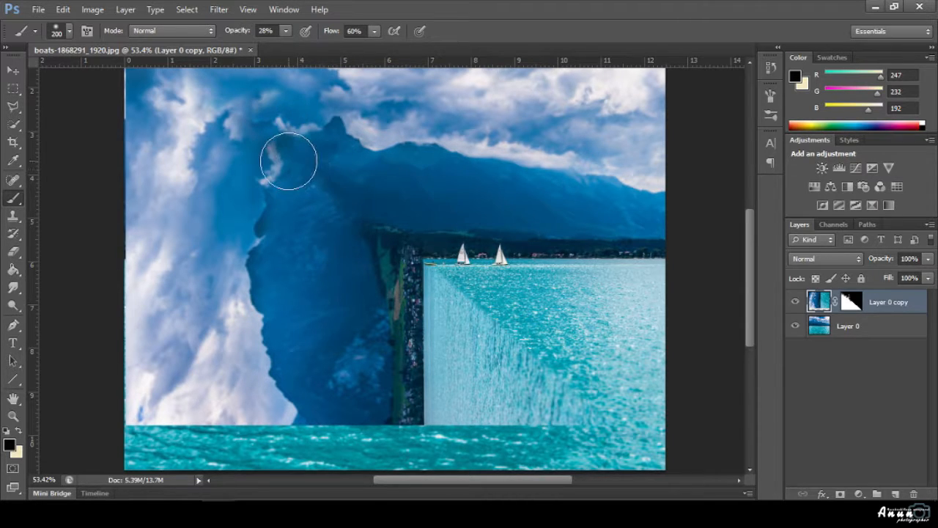
pyautogui.hotkey('ctrl', 'z')
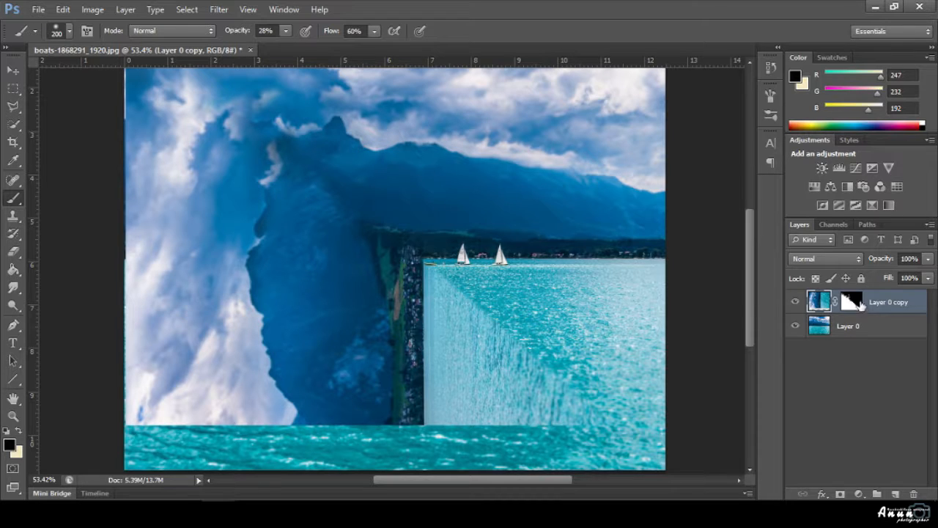
# Paint black on Layer 0 copy's mask to blend the cloud wisps along the mountain edge, then swap to white.
pyautogui.click(852, 301)
pyautogui.moveTo(274, 150)
pyautogui.mouseDown()
pyautogui.moveTo(278, 129)
pyautogui.moveTo(262, 123)
pyautogui.moveTo(287, 123)
pyautogui.mouseUp()
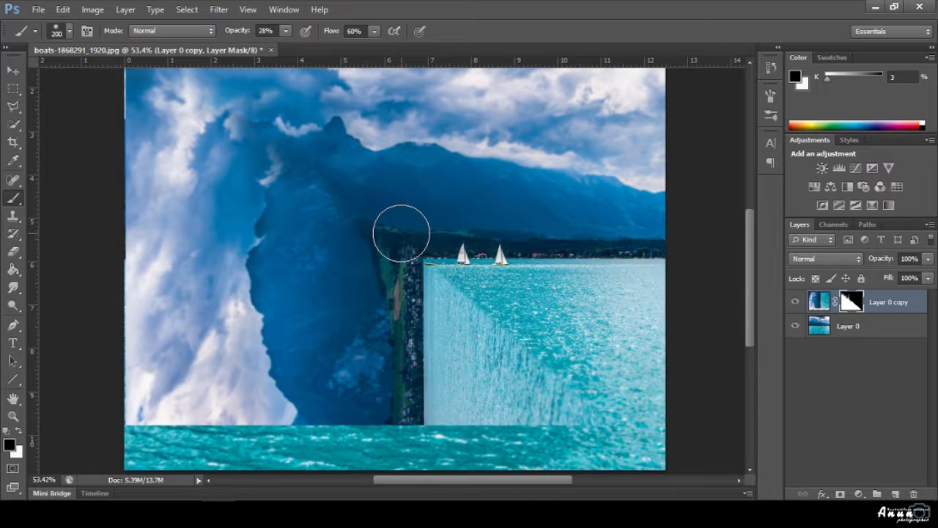
pyautogui.scroll(-3, 343, 267)
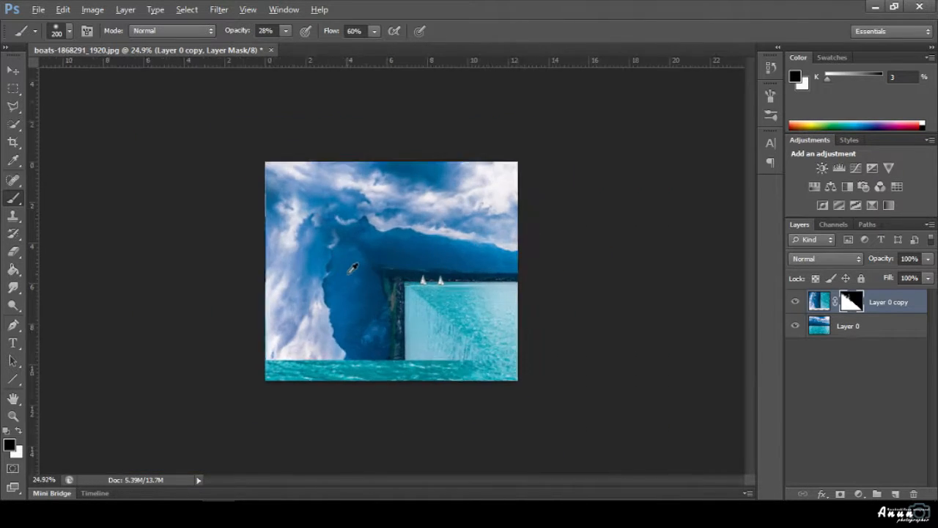
pyautogui.scroll(3, 359, 293)
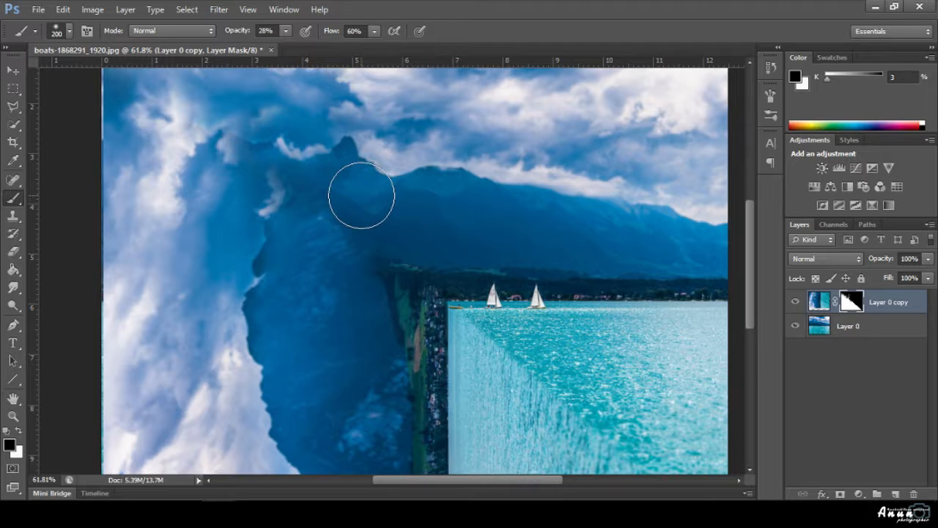
pyautogui.press('x')
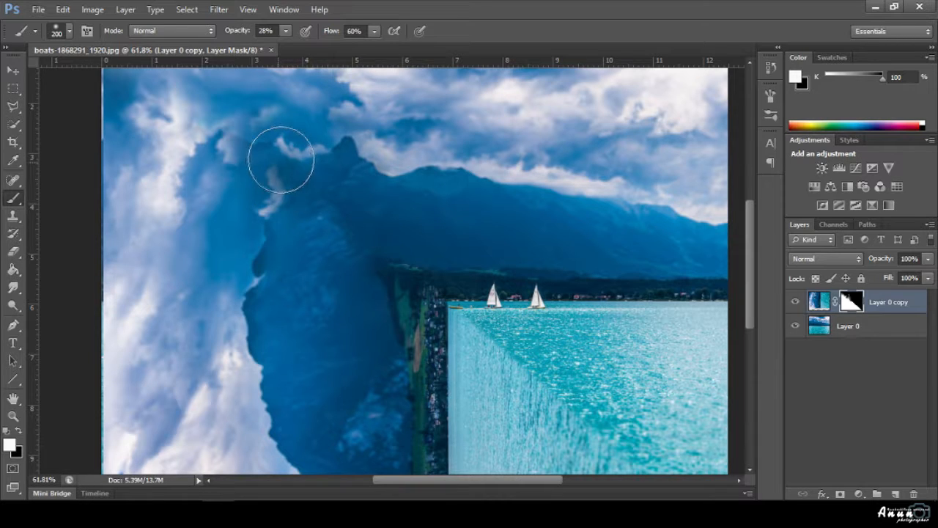
pyautogui.keyDown('alt'); pyautogui.scroll(-3, 336, 214); pyautogui.keyUp('alt')
pyautogui.keyDown('alt'); pyautogui.scroll(-3, 336, 214); pyautogui.keyUp('alt')
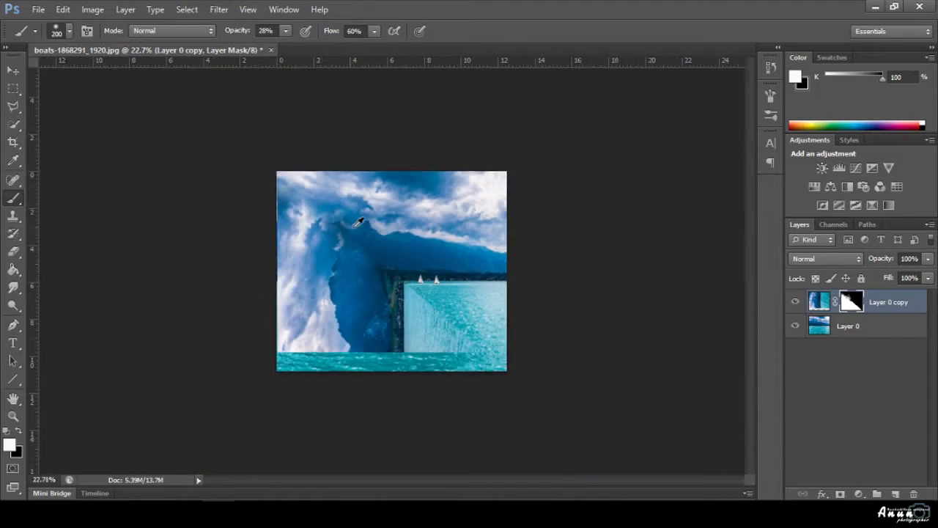
pyautogui.click(13, 70)
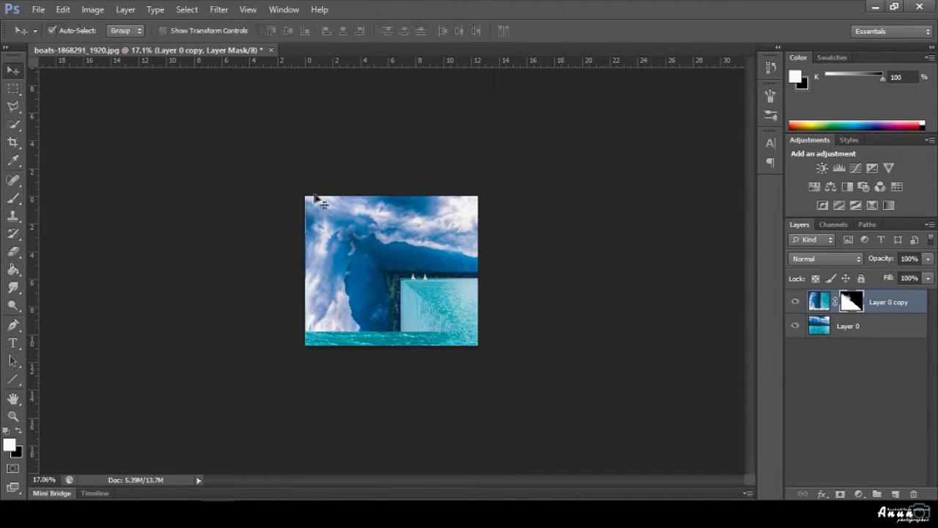
# Zoom into the seam and raise the brush flow to 100%.
pyautogui.keyDown('alt'); pyautogui.scroll(3, 345, 197); pyautogui.keyUp('alt')
pyautogui.keyDown('alt'); pyautogui.scroll(5, 360, 191); pyautogui.keyUp('alt')
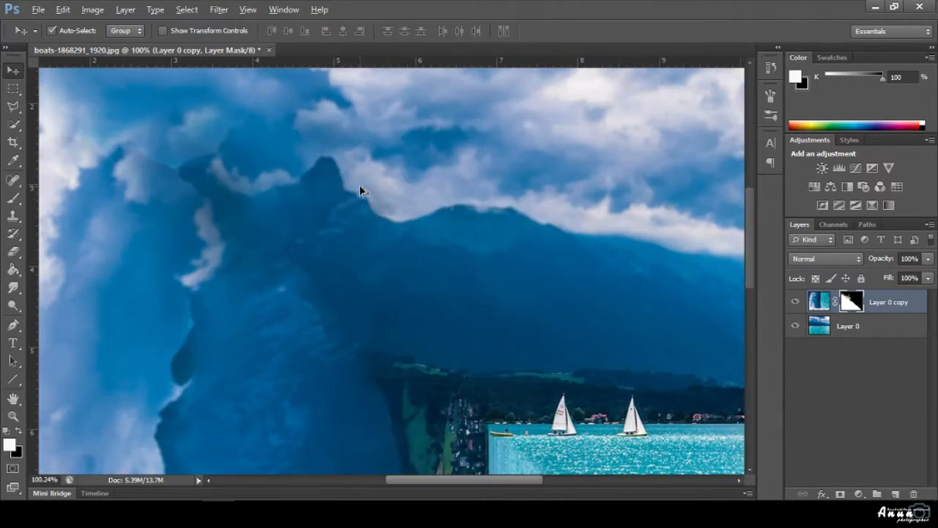
pyautogui.scroll(-2, 438, 245)
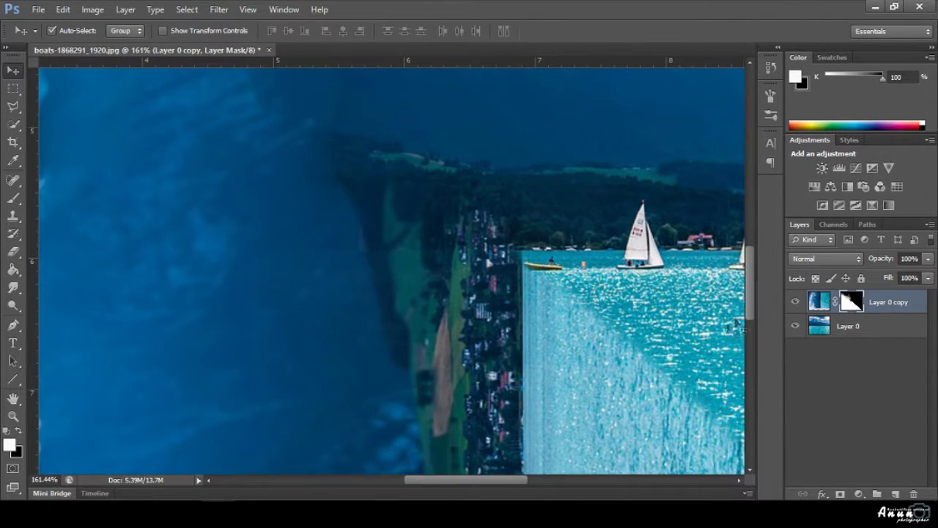
pyautogui.click(13, 197)
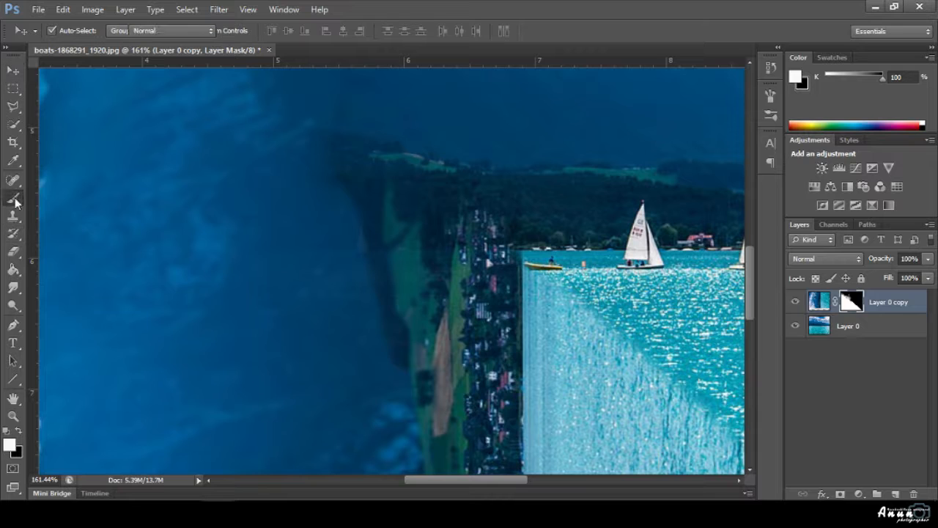
pyautogui.click(287, 31)
pyautogui.click(375, 31)
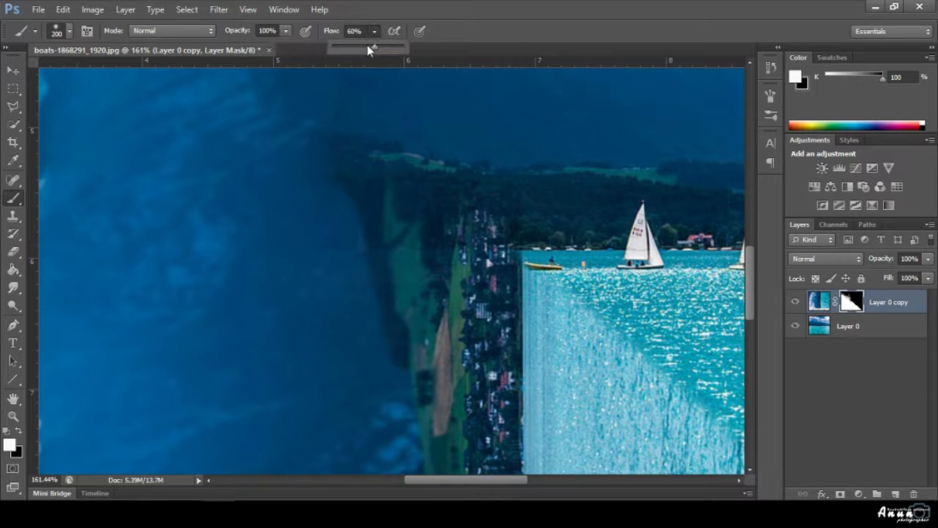
pyautogui.moveTo(372, 46); pyautogui.dragTo(410, 45)
pyautogui.press(']')
pyautogui.press(']')
pyautogui.press('[')
pyautogui.press('[')
pyautogui.press('[')
pyautogui.press('[')
pyautogui.press('[')
pyautogui.press('[')
pyautogui.press('[')
pyautogui.press('[')
pyautogui.press('[')
pyautogui.press('[')
pyautogui.press('[')
pyautogui.press('[')
pyautogui.press('[')
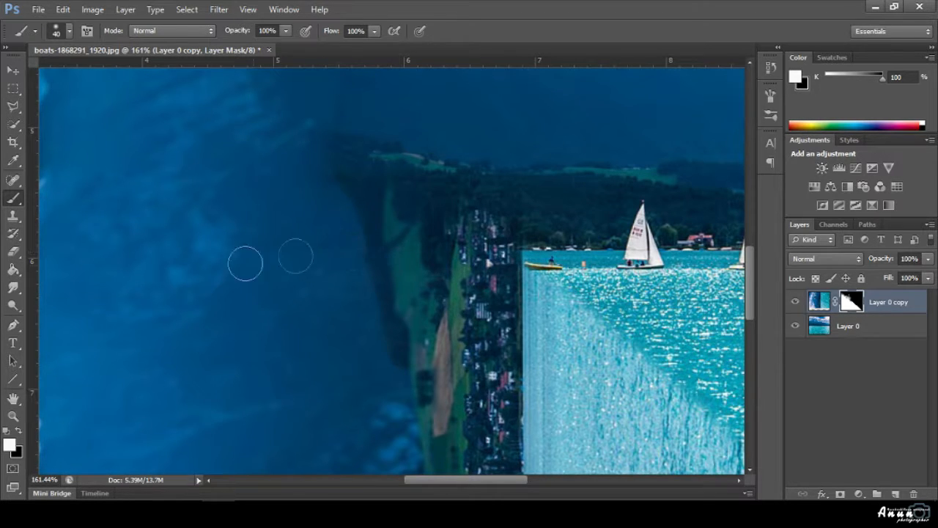
# Spot-heal the blotches along the cliff edge near the shoreline with a size-30 Content-Aware brush.
pyautogui.click(13, 180)
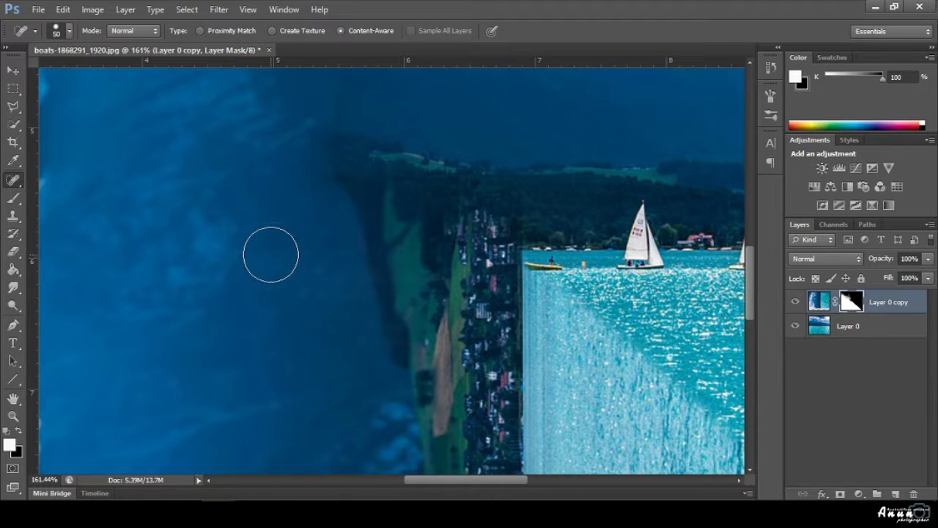
pyautogui.press('[')
pyautogui.press('[')
pyautogui.moveTo(258, 252); pyautogui.dragTo(351, 252)
pyautogui.moveTo(359, 251)
pyautogui.mouseDown()
pyautogui.moveTo(250, 251)
pyautogui.moveTo(332, 255)
pyautogui.mouseUp()
pyautogui.moveTo(418, 250)
pyautogui.mouseDown()
pyautogui.moveTo(394, 252)
pyautogui.moveTo(360, 232)
pyautogui.mouseUp()
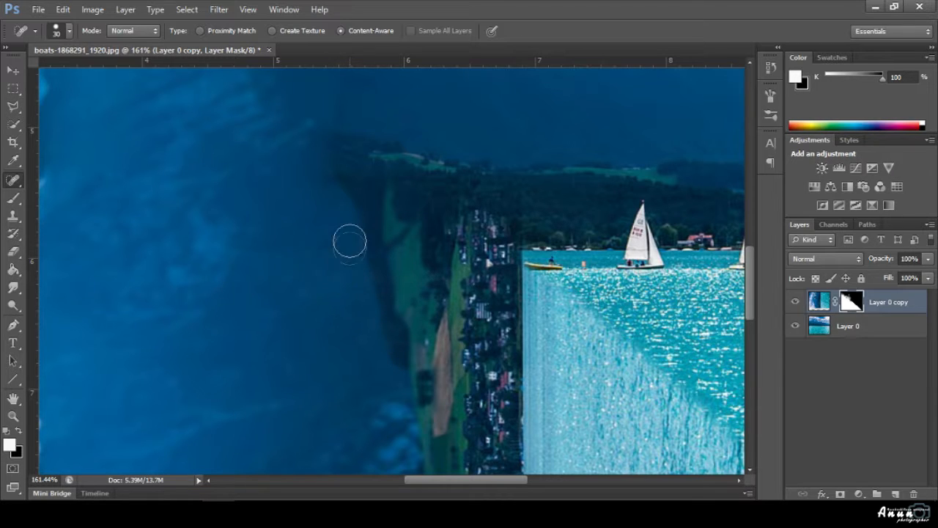
pyautogui.click(12, 199)
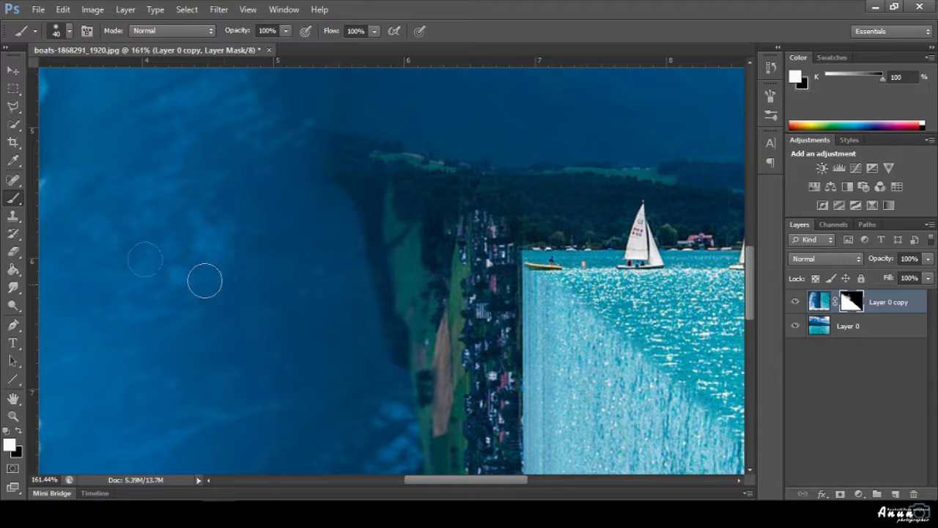
pyautogui.click(13, 216)
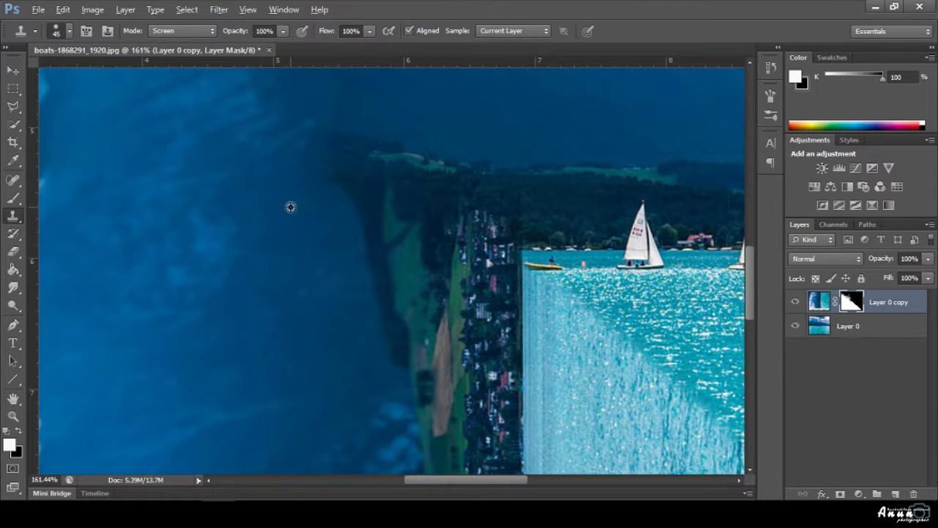
# Clone-stamp texture sampled beside the cliff edge over the seam near the far shoreline.
pyautogui.keyDown('alt'); pyautogui.click(291, 207); pyautogui.keyUp('alt')
pyautogui.scroll(-1, 238, 378)
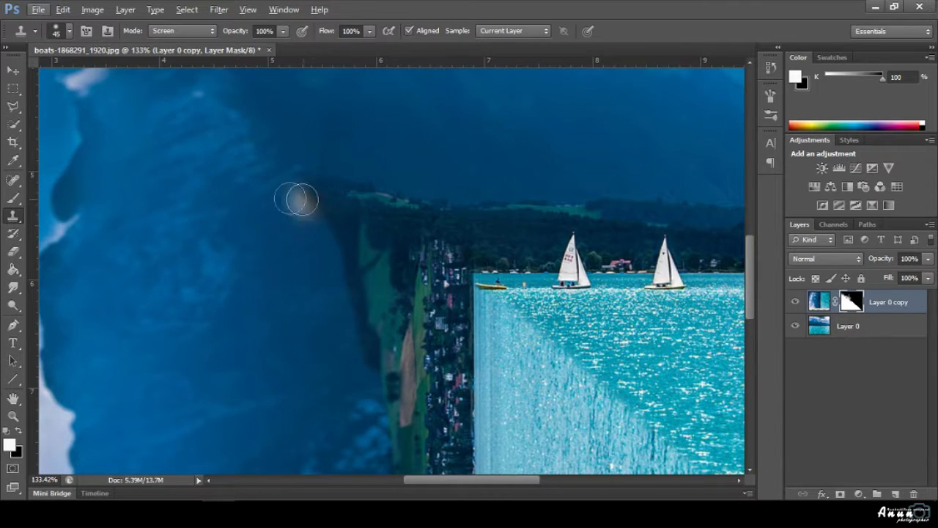
pyautogui.keyDown('alt'); pyautogui.click(278, 199); pyautogui.keyUp('alt')
pyautogui.click(308, 210)
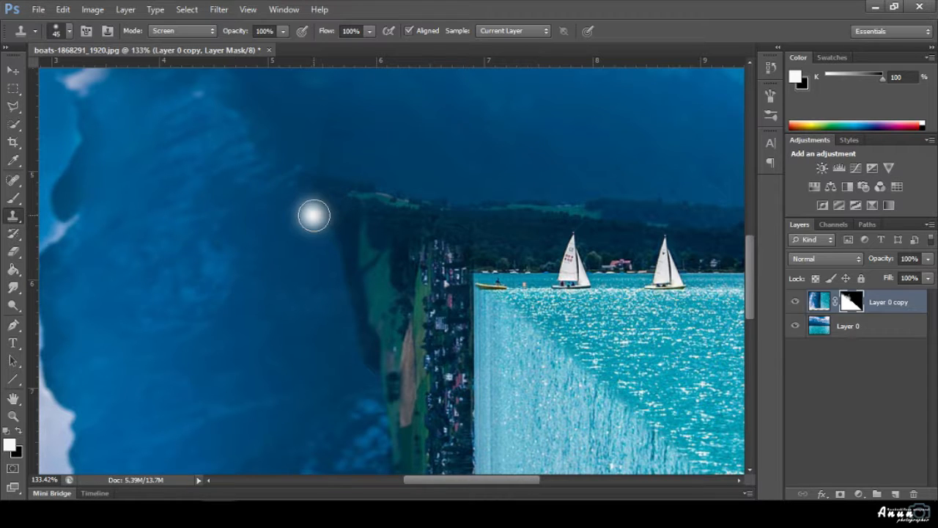
pyautogui.scroll(-1, 270, 368)
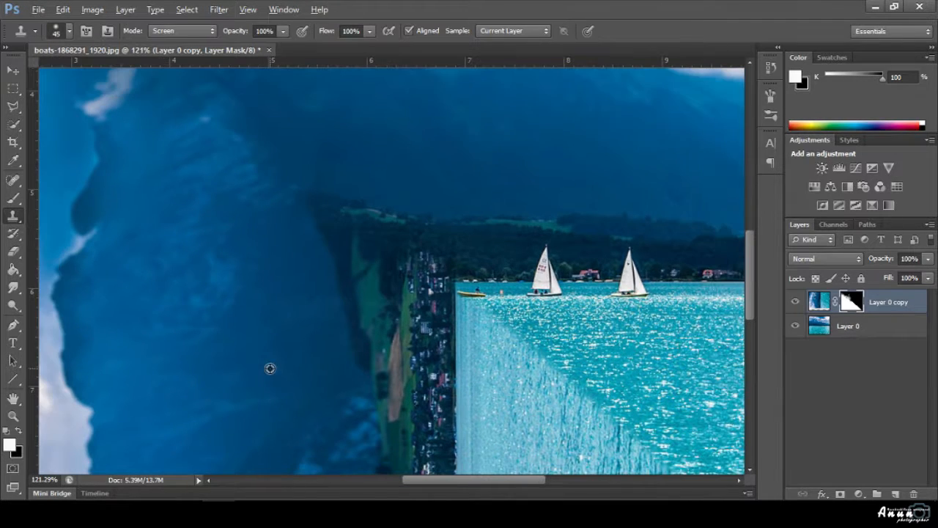
pyautogui.keyDown('alt'); pyautogui.click(409, 311); pyautogui.keyUp('alt')
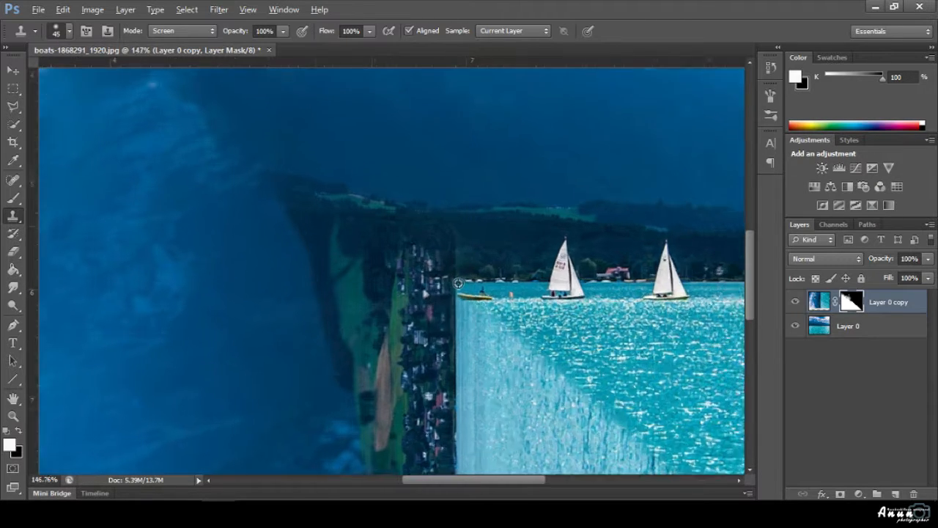
pyautogui.scroll(4, 454, 293)
# Undo a stray streak, then paint black and white at size 35 on the mask along the village-waterfall seam.
pyautogui.click(12, 199)
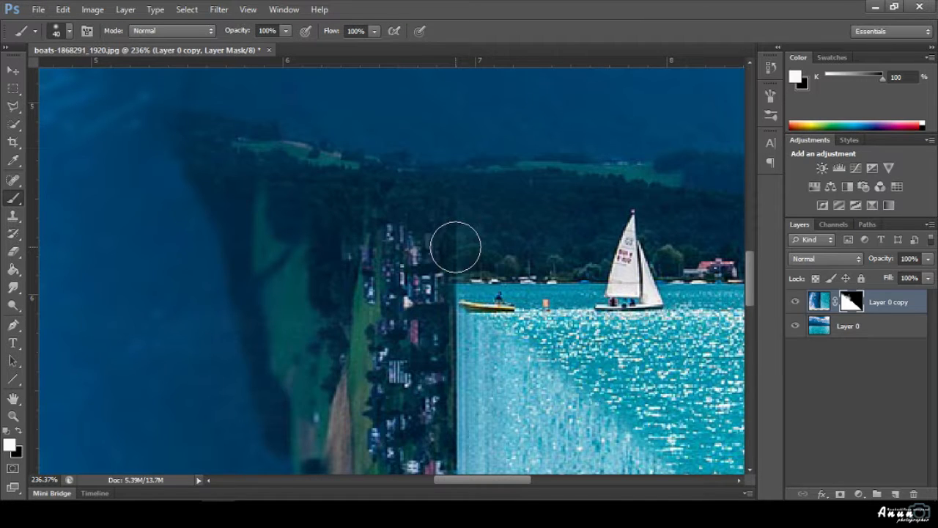
pyautogui.click(456, 247)
pyautogui.hotkey('ctrl', 'z')
pyautogui.press('x')
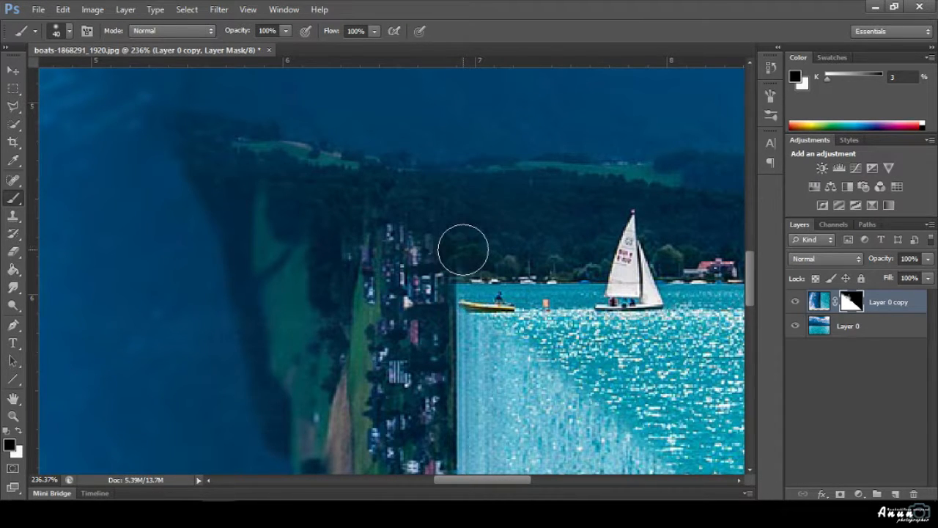
pyautogui.press('[')
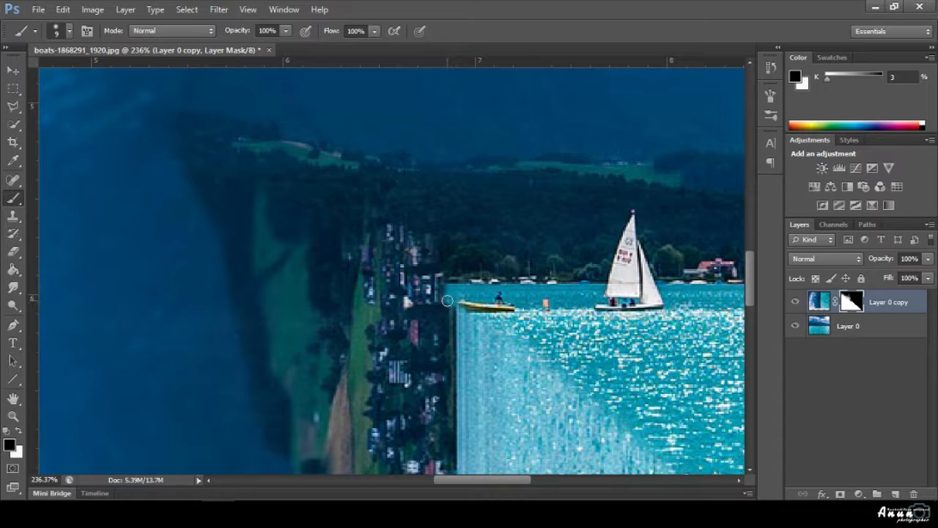
pyautogui.press('x')
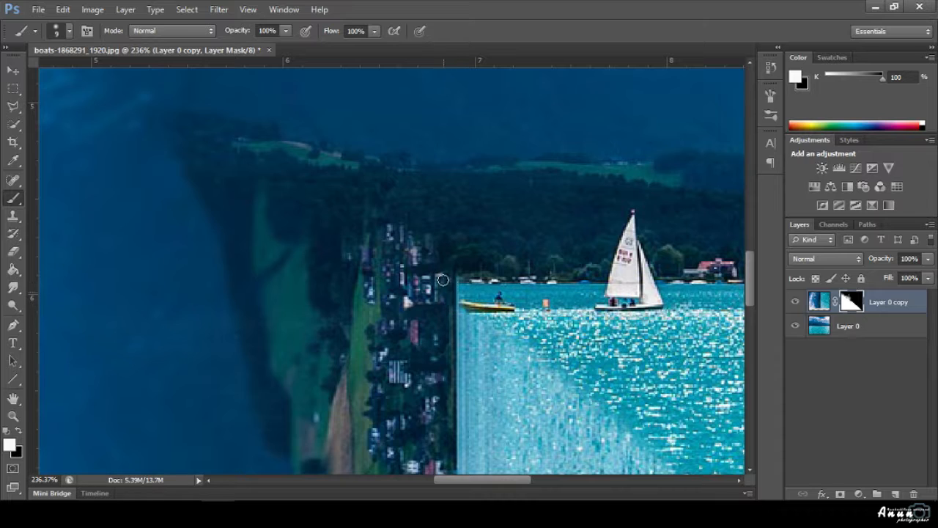
pyautogui.press('x')
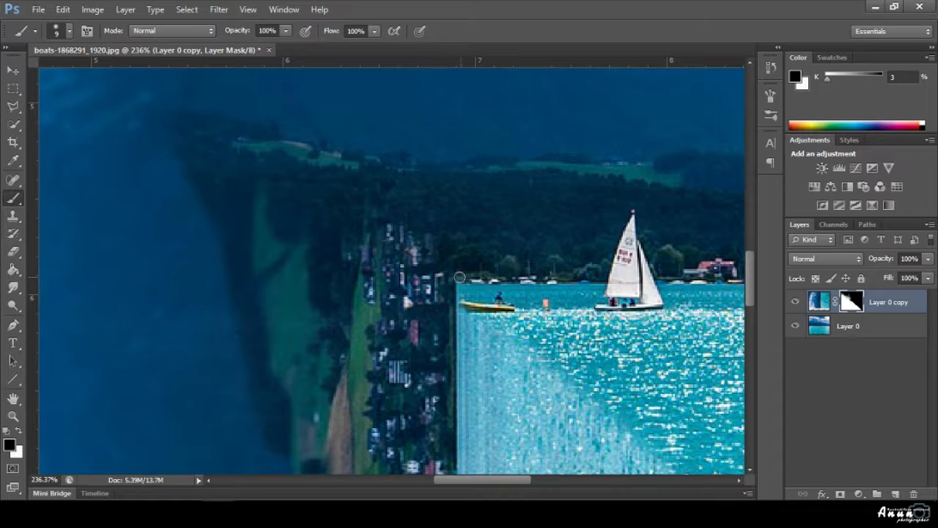
pyautogui.scroll(-10, 384, 294)
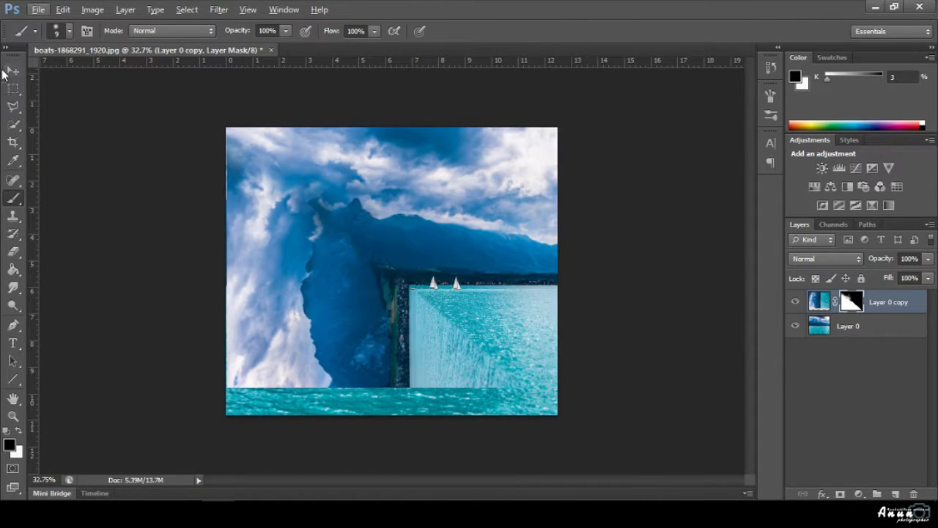
pyautogui.click(6, 70)
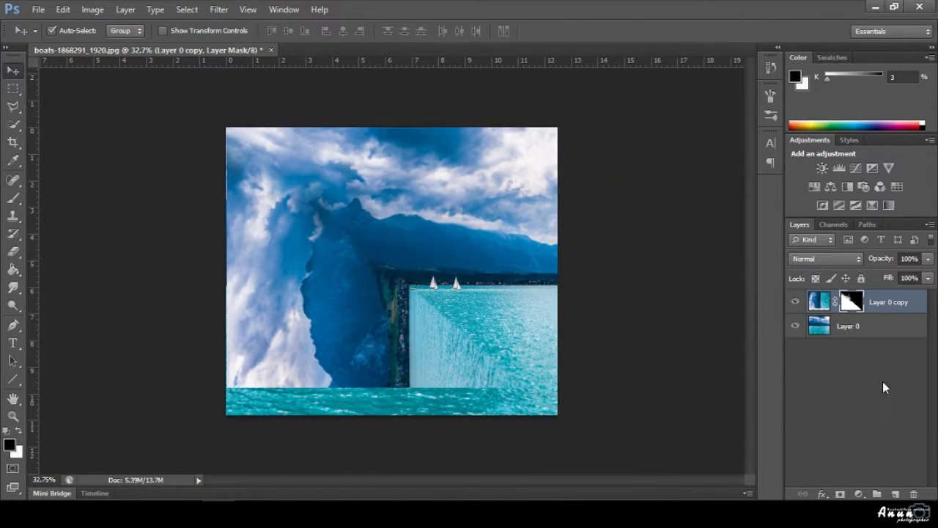
# Add a new layer, load Layer 0 copy's mask as a selection and set brush flow to 36%.
pyautogui.click(894, 494)
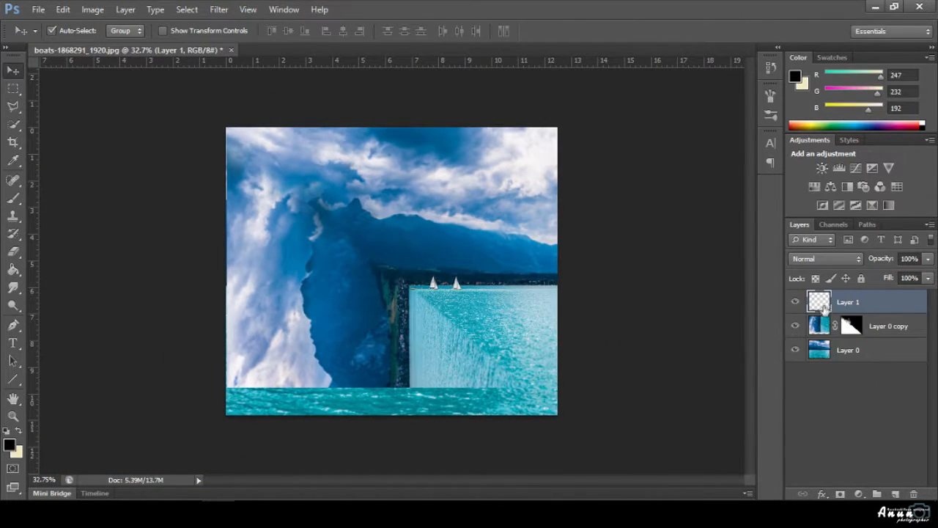
pyautogui.keyDown('ctrl'); pyautogui.click(852, 331); pyautogui.keyUp('ctrl')
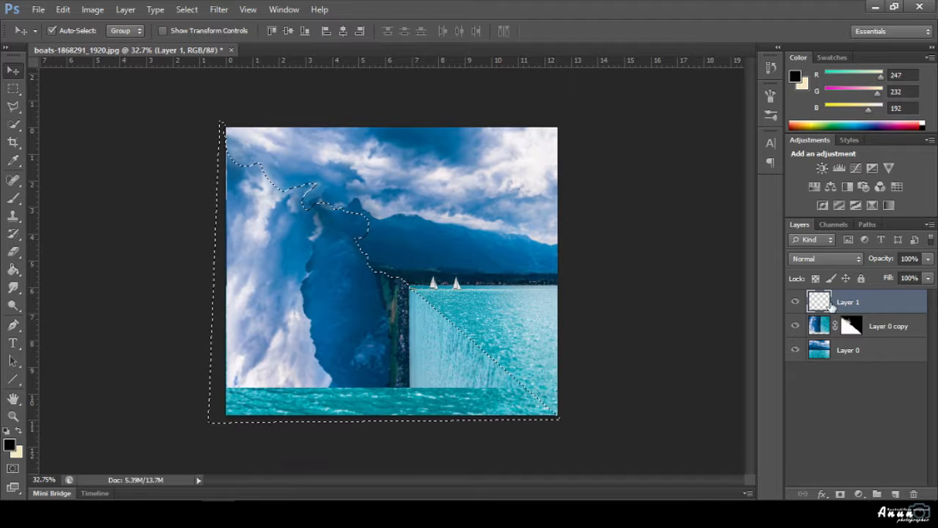
pyautogui.click(13, 198)
pyautogui.click(285, 31)
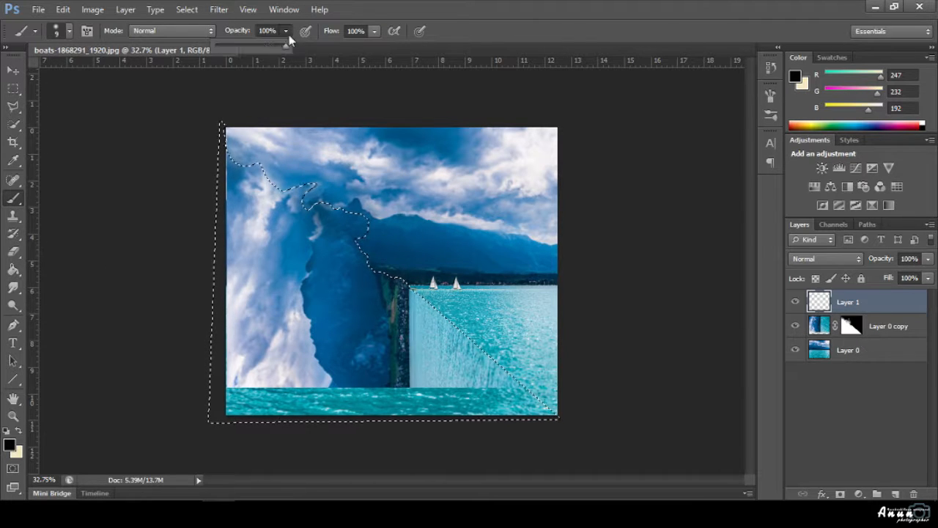
pyautogui.click(374, 31)
pyautogui.click(329, 45)
pyautogui.click(705, 160)
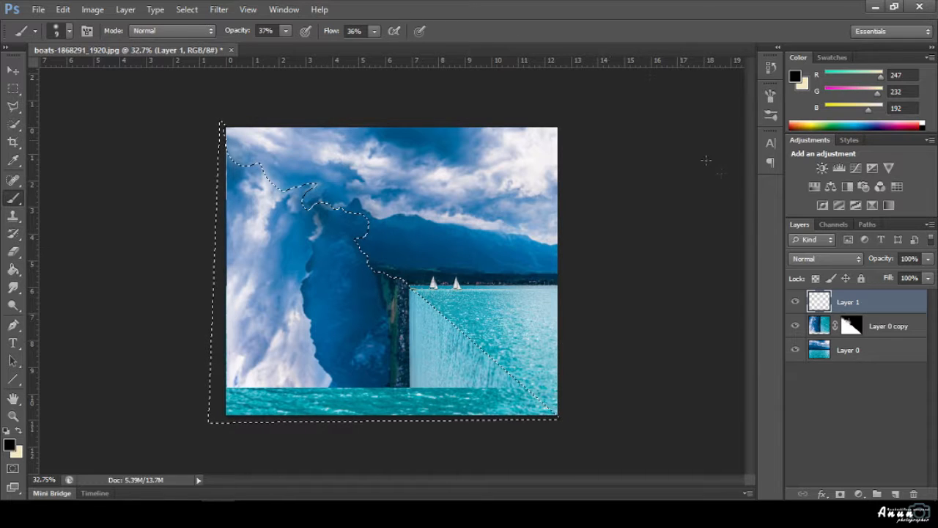
# Set Layer 1's blend mode to Soft Light and raise brush opacity to 61%.
pyautogui.click(817, 263)
pyautogui.click(813, 181)
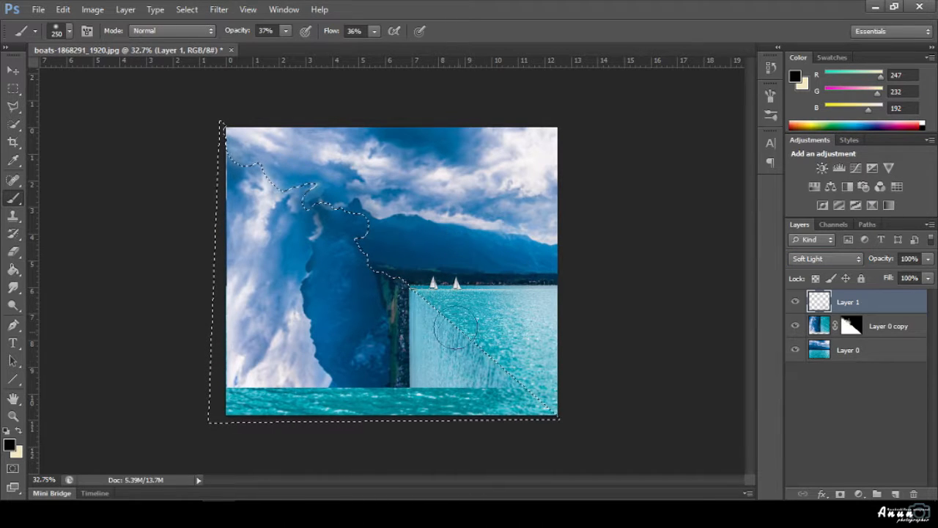
pyautogui.click(286, 32)
pyautogui.click(301, 47)
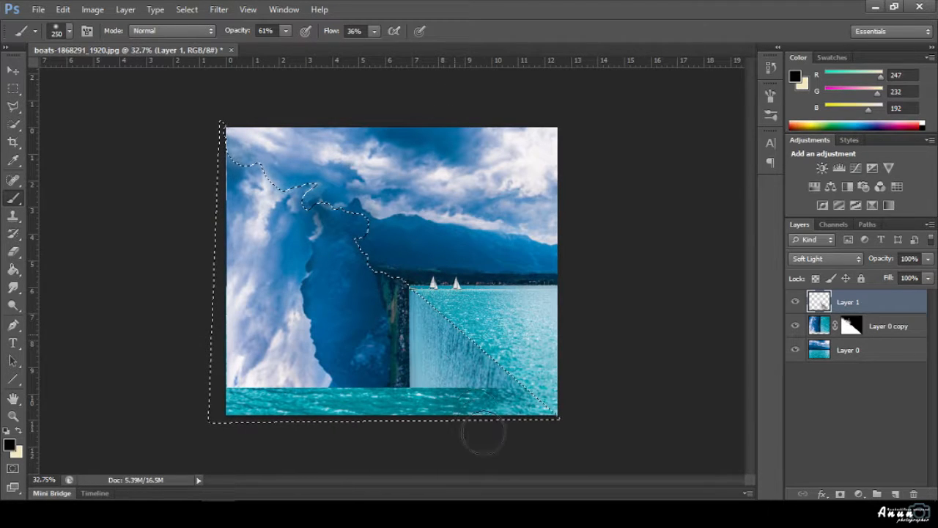
# Shade the waterfall face darker on Layer 1 with a size-125 soft brush, then deselect.
pyautogui.moveTo(478, 394); pyautogui.dragTo(448, 334)
pyautogui.scroll(5, 435, 321)
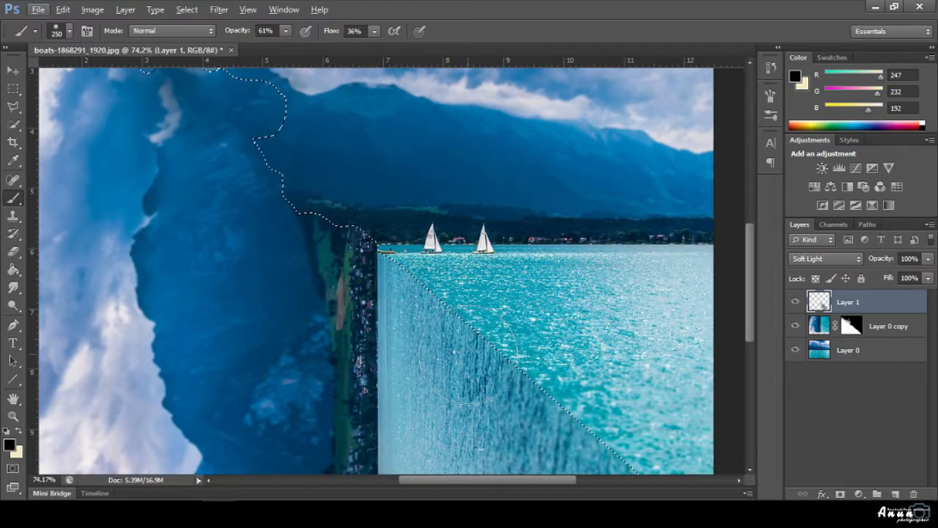
pyautogui.scroll(-3, 467, 363)
pyautogui.press('[')
pyautogui.press('[')
pyautogui.press('[')
pyautogui.press('[')
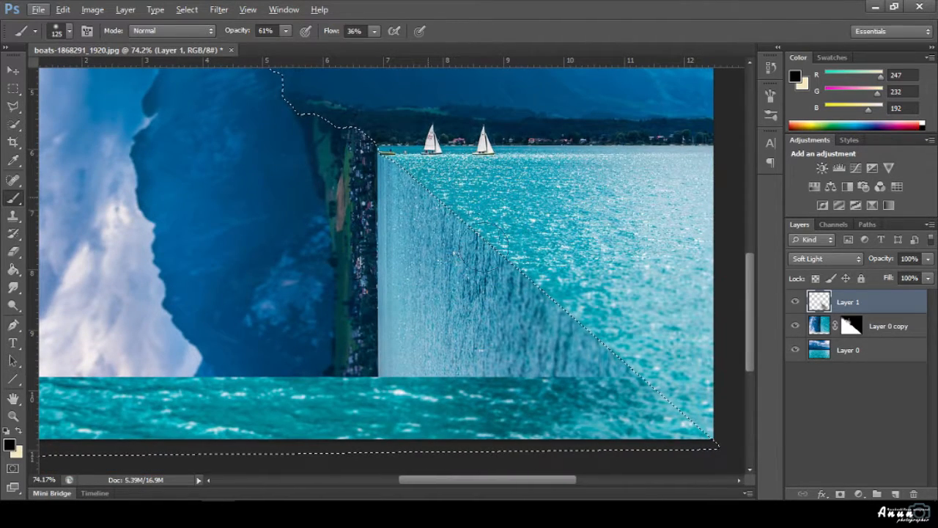
pyautogui.click(578, 333)
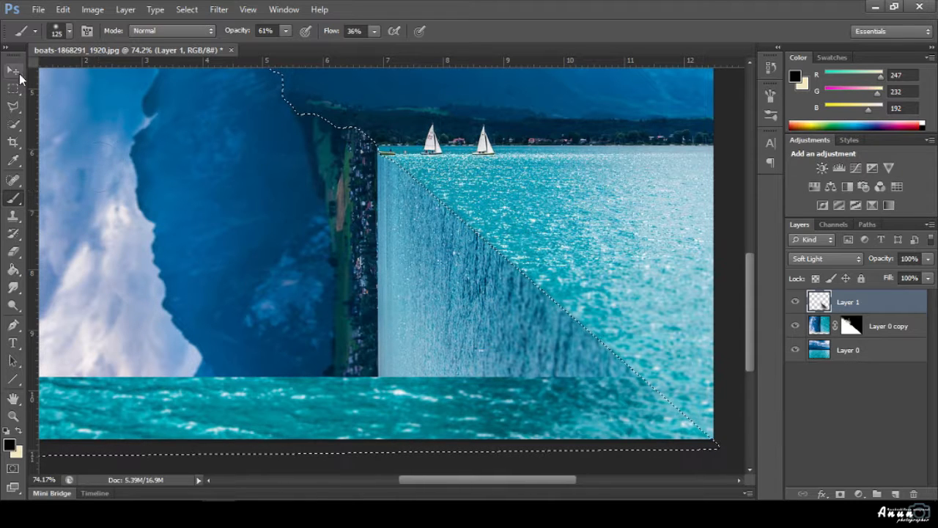
pyautogui.press('v')
pyautogui.hotkey('ctrl', 'd')
pyautogui.scroll(-5, 444, 326)
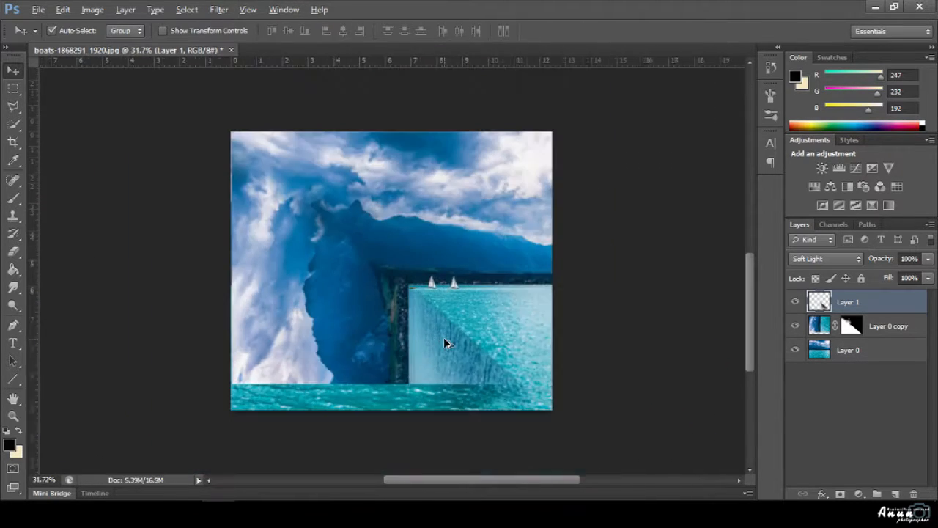
pyautogui.scroll(2, 474, 360)
pyautogui.scroll(1, 511, 363)
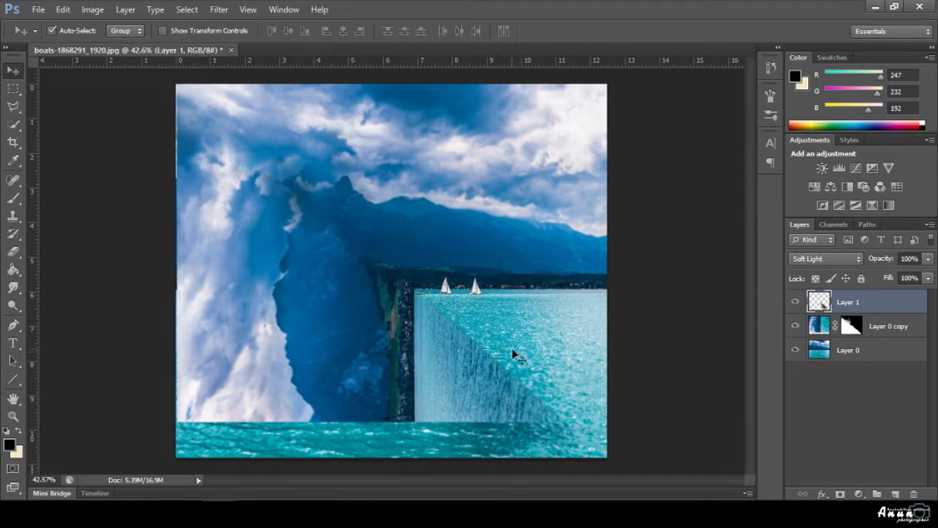
# On a new layer, draw a 20 px line along the waterfall's diagonal edge and fill it cream.
pyautogui.click(896, 490)
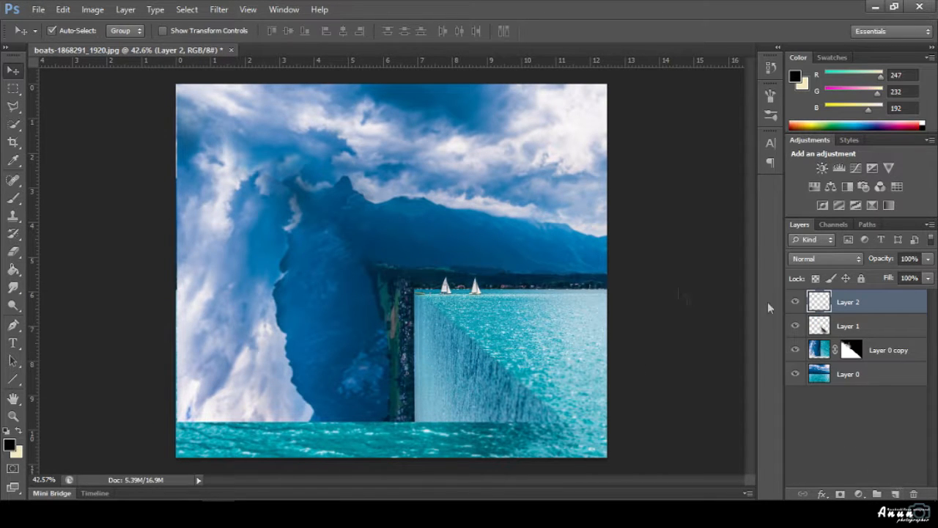
pyautogui.click(13, 378)
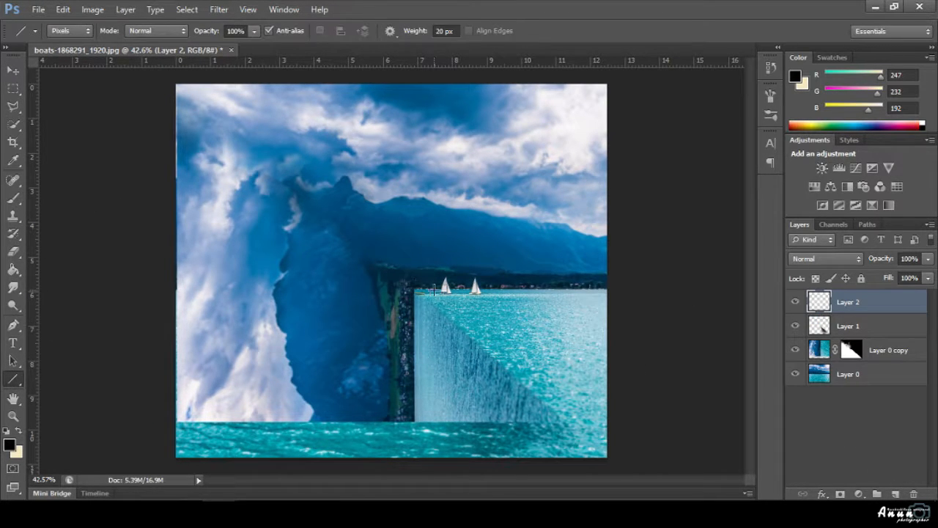
pyautogui.scroll(3, 433, 291)
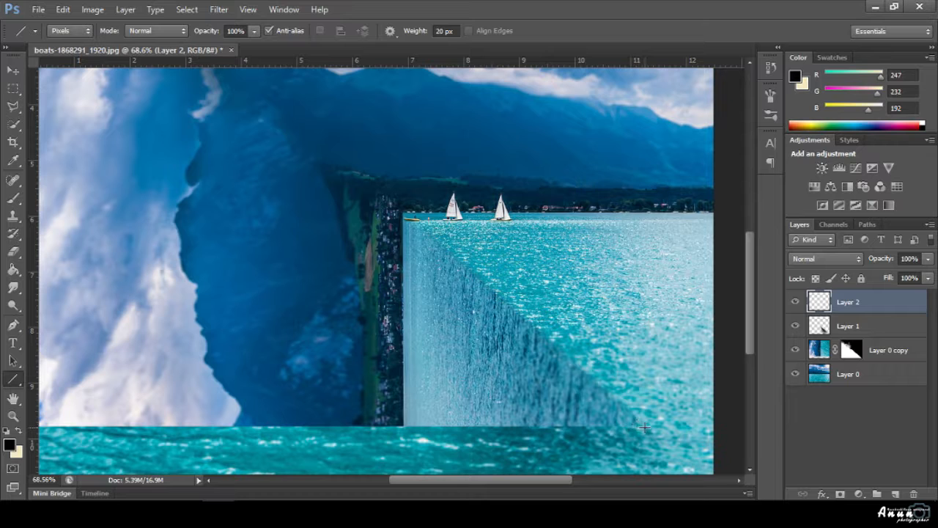
pyautogui.moveTo(644, 427)
pyautogui.mouseDown()
pyautogui.moveTo(522, 302)
pyautogui.moveTo(415, 223)
pyautogui.mouseUp()
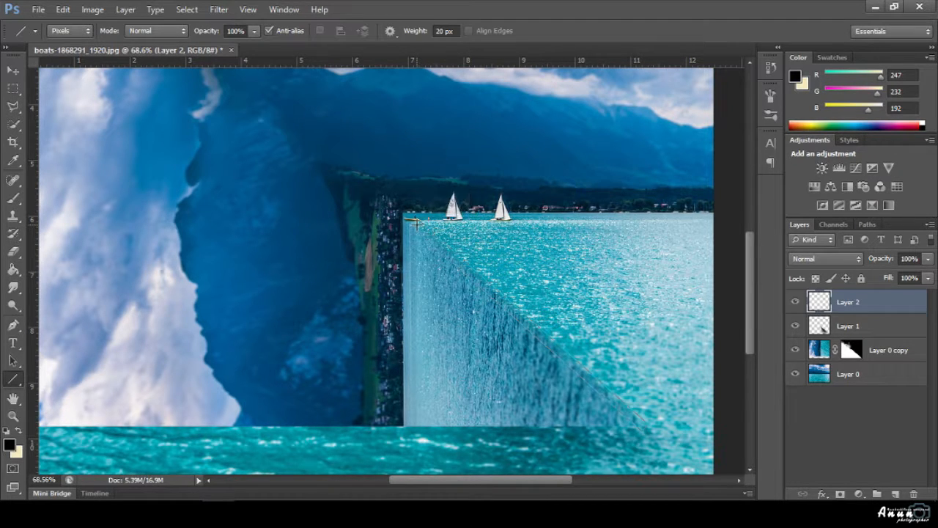
pyautogui.click(13, 269)
pyautogui.press('x')
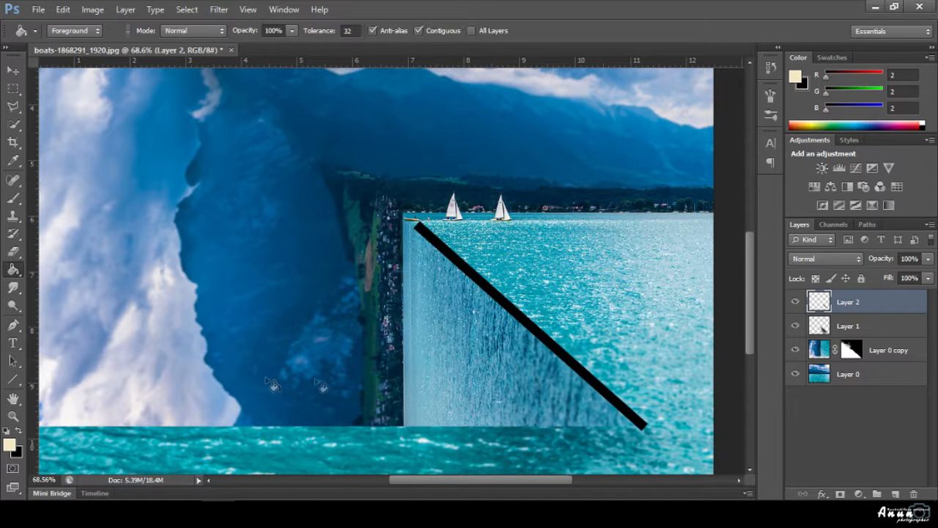
pyautogui.click(508, 312)
pyautogui.click(14, 71)
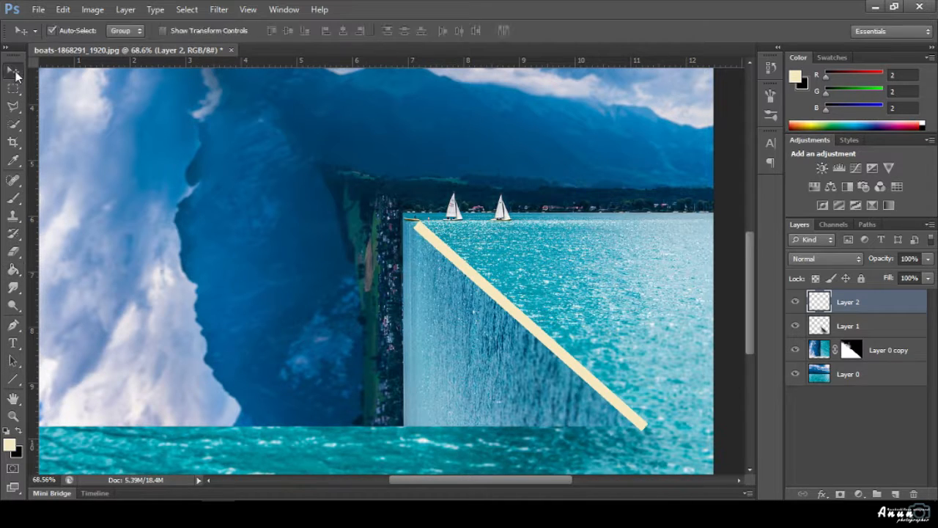
# Preview Gaussian Blur on the line at radii from 30.5 to about 69, then cancel it.
pyautogui.click(218, 8)
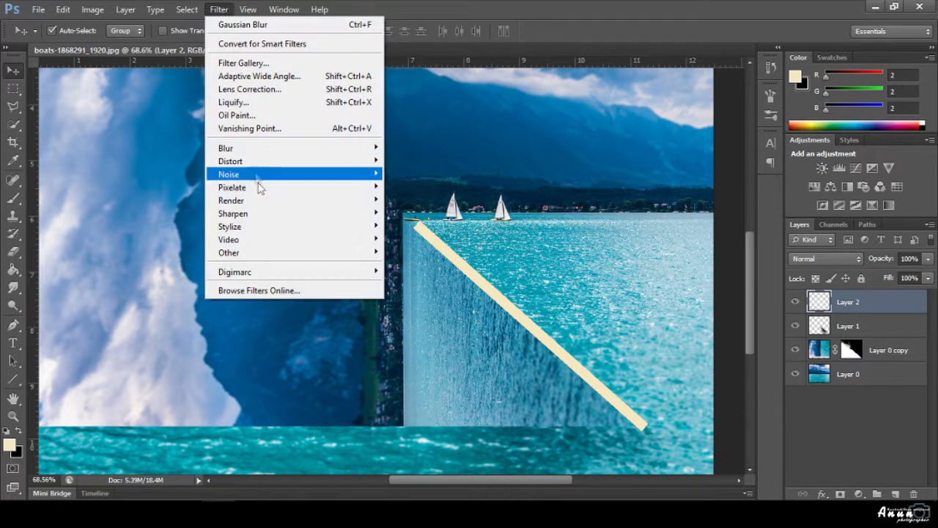
pyautogui.moveTo(337, 149)
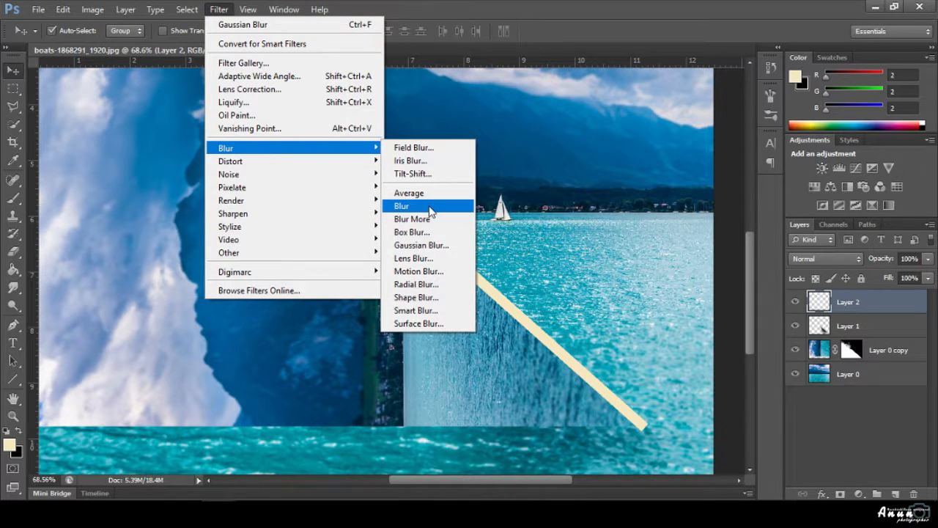
pyautogui.click(421, 245)
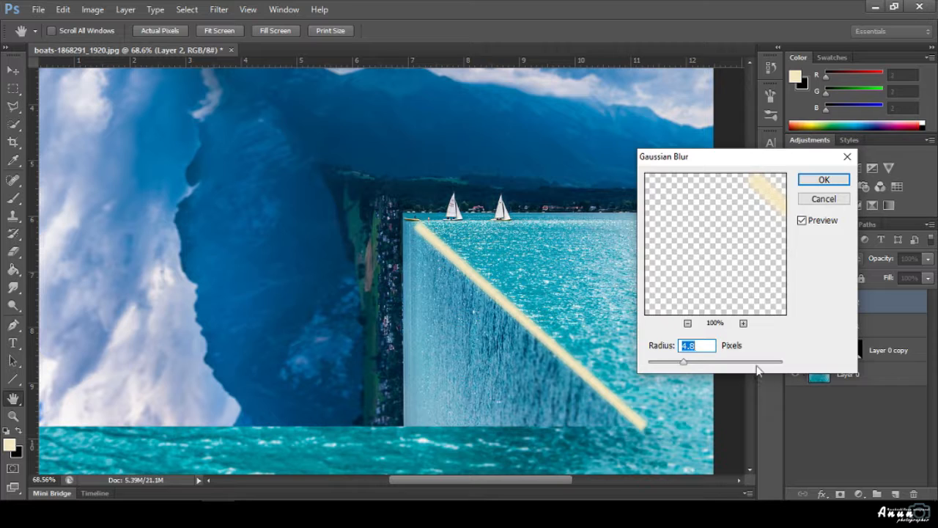
pyautogui.click(731, 361)
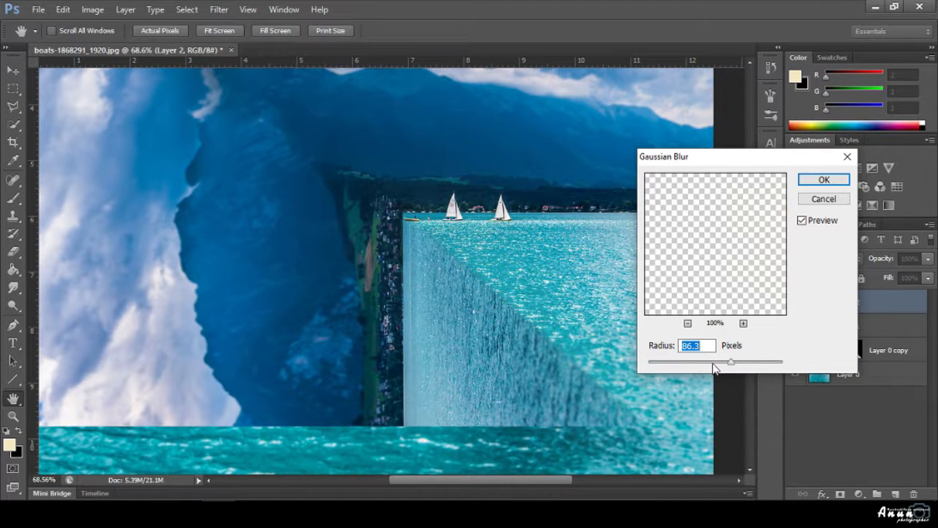
pyautogui.moveTo(715, 363); pyautogui.dragTo(711, 363)
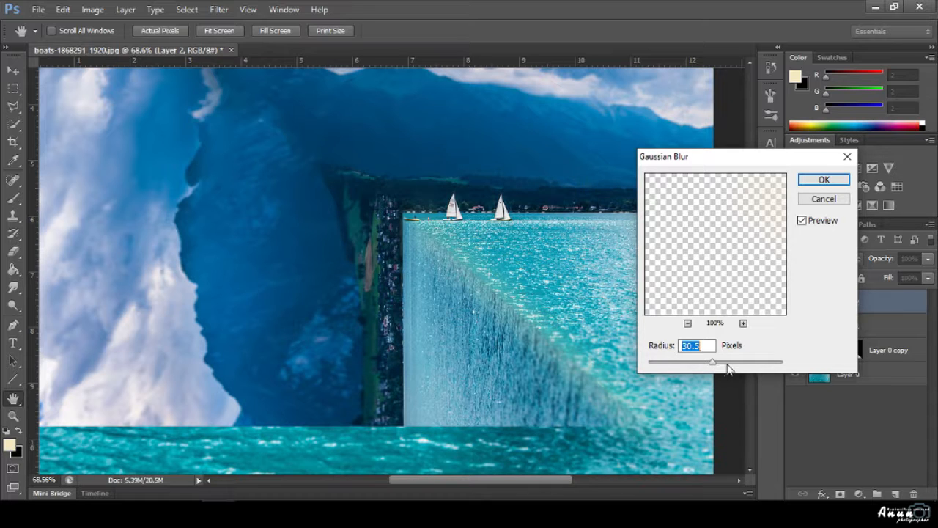
pyautogui.click(728, 363)
pyautogui.click(824, 199)
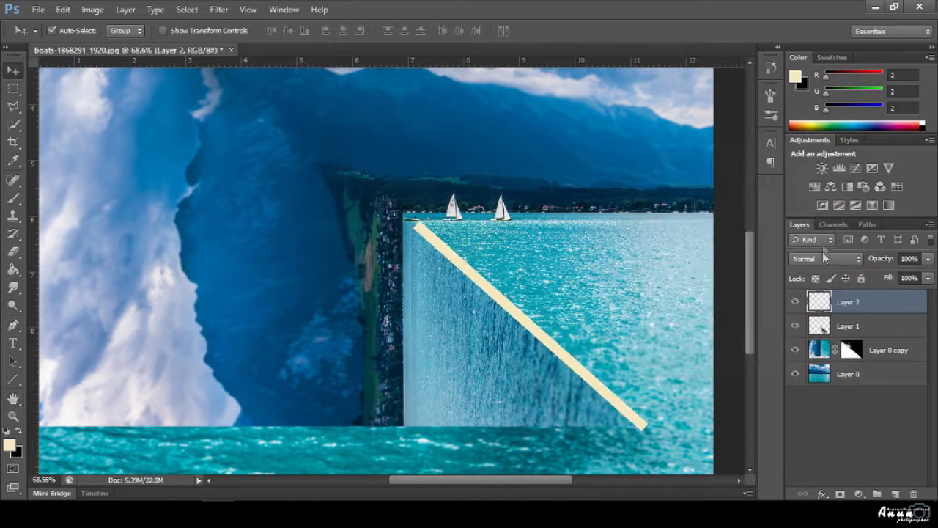
# Set the cream line layer's blend mode to Soft Light.
pyautogui.click(823, 260)
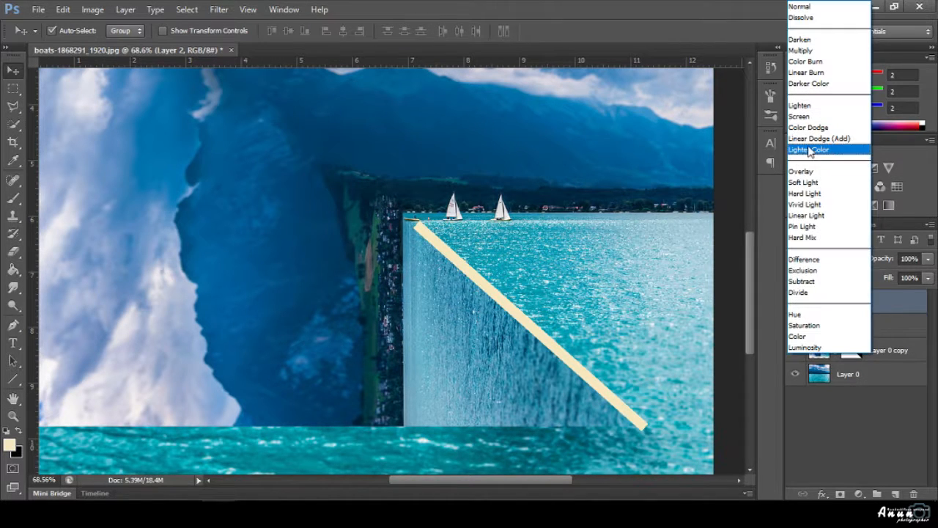
pyautogui.click(810, 183)
pyautogui.hotkey('shift', '-')
pyautogui.hotkey('shift', '-')
pyautogui.hotkey('shift', '-')
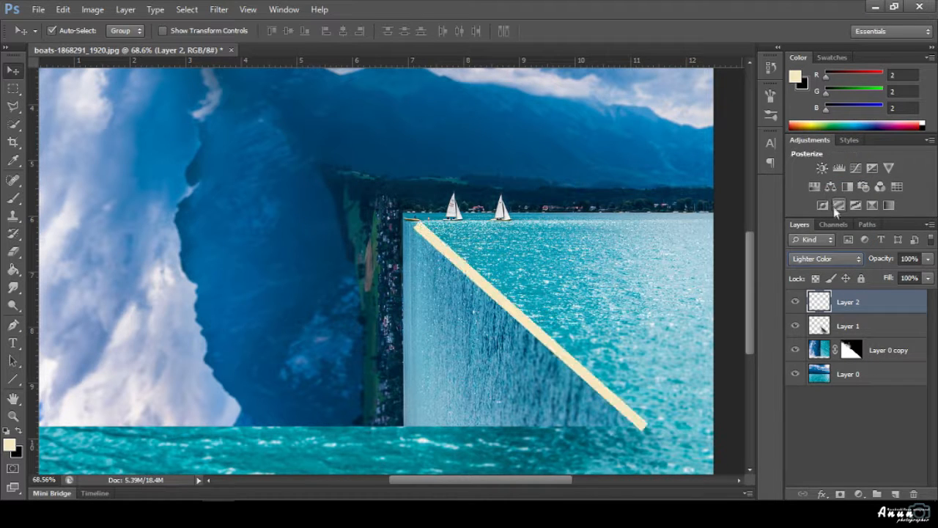
pyautogui.hotkey('shift', '+')
pyautogui.hotkey('shift', '+')
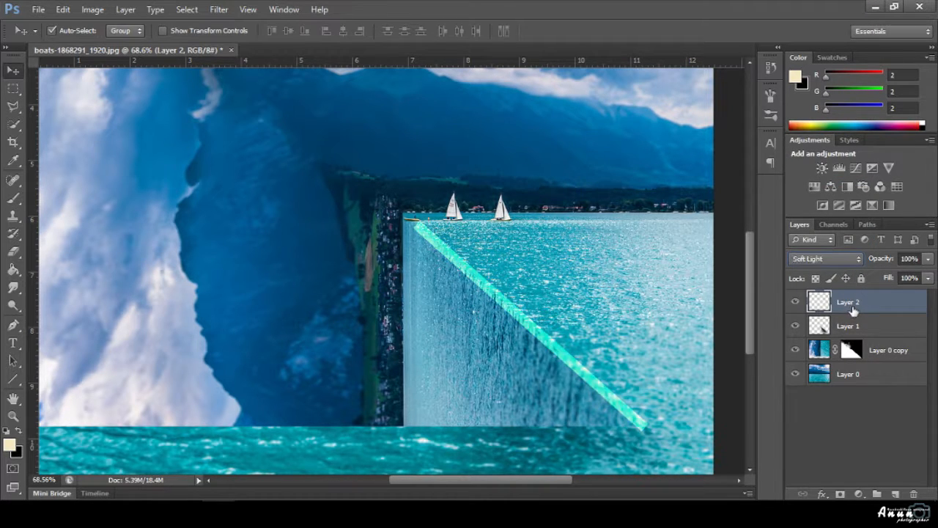
# Apply Blur More to the line and preview Gaussian Blur at 9.2–25 px before cancelling.
pyautogui.click(219, 9)
pyautogui.moveTo(287, 158)
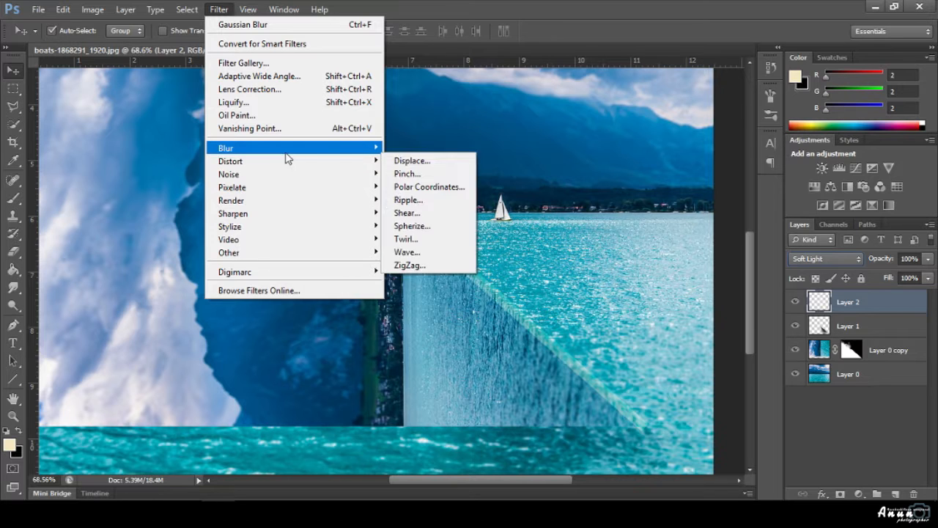
pyautogui.click(433, 218)
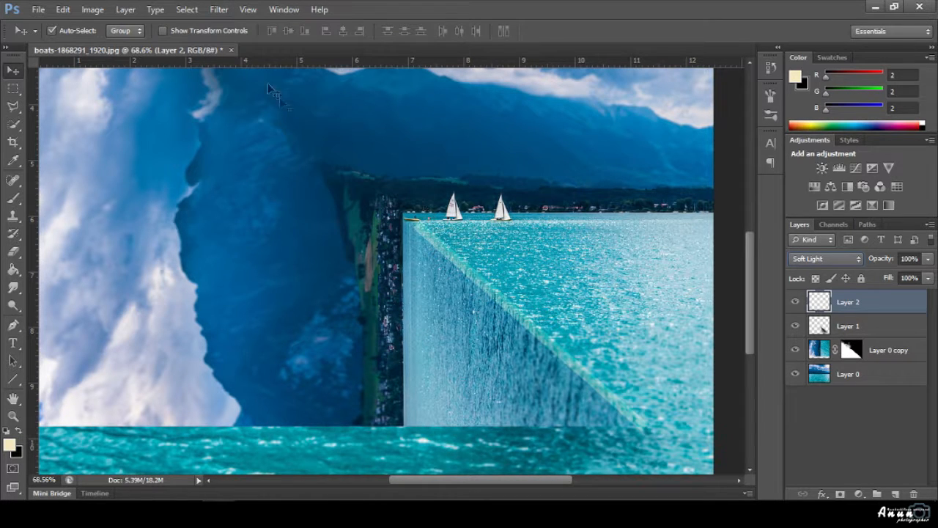
pyautogui.click(219, 9)
pyautogui.moveTo(293, 147)
pyautogui.click(463, 246)
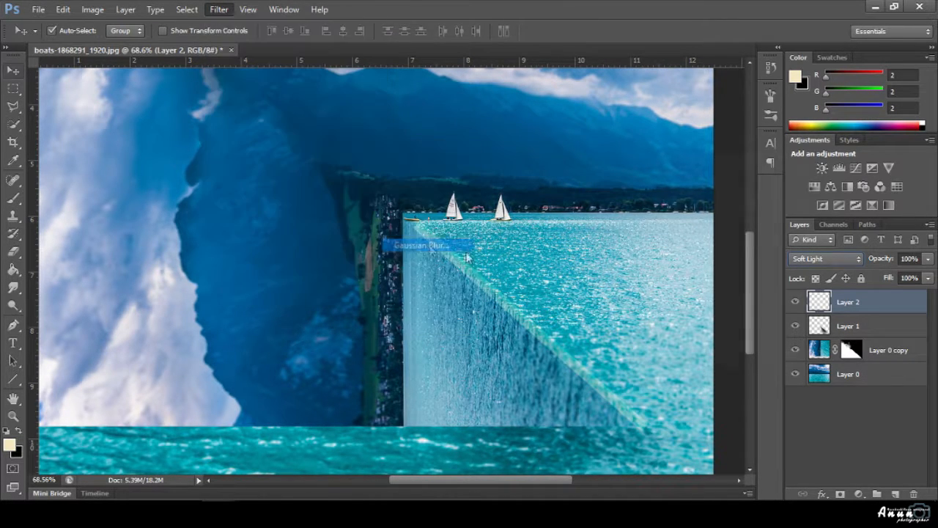
pyautogui.click(699, 362)
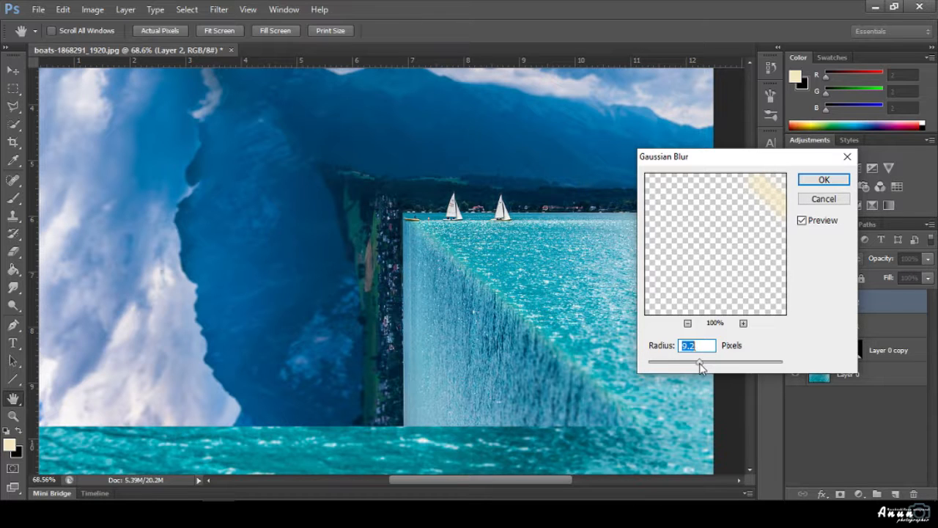
pyautogui.moveTo(700, 364); pyautogui.dragTo(711, 364)
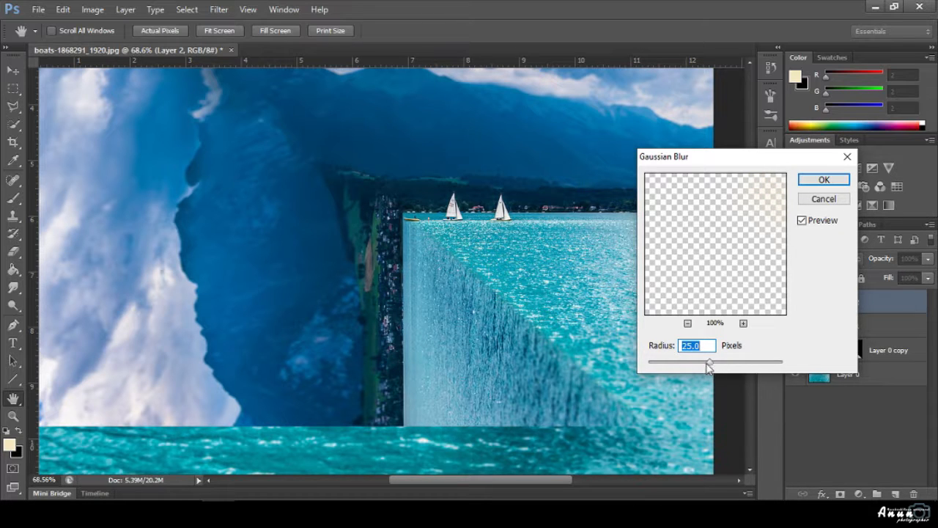
pyautogui.click(806, 199)
# Toggle Layer 2's visibility to compare the waterfall edge with and without the glow.
pyautogui.press('v')
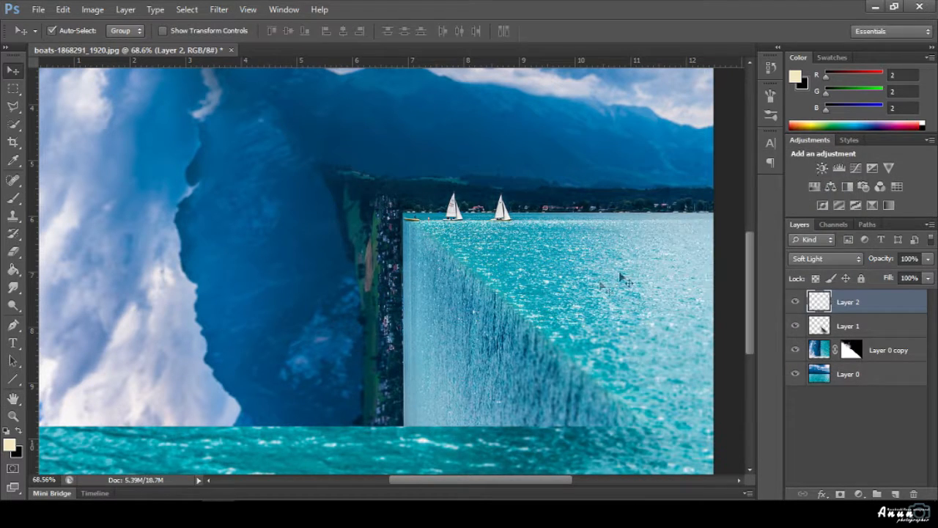
pyautogui.click(795, 301)
pyautogui.click(796, 301)
pyautogui.scroll(-3, 521, 359)
pyautogui.scroll(-1, 522, 359)
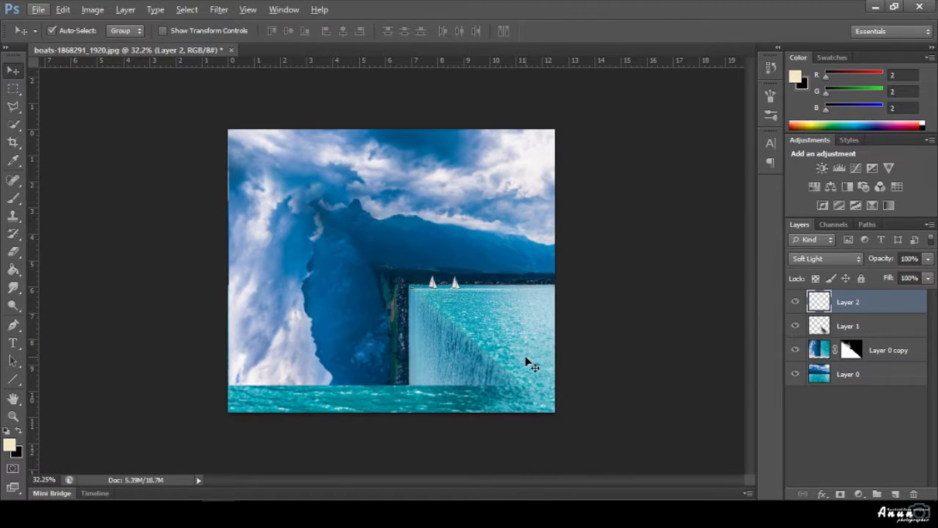
pyautogui.scroll(3, 525, 360)
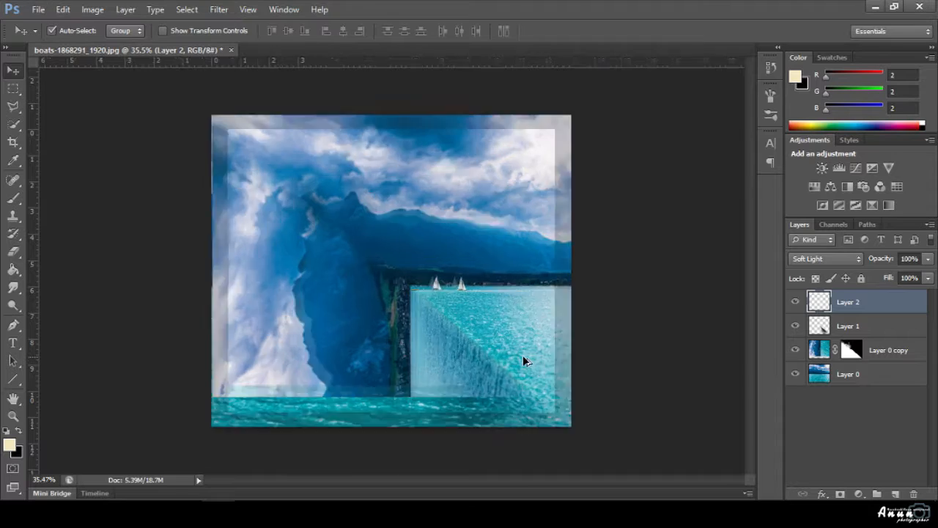
pyautogui.scroll(-1, 523, 361)
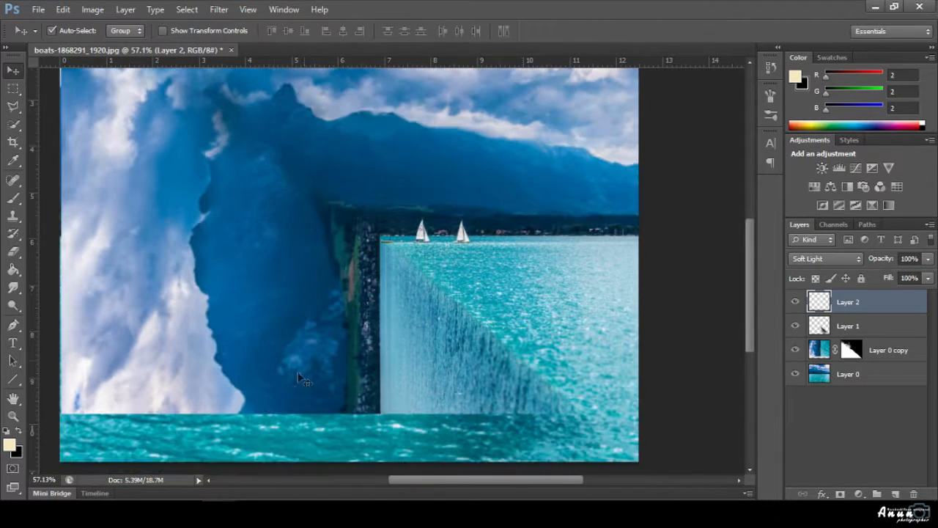
# Open the toy ship image from Downloads and drag it into the lake composition.
pyautogui.click(38, 9)
pyautogui.click(40, 35)
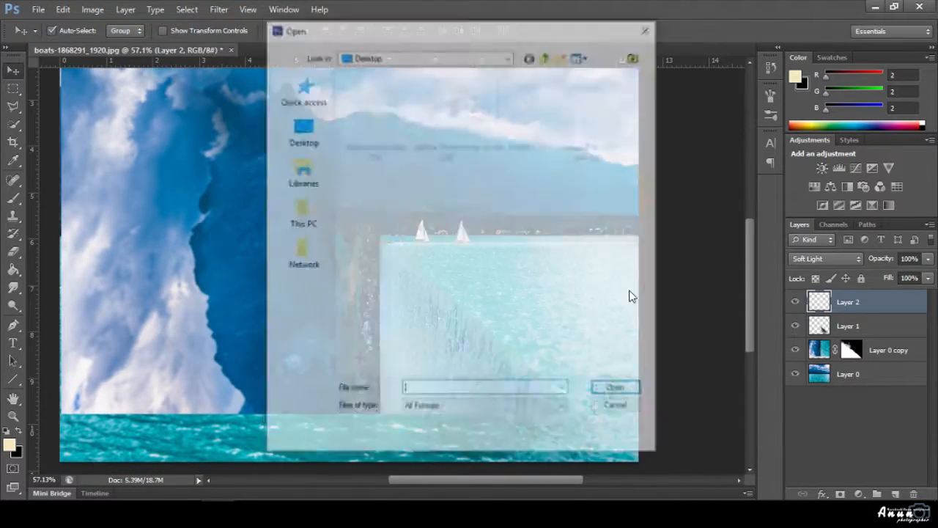
pyautogui.click(306, 213)
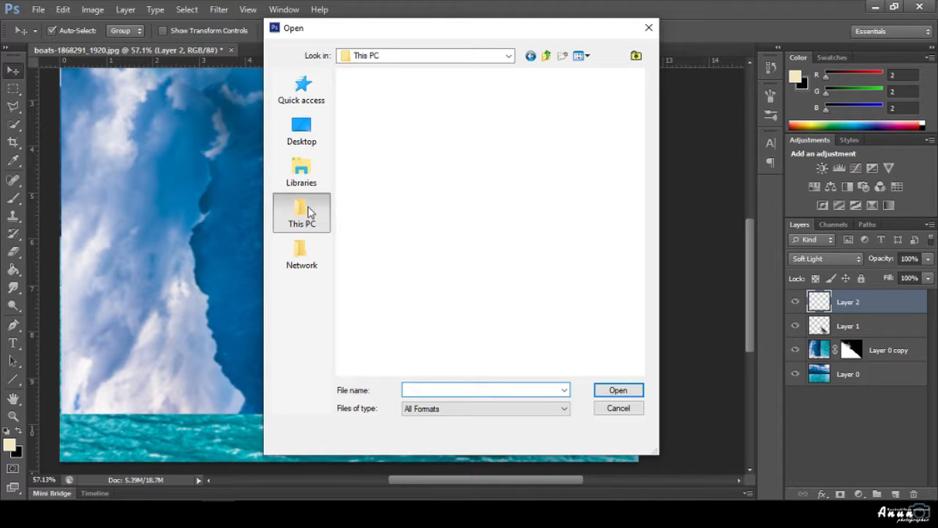
pyautogui.doubleClick(402, 213)
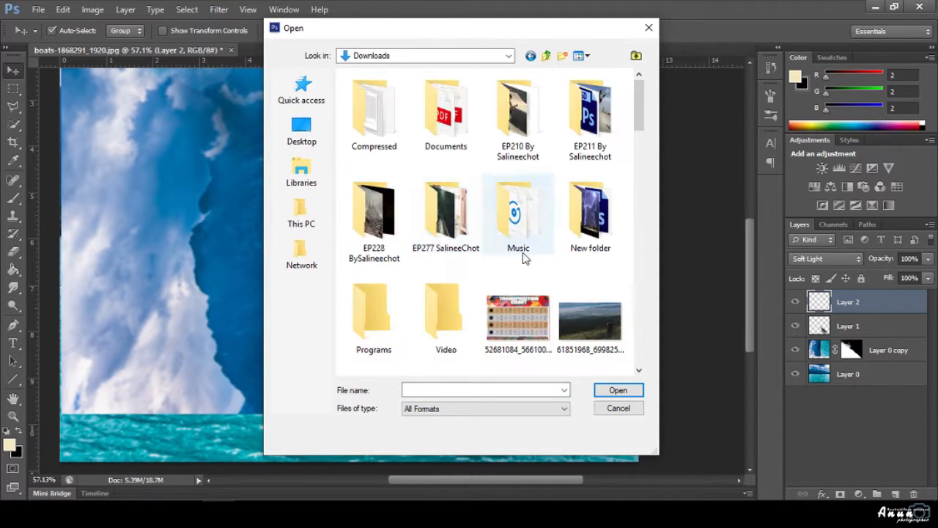
pyautogui.scroll(-10, 535, 257)
pyautogui.click(518, 169)
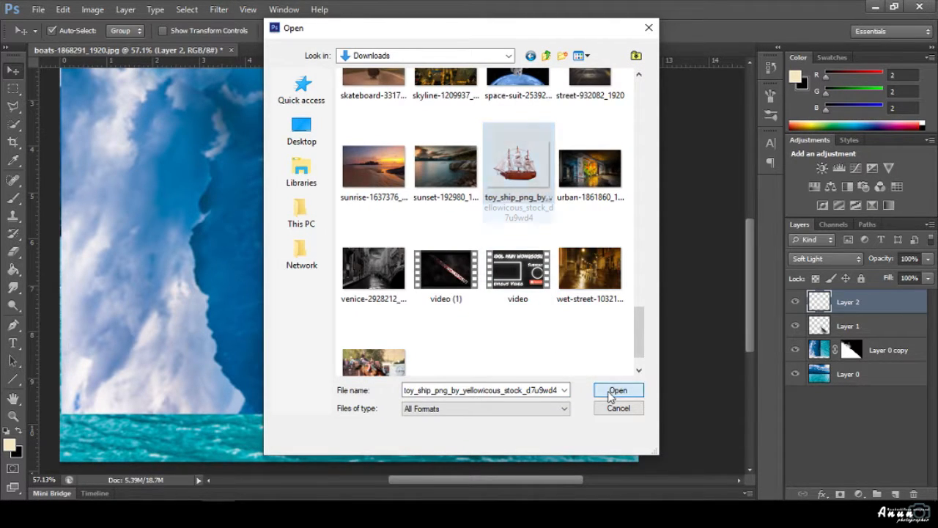
pyautogui.click(618, 390)
pyautogui.moveTo(421, 356); pyautogui.dragTo(388, 304)
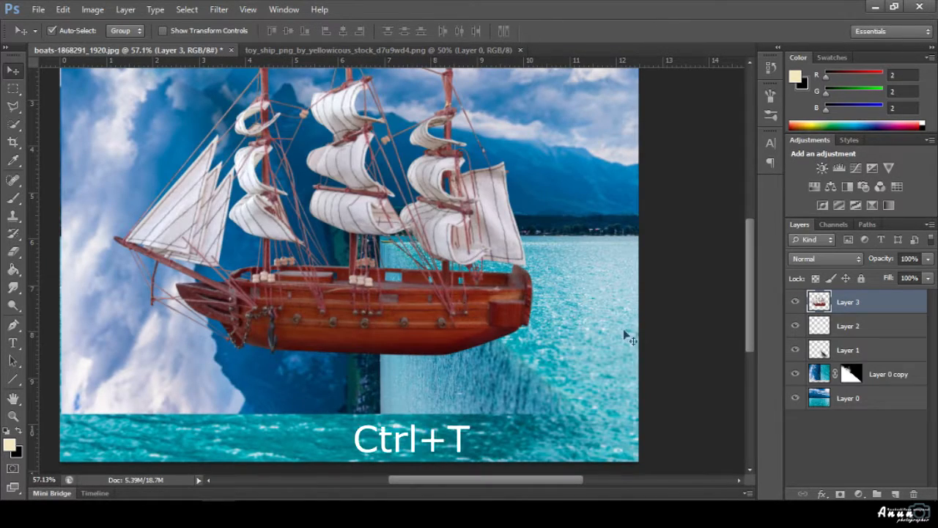
# Free Transform the ship smaller, move it down-left onto the water wall and commit.
pyautogui.hotkey('ctrl', 't')
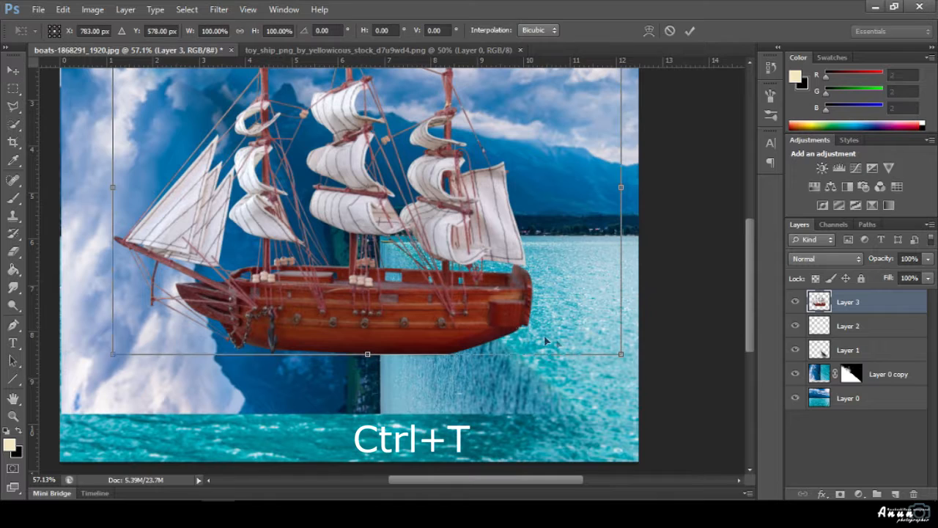
pyautogui.moveTo(546, 327); pyautogui.dragTo(441, 266)
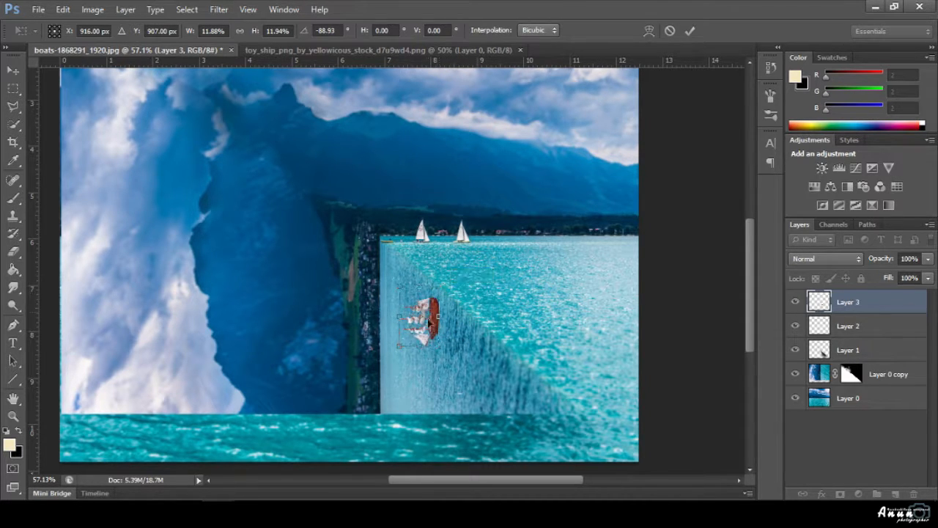
pyautogui.scroll(5, 428, 321)
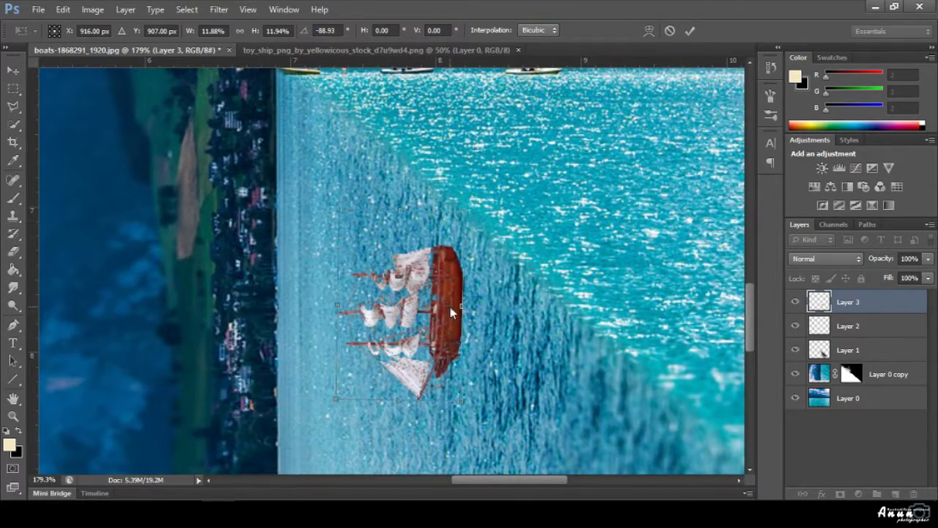
pyautogui.moveTo(451, 313); pyautogui.dragTo(420, 335)
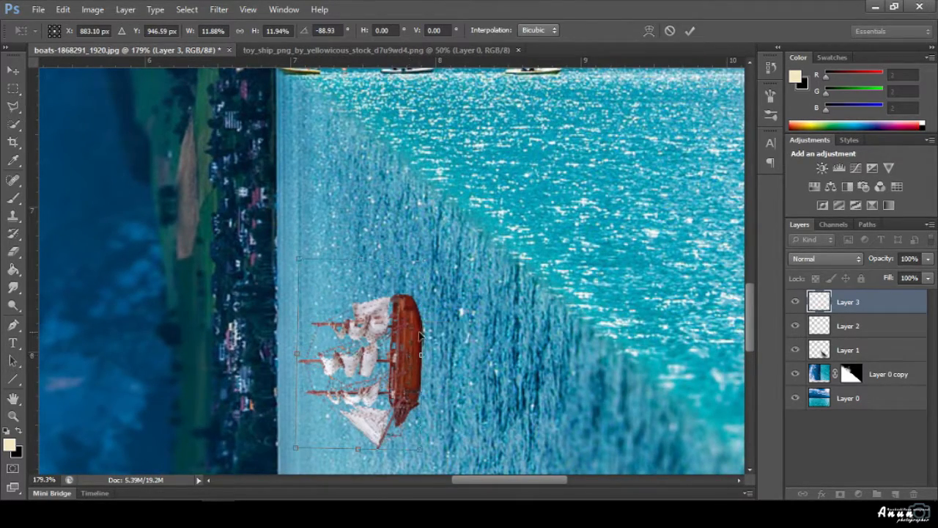
pyautogui.moveTo(296, 448); pyautogui.dragTo(309, 428)
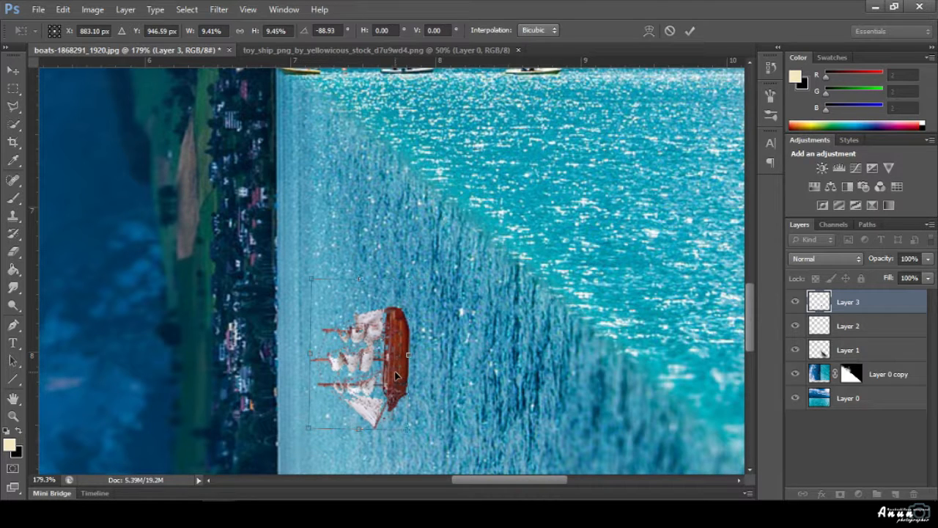
pyautogui.moveTo(397, 376); pyautogui.dragTo(405, 370)
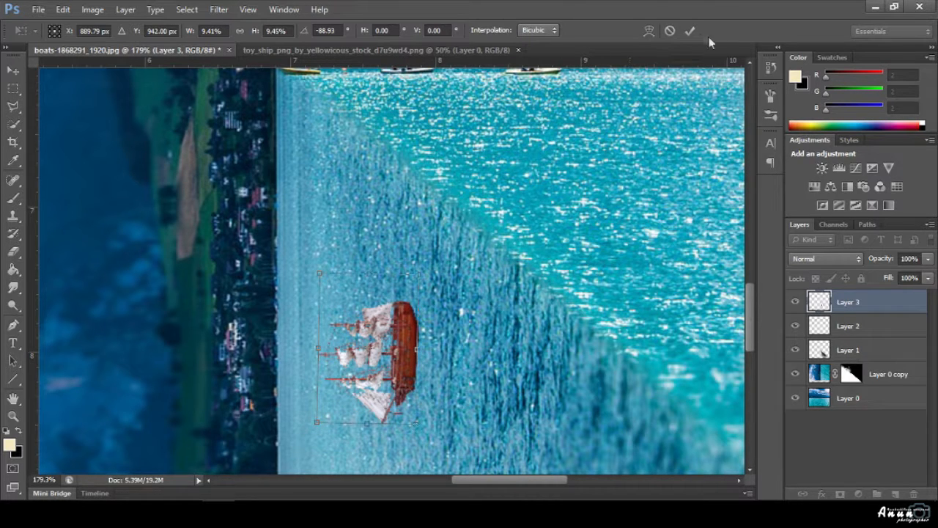
pyautogui.click(693, 31)
pyautogui.click(560, 331)
pyautogui.scroll(-5, 560, 331)
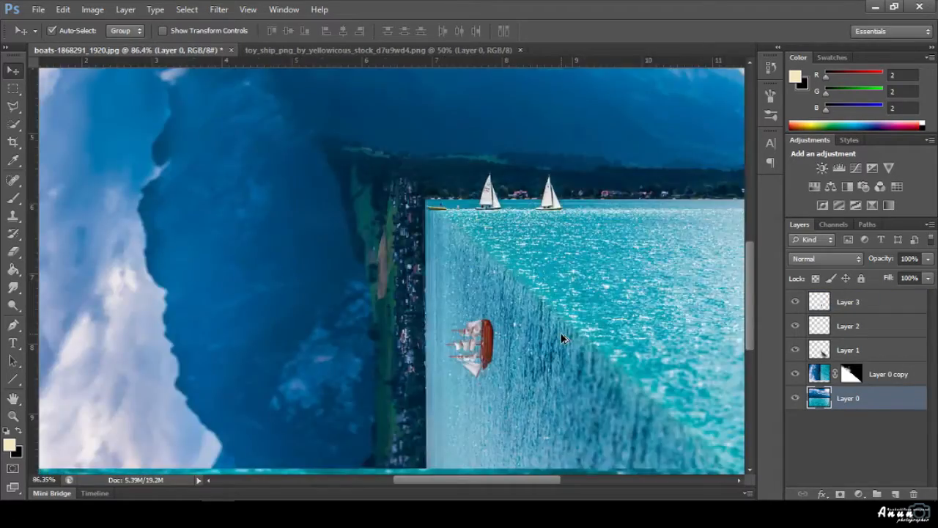
# Zoom in, click the ship to select Layer 3, and create Layer 4 above it.
pyautogui.scroll(-2, 562, 338)
pyautogui.scroll(4, 444, 389)
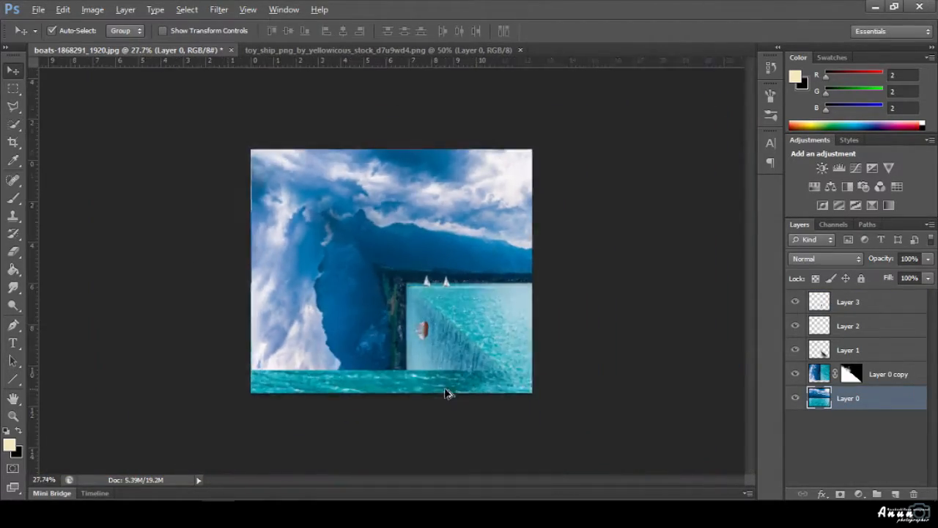
pyautogui.scroll(6, 447, 376)
pyautogui.click(462, 330)
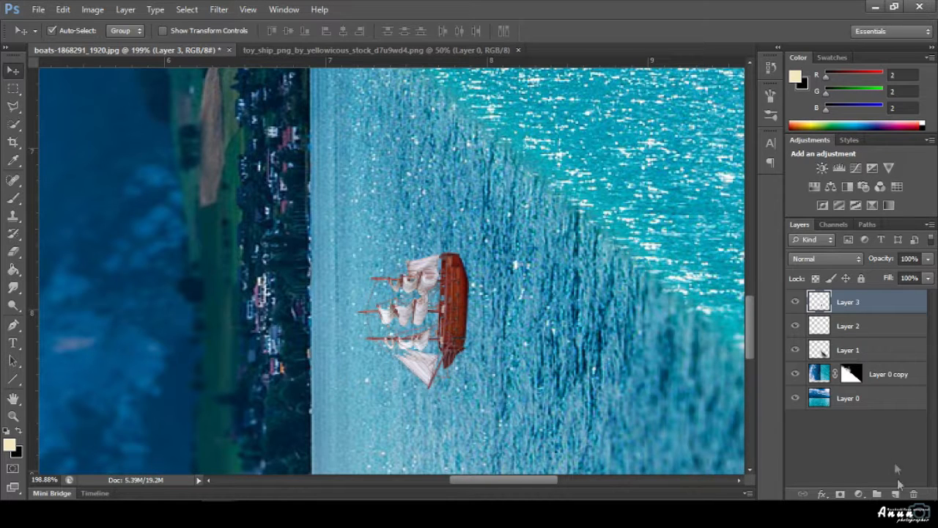
pyautogui.click(896, 494)
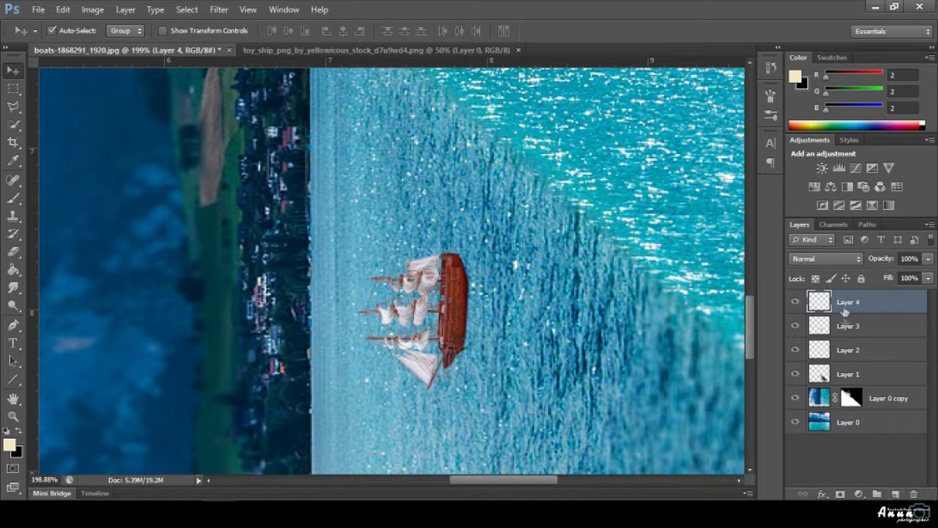
pyautogui.click(13, 198)
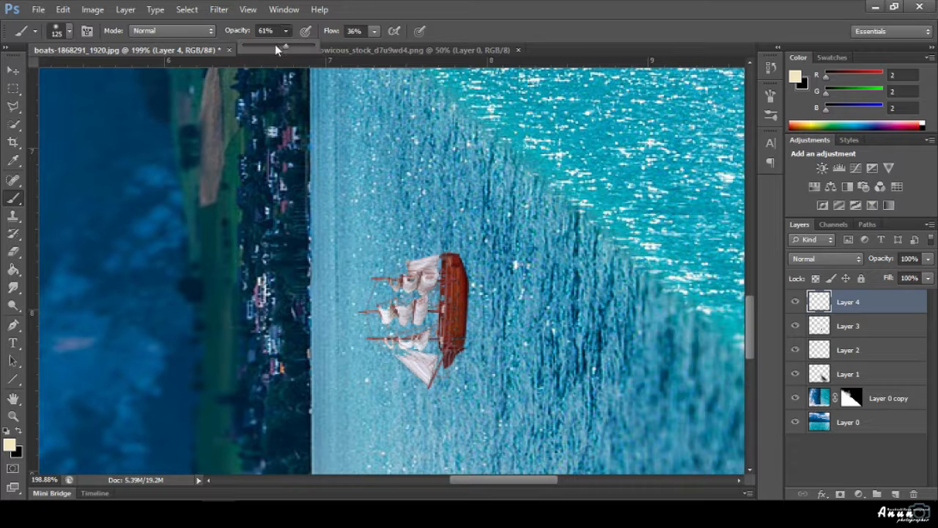
# On Layer 4, paint a dark shadow beside the ship's hull with a size-15 black brush at 32% opacity and 31% flow.
pyautogui.click(276, 46)
pyautogui.click(474, 14)
pyautogui.press('[')
pyautogui.press('[')
pyautogui.press('[')
pyautogui.press('[')
pyautogui.press('[')
pyautogui.press('[')
pyautogui.press('[')
pyautogui.press('[')
pyautogui.press('[')
pyautogui.press('[')
pyautogui.press('[')
pyautogui.press('[')
pyautogui.press('[')
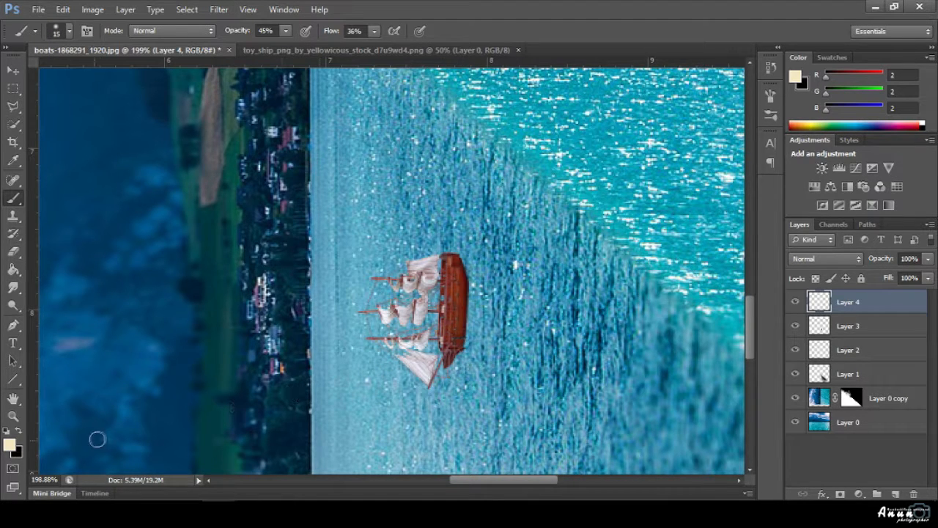
pyautogui.press('x')
pyautogui.moveTo(471, 303)
pyautogui.mouseDown()
pyautogui.moveTo(461, 350)
pyautogui.moveTo(469, 299)
pyautogui.moveTo(460, 269)
pyautogui.moveTo(470, 310)
pyautogui.moveTo(461, 347)
pyautogui.moveTo(465, 279)
pyautogui.mouseUp()
pyautogui.click(285, 30)
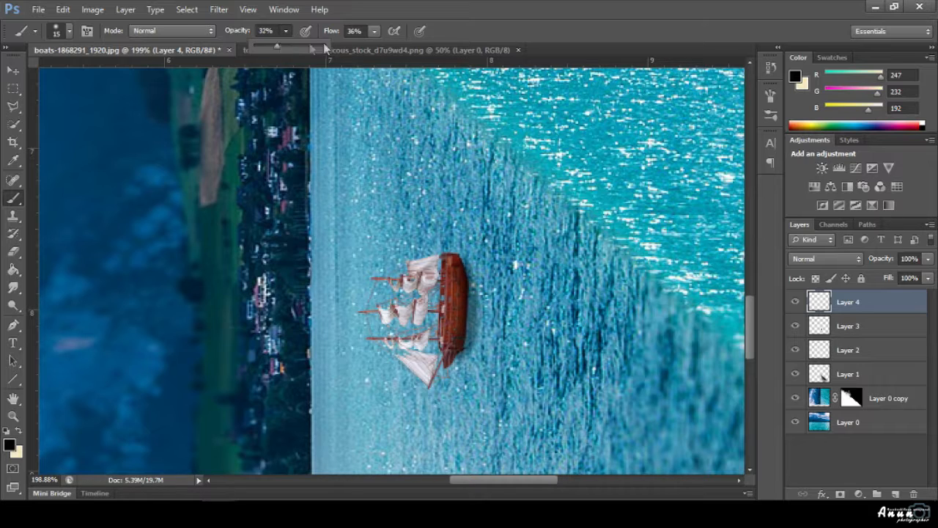
pyautogui.click(373, 35)
pyautogui.moveTo(373, 49); pyautogui.dragTo(370, 49)
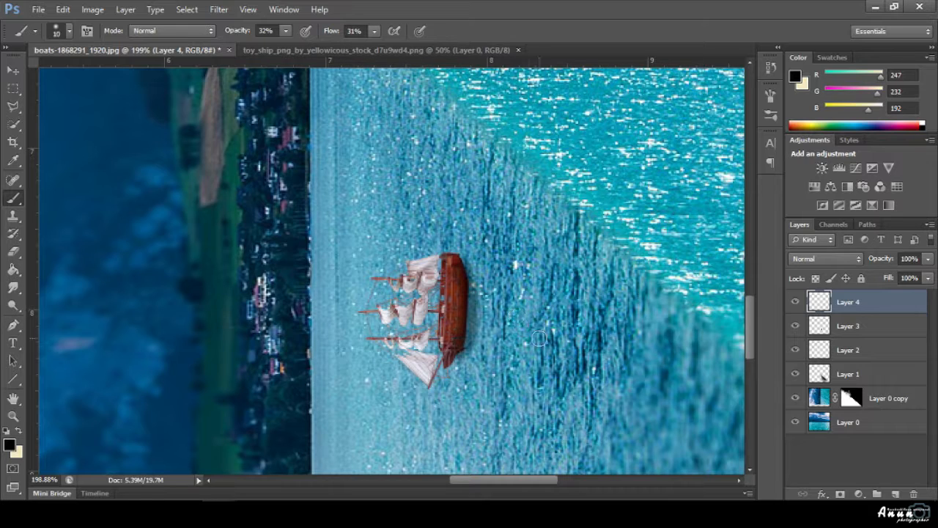
pyautogui.moveTo(475, 273)
pyautogui.mouseDown()
pyautogui.moveTo(491, 338)
pyautogui.moveTo(485, 318)
pyautogui.moveTo(480, 333)
pyautogui.moveTo(470, 284)
pyautogui.moveTo(462, 334)
pyautogui.moveTo(484, 335)
pyautogui.moveTo(484, 295)
pyautogui.moveTo(508, 332)
pyautogui.moveTo(480, 314)
pyautogui.moveTo(508, 364)
pyautogui.moveTo(480, 343)
pyautogui.moveTo(529, 350)
pyautogui.moveTo(493, 317)
pyautogui.moveTo(477, 284)
pyautogui.moveTo(539, 342)
pyautogui.moveTo(482, 289)
pyautogui.moveTo(521, 318)
pyautogui.mouseUp()
# Soften the painted shadow with a Gaussian Blur at a reduced radius.
pyautogui.click(13, 69)
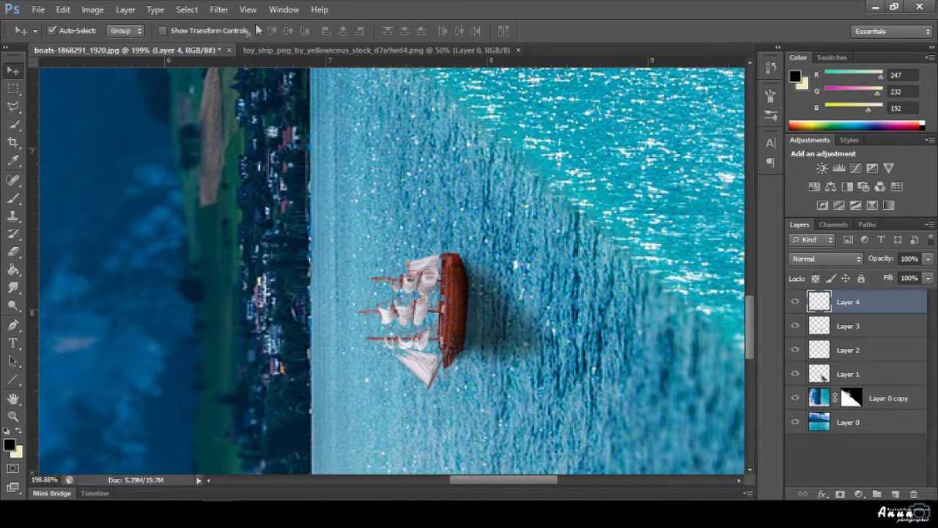
pyautogui.click(218, 9)
pyautogui.moveTo(337, 148)
pyautogui.click(425, 242)
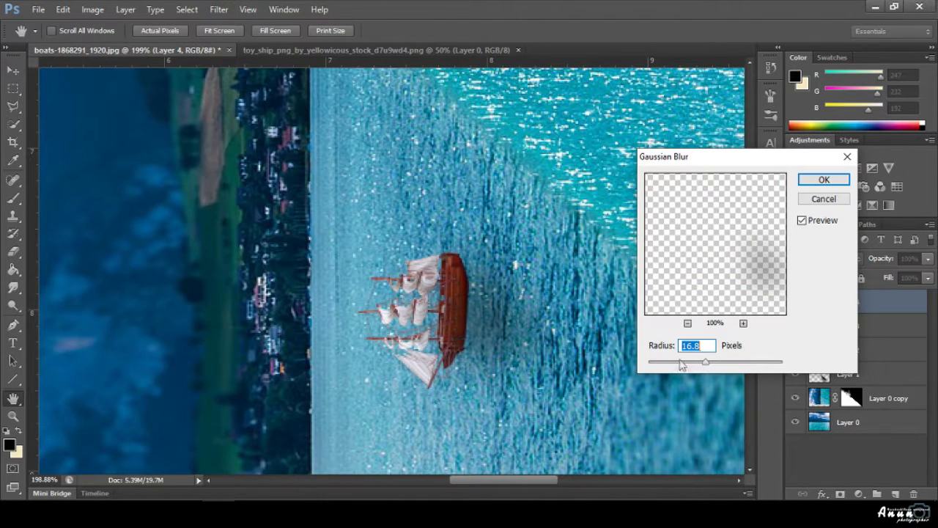
pyautogui.moveTo(684, 362); pyautogui.dragTo(660, 367)
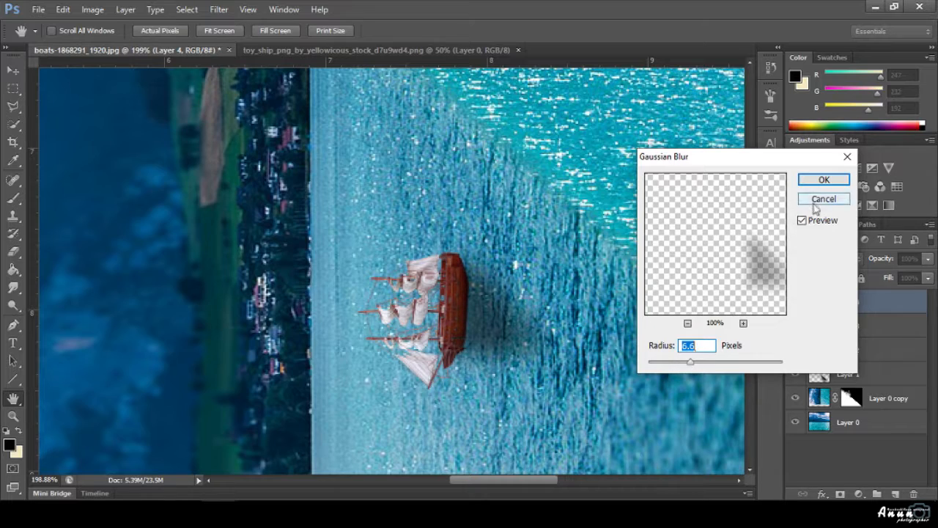
pyautogui.click(824, 180)
pyautogui.click(576, 292)
pyautogui.scroll(-6, 563, 322)
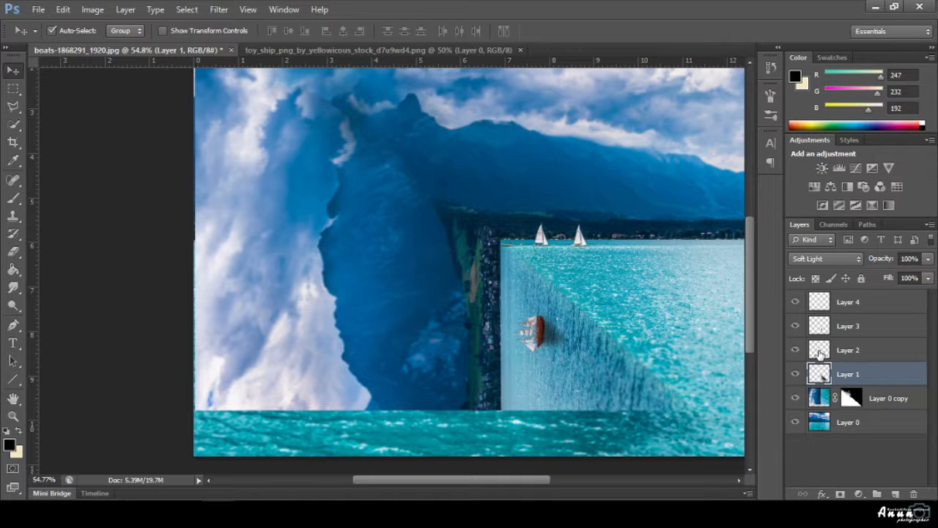
# Add a Brightness/Contrast adjustment clipped to Layer 3 with Brightness -53 and Contrast 34.
pyautogui.click(810, 306)
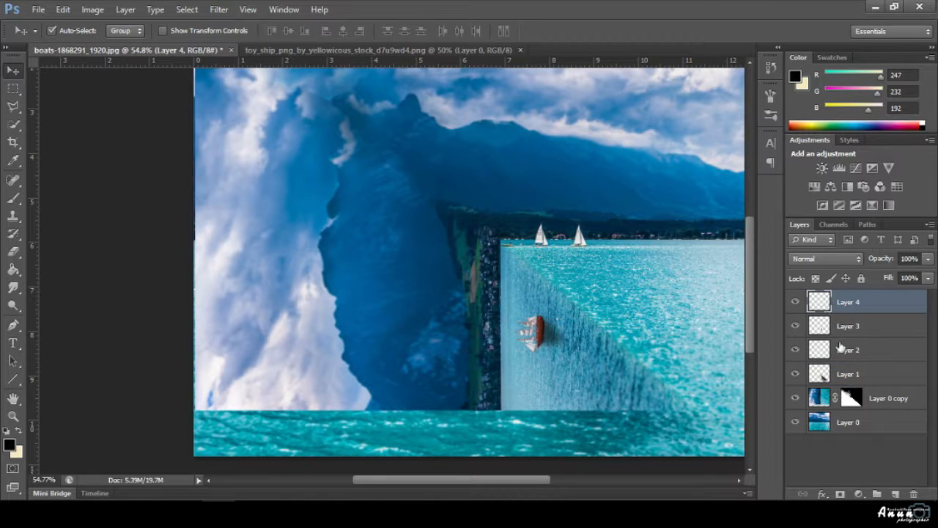
pyautogui.click(823, 323)
pyautogui.click(822, 168)
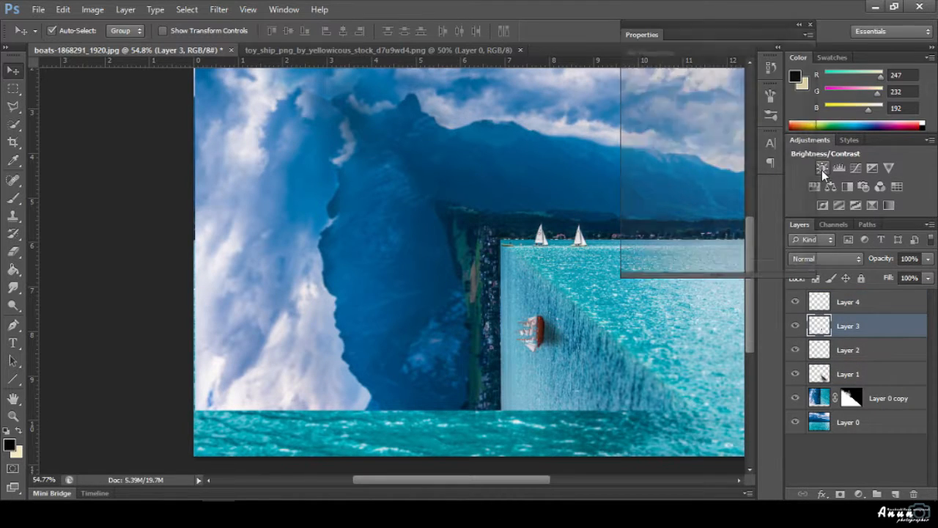
pyautogui.click(710, 266)
pyautogui.click(741, 138)
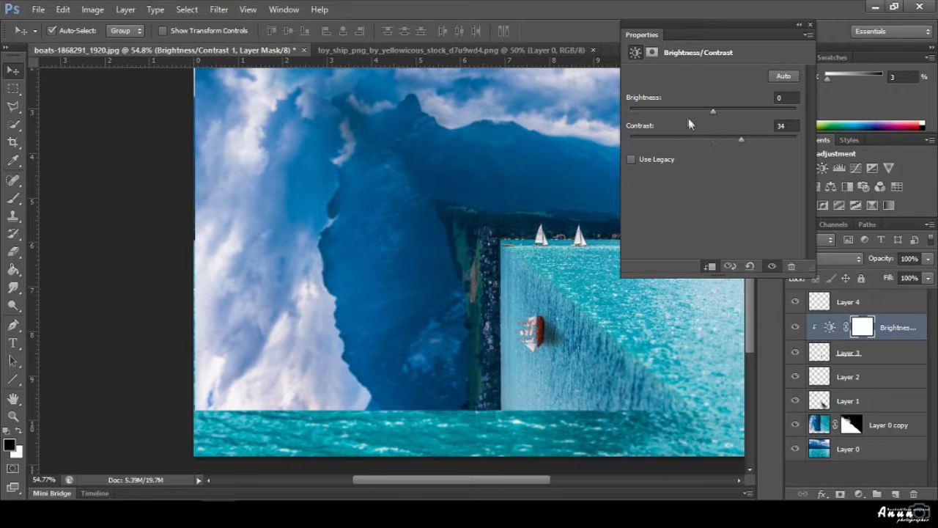
pyautogui.moveTo(688, 118); pyautogui.dragTo(683, 113)
pyautogui.click(809, 26)
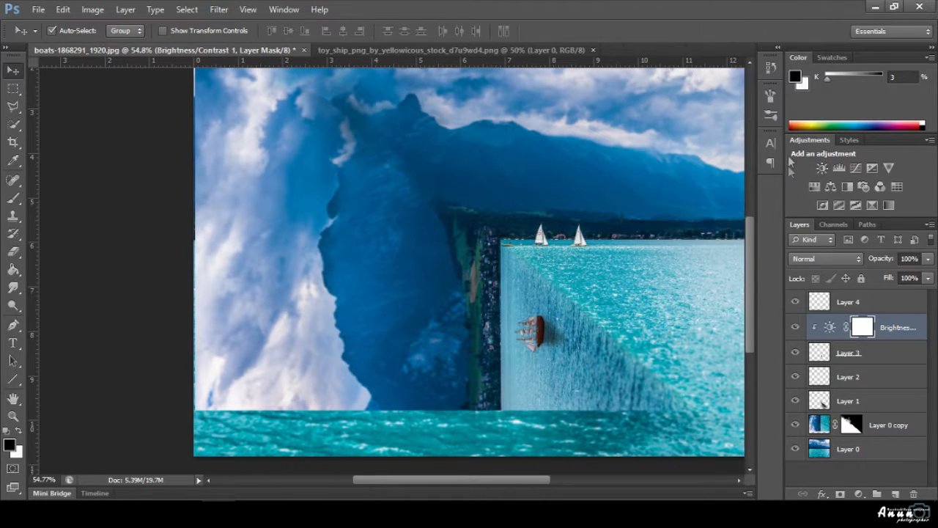
# Invert the adjustment's mask to black and make white the painting colour.
pyautogui.doubleClick(831, 330)
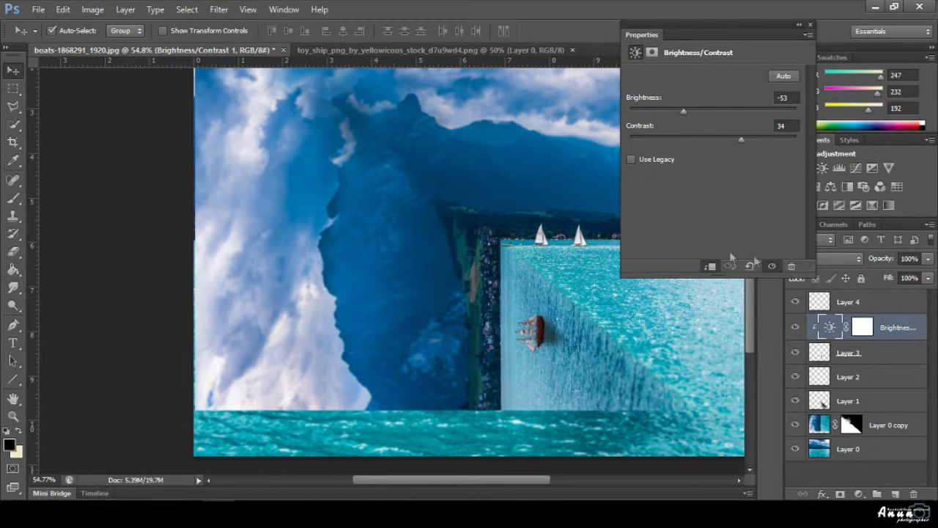
pyautogui.click(651, 52)
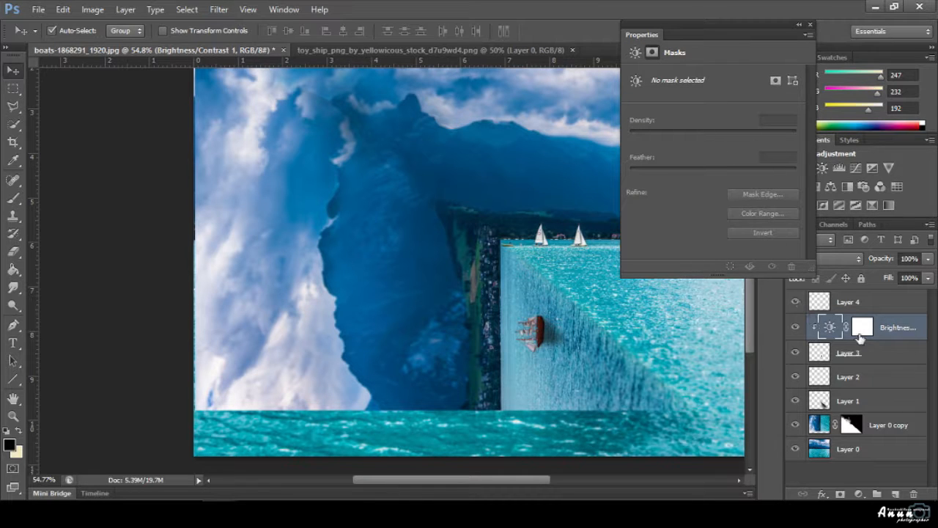
pyautogui.click(861, 335)
pyautogui.click(775, 231)
pyautogui.click(809, 26)
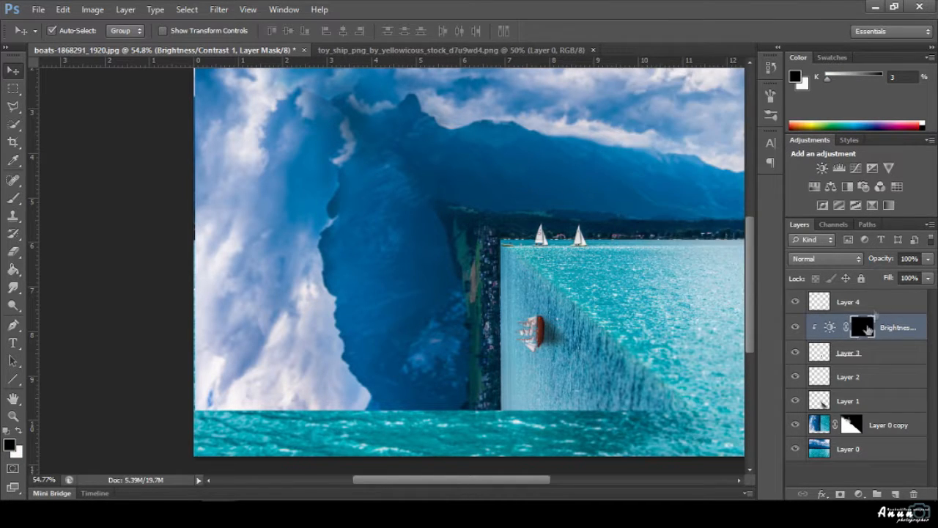
pyautogui.scroll(2, 503, 388)
pyautogui.press('x')
pyautogui.scroll(3, 565, 322)
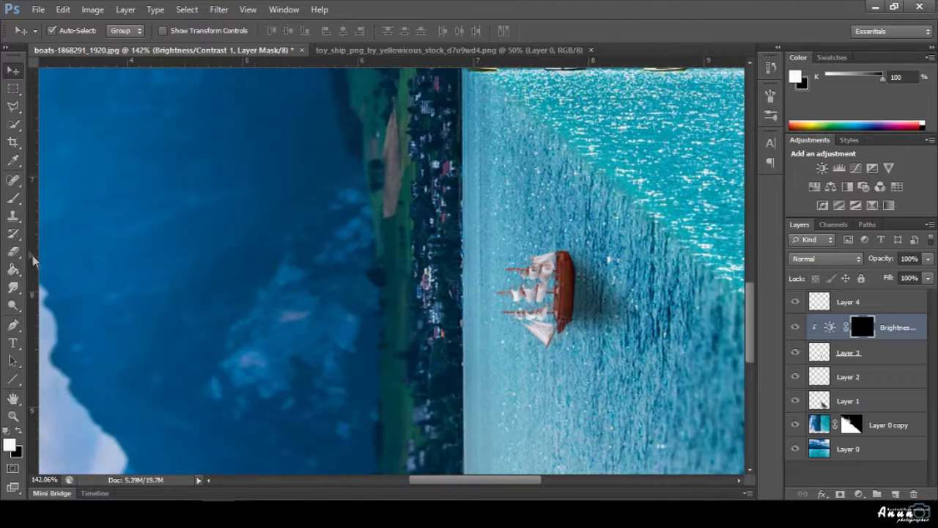
# Brush white down the ship's hull on the adjustment mask, raising brush opacity to 59%.
pyautogui.click(13, 198)
pyautogui.moveTo(569, 266)
pyautogui.mouseDown()
pyautogui.moveTo(561, 286)
pyautogui.moveTo(574, 312)
pyautogui.mouseUp()
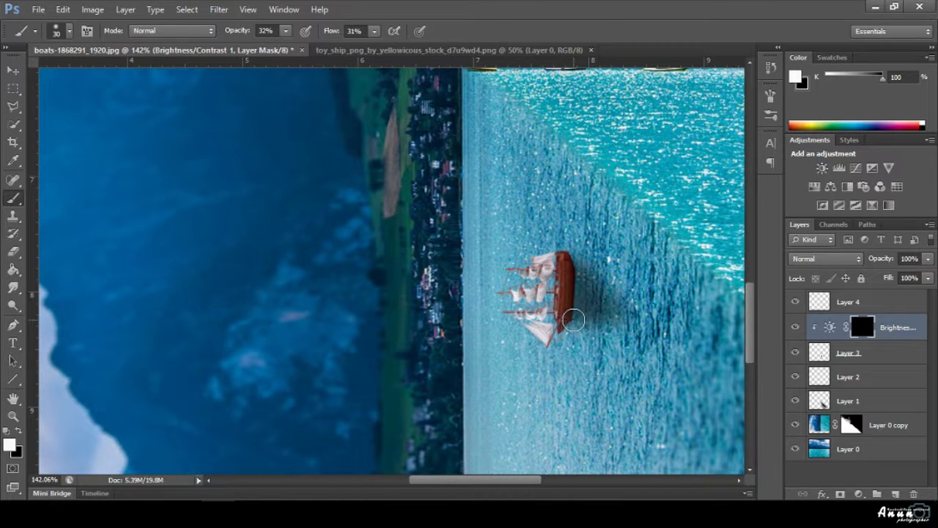
pyautogui.scroll(2, 568, 321)
pyautogui.moveTo(568, 234); pyautogui.dragTo(572, 323)
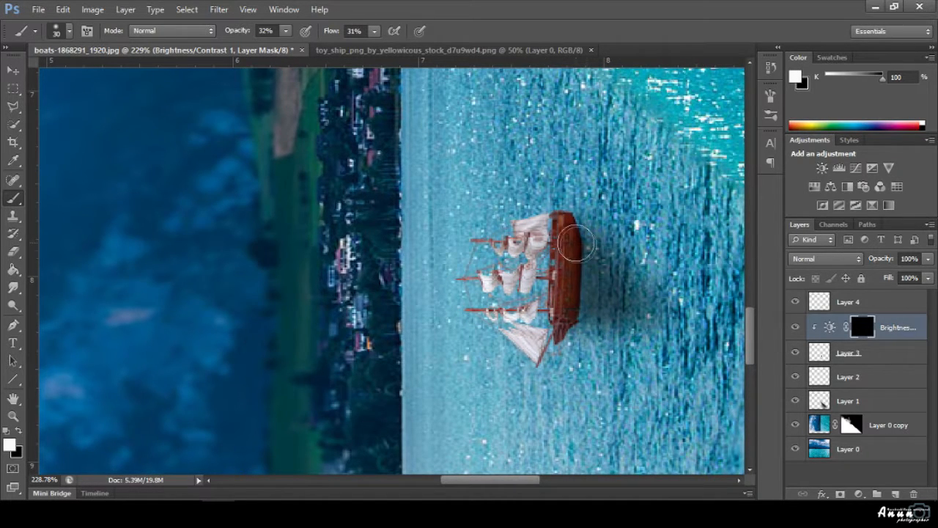
pyautogui.moveTo(579, 244)
pyautogui.mouseDown()
pyautogui.moveTo(565, 287)
pyautogui.moveTo(574, 233)
pyautogui.moveTo(543, 336)
pyautogui.mouseUp()
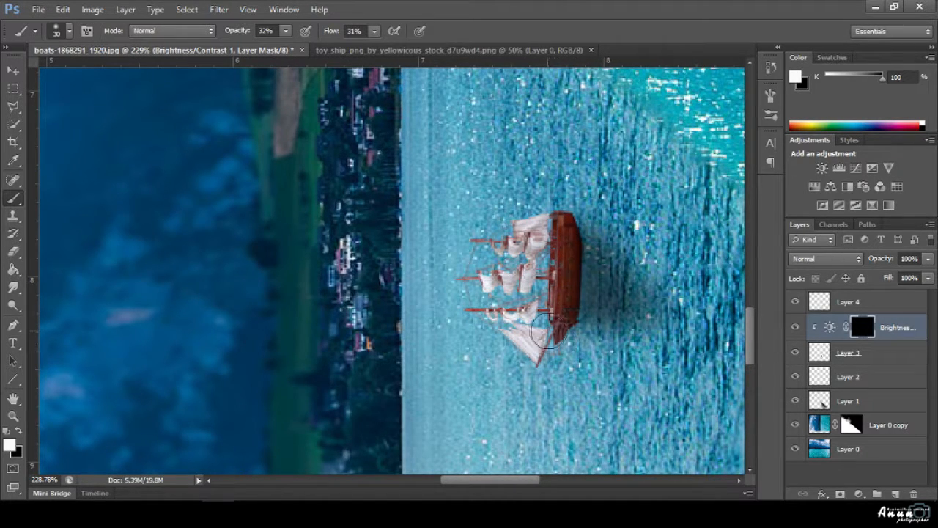
pyautogui.click(286, 31)
pyautogui.click(304, 48)
pyautogui.moveTo(564, 231)
pyautogui.mouseDown()
pyautogui.moveTo(572, 314)
pyautogui.moveTo(578, 232)
pyautogui.moveTo(584, 324)
pyautogui.moveTo(552, 223)
pyautogui.moveTo(511, 333)
pyautogui.moveTo(535, 241)
pyautogui.moveTo(479, 328)
pyautogui.moveTo(506, 313)
pyautogui.moveTo(541, 232)
pyautogui.moveTo(505, 289)
pyautogui.moveTo(534, 278)
pyautogui.moveTo(542, 232)
pyautogui.moveTo(537, 292)
pyautogui.moveTo(548, 228)
pyautogui.moveTo(570, 243)
pyautogui.moveTo(579, 236)
pyautogui.moveTo(577, 327)
pyautogui.moveTo(586, 301)
pyautogui.moveTo(558, 235)
pyautogui.moveTo(555, 314)
pyautogui.mouseUp()
pyautogui.press('x')
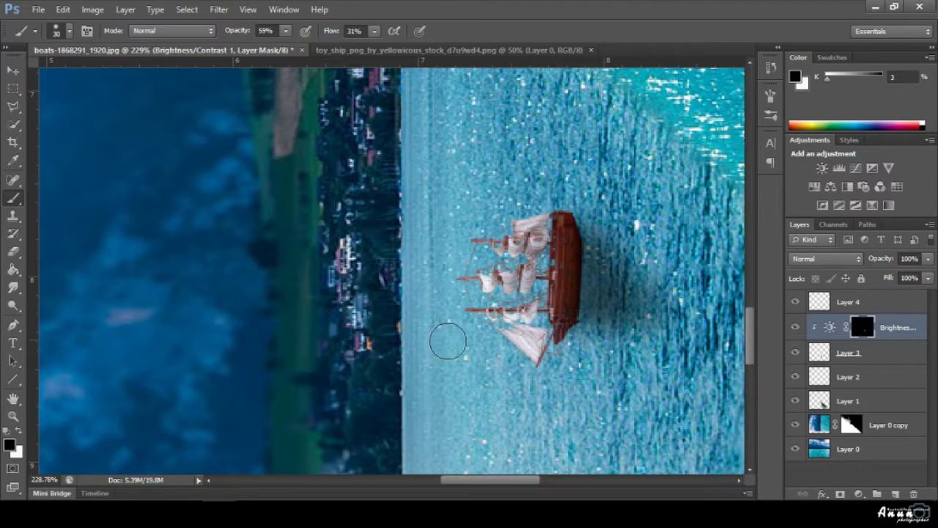
pyautogui.scroll(-18, 448, 341)
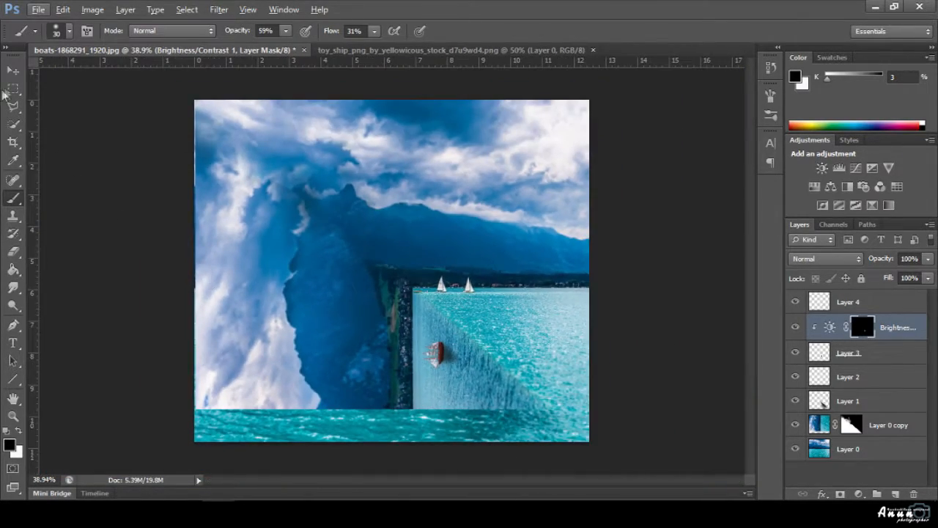
# Toggle Layer 0 copy's visibility to compare, then target its layer mask.
pyautogui.click(12, 69)
pyautogui.scroll(-2, 445, 362)
pyautogui.scroll(4, 450, 355)
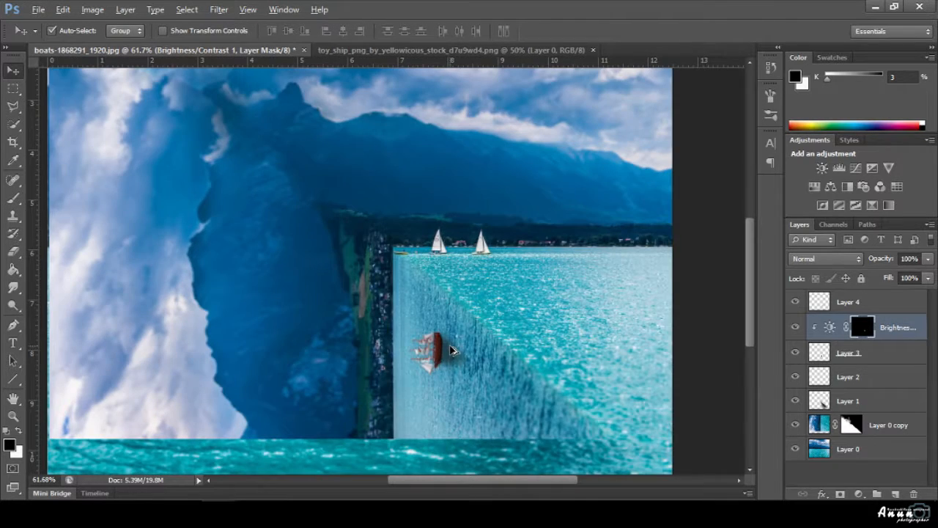
pyautogui.scroll(-3, 452, 350)
pyautogui.click(795, 425)
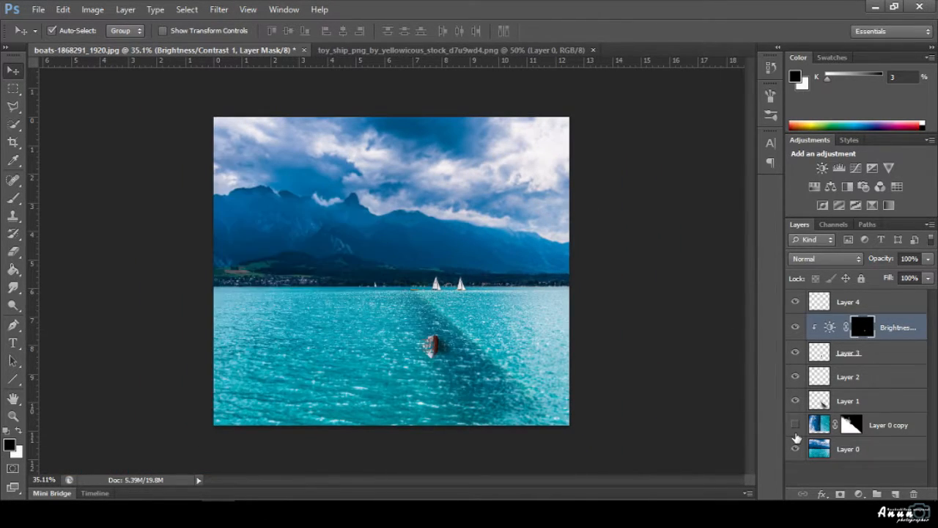
pyautogui.click(795, 424)
pyautogui.click(796, 433)
pyautogui.click(795, 433)
pyautogui.click(796, 432)
pyautogui.click(796, 433)
pyautogui.click(850, 425)
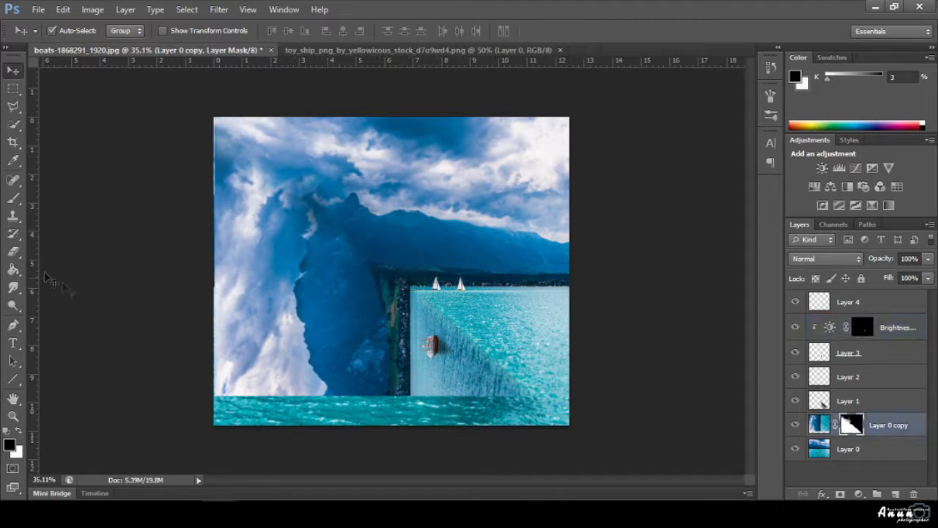
# Paint with a 175 px soft brush along the mountain's left edge to reveal sky and clouds.
pyautogui.click(12, 198)
pyautogui.scroll(1, 388, 276)
pyautogui.scroll(2, 324, 190)
pyautogui.press(']')
pyautogui.press(']')
pyautogui.press(']')
pyautogui.press(']')
pyautogui.press(']')
pyautogui.press(']')
pyautogui.press(']')
pyautogui.press(']')
pyautogui.press(']')
pyautogui.press(']')
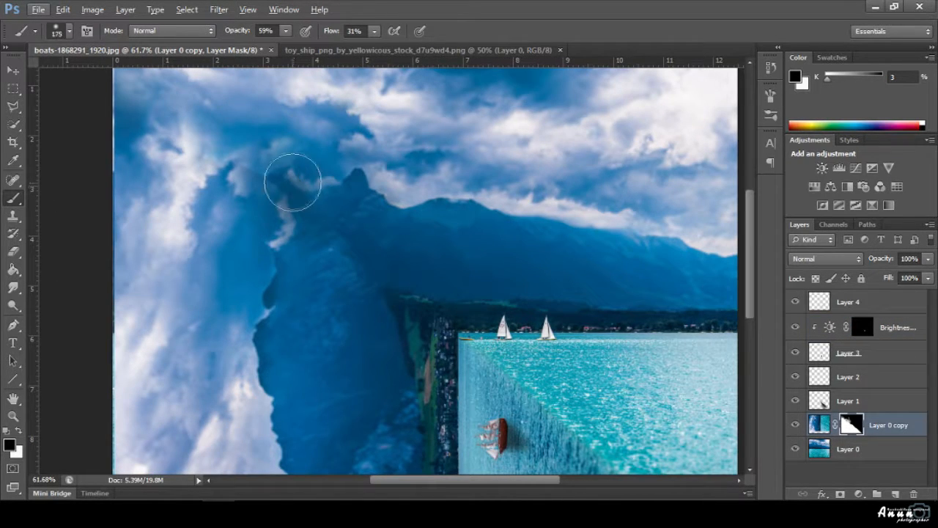
pyautogui.moveTo(272, 173)
pyautogui.mouseDown()
pyautogui.moveTo(264, 172)
pyautogui.moveTo(301, 167)
pyautogui.moveTo(270, 169)
pyautogui.mouseUp()
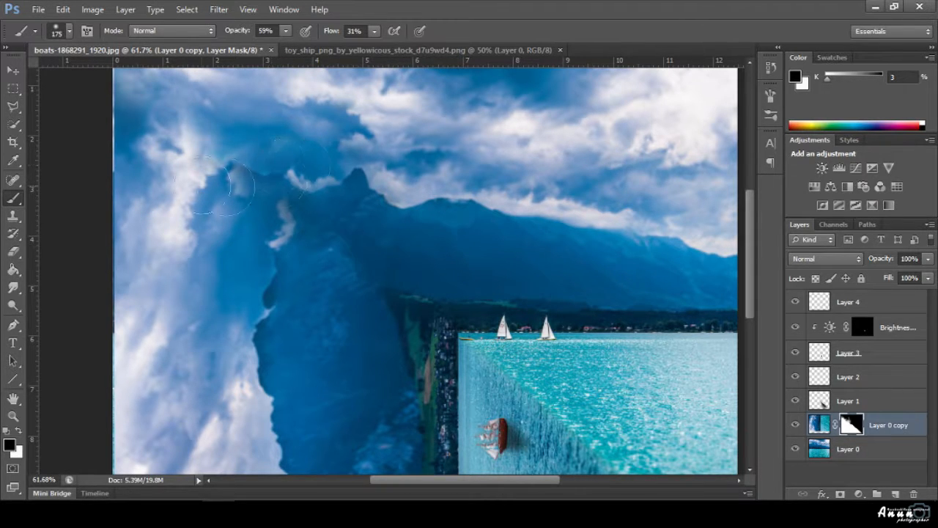
# Sharpen detail along the mountain edge with the Sharpen tool, then select Layer 0.
pyautogui.click(13, 71)
pyautogui.scroll(4, 314, 245)
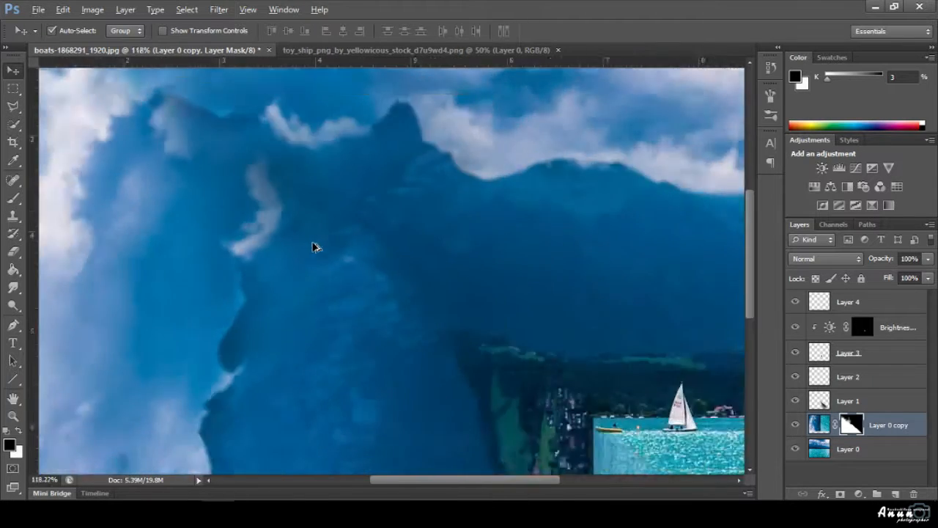
pyautogui.press('s')
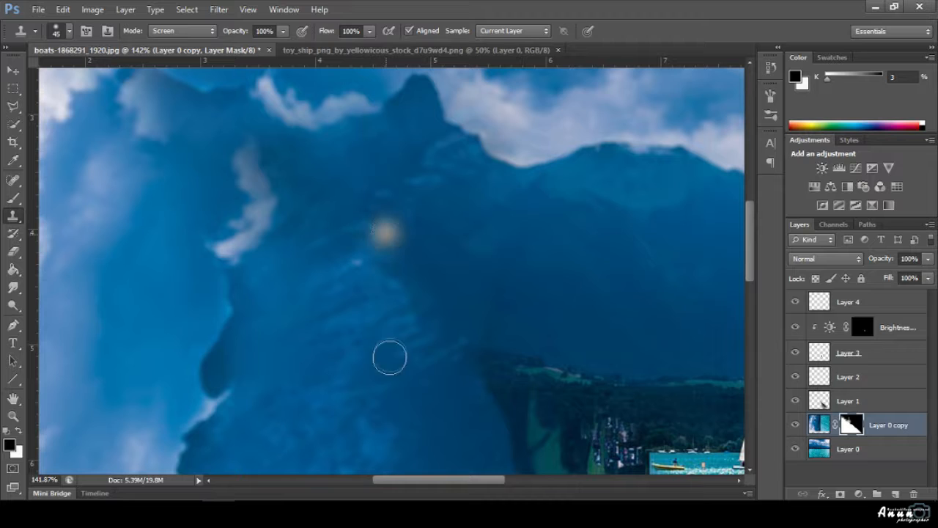
pyautogui.click(14, 288)
pyautogui.click(44, 302)
pyautogui.moveTo(377, 228)
pyautogui.mouseDown()
pyautogui.moveTo(393, 240)
pyautogui.moveTo(370, 232)
pyautogui.moveTo(378, 241)
pyautogui.moveTo(377, 218)
pyautogui.mouseUp()
pyautogui.click(819, 425)
pyautogui.click(848, 448)
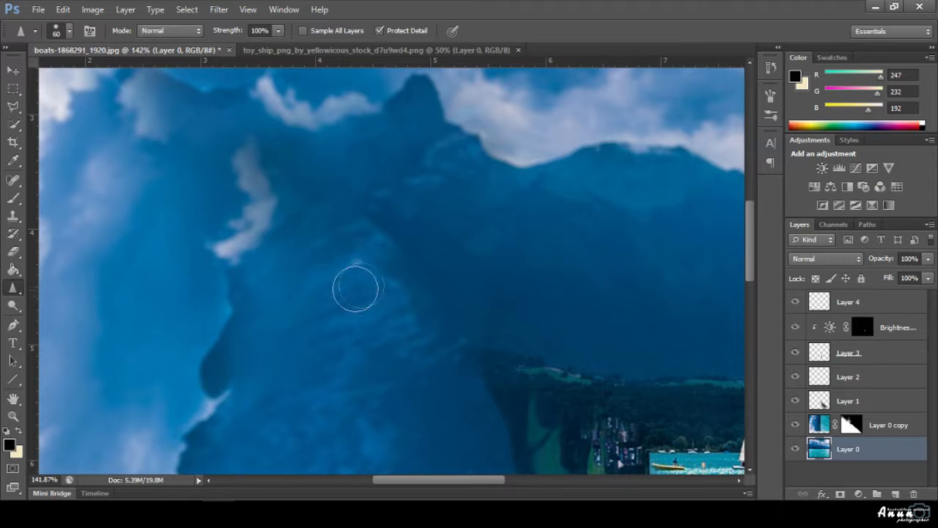
pyautogui.scroll(-3, 168, 367)
pyautogui.scroll(-5, 161, 359)
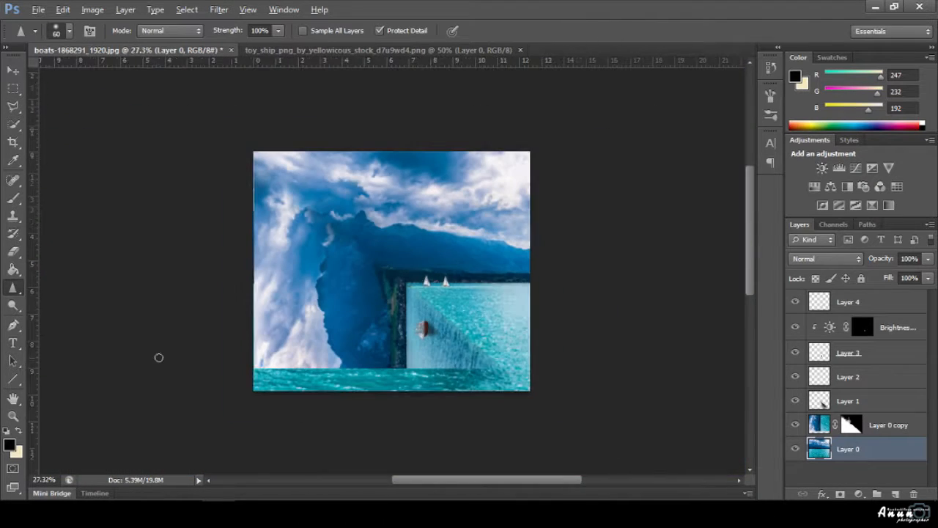
# On a new layer above Layer 4, dab cream light over the left cliff with a 700 px brush.
pyautogui.click(13, 70)
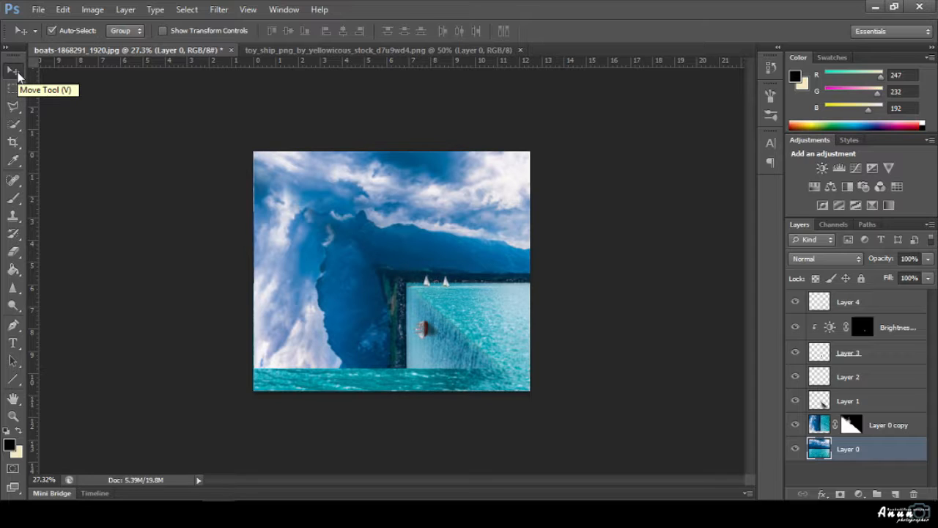
pyautogui.click(925, 308)
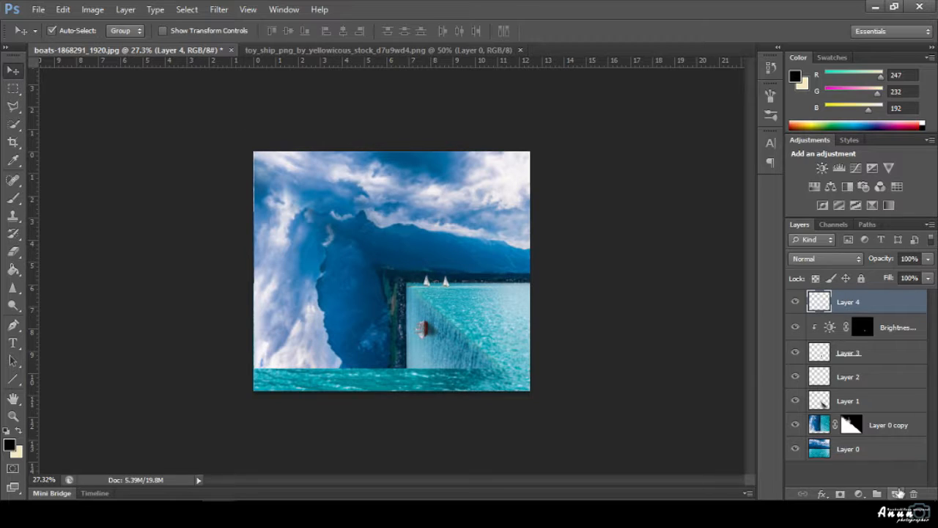
pyautogui.click(898, 493)
pyautogui.click(18, 431)
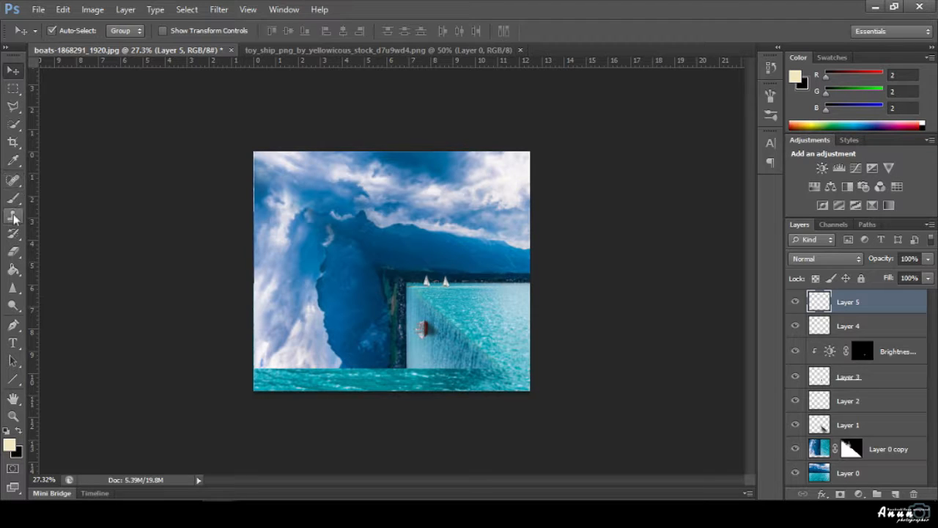
pyautogui.click(12, 197)
pyautogui.press(']')
pyautogui.press(']')
pyautogui.press(']')
pyautogui.press(']')
pyautogui.press(']')
pyautogui.press(']')
pyautogui.press(']')
pyautogui.press(']')
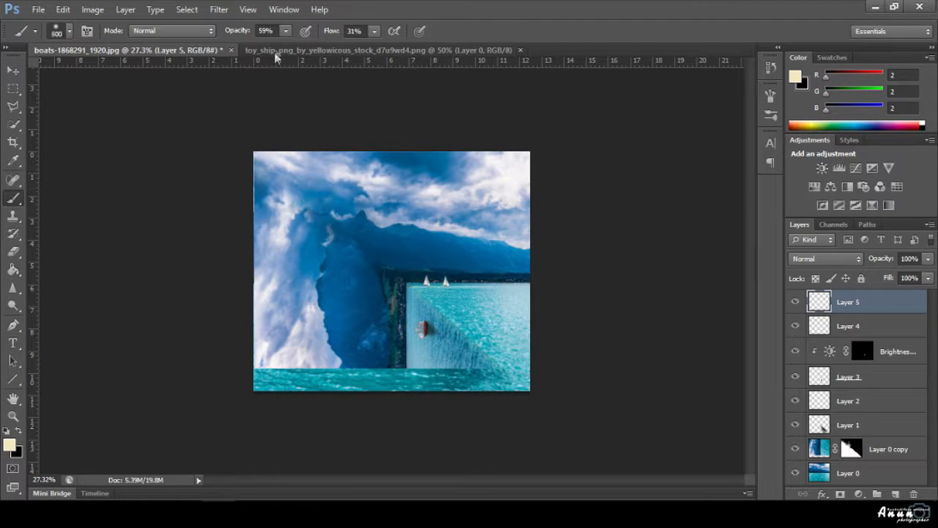
pyautogui.click(286, 32)
pyautogui.click(315, 46)
pyautogui.click(374, 31)
pyautogui.moveTo(374, 47); pyautogui.dragTo(431, 48)
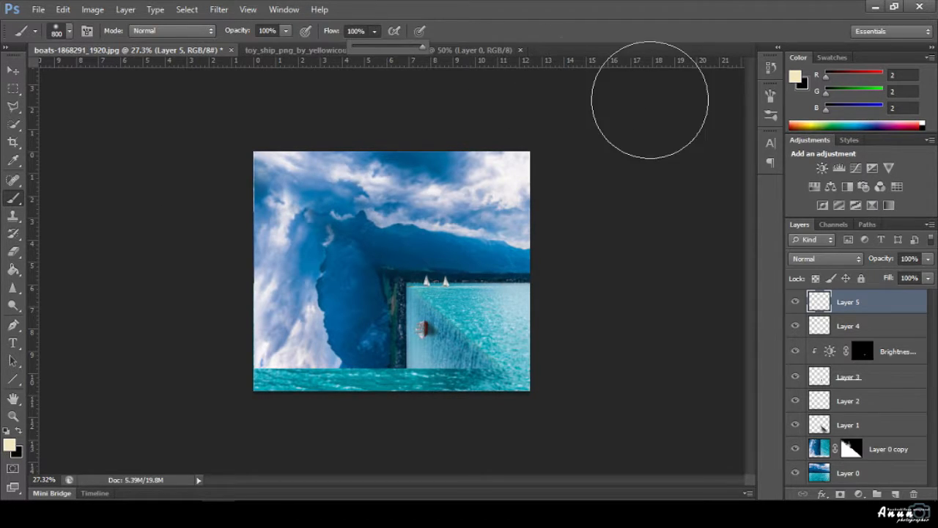
pyautogui.click(645, 101)
pyautogui.press(']')
pyautogui.press(']')
pyautogui.press(']')
pyautogui.press('[')
pyautogui.press('[')
pyautogui.press('[')
pyautogui.press('[')
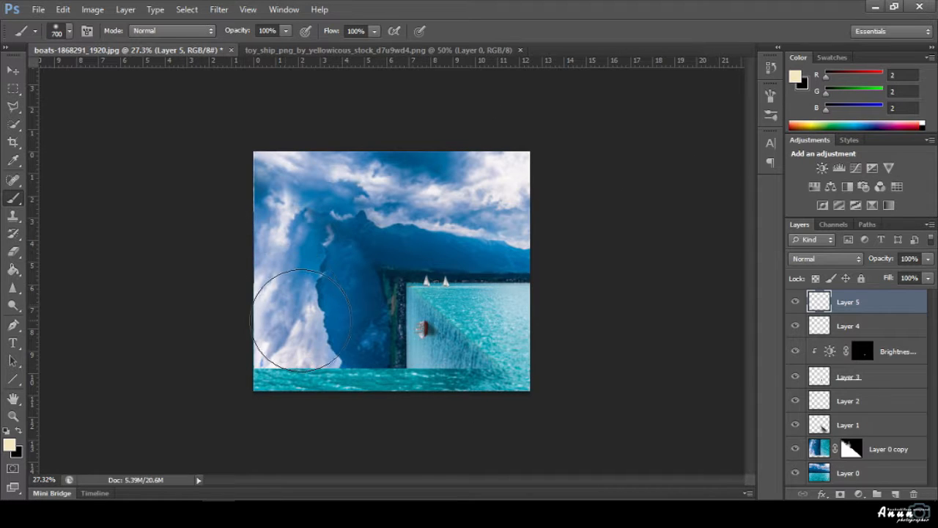
pyautogui.click(304, 320)
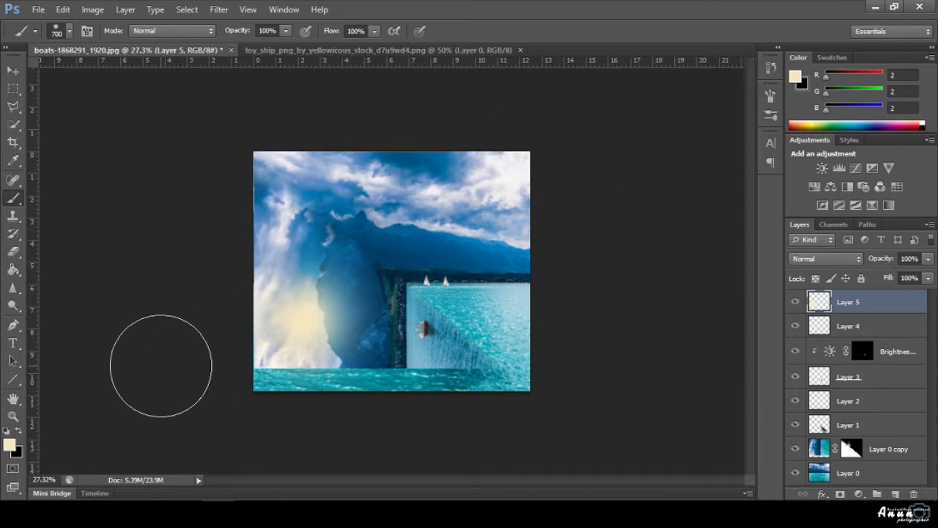
# On another new layer, paint a soft warm-yellow blob over the cliff.
pyautogui.click(896, 494)
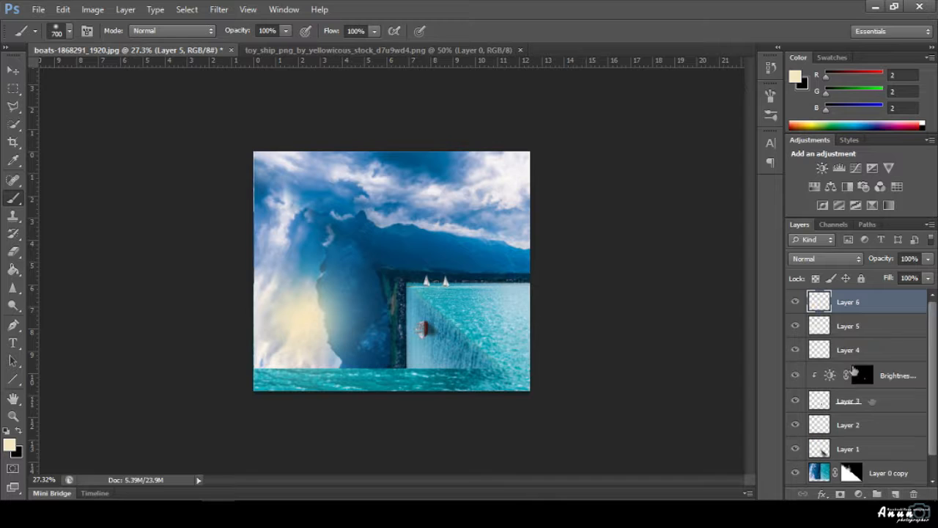
pyautogui.click(10, 445)
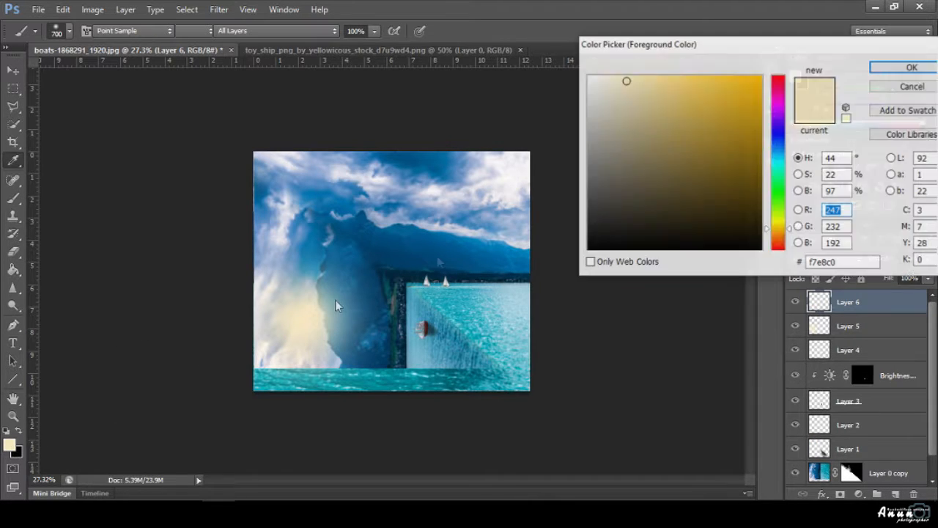
pyautogui.click(660, 79)
pyautogui.click(909, 65)
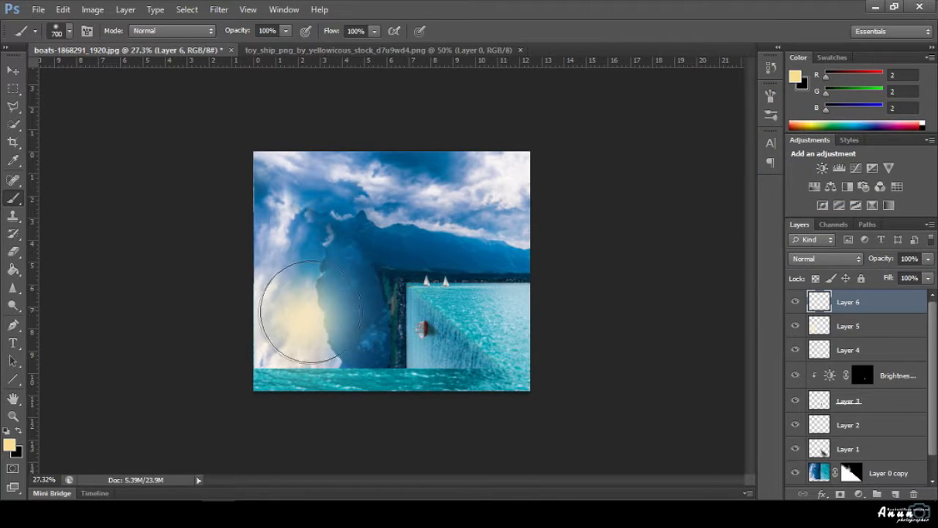
pyautogui.click(301, 316)
# Move Layer 5 above Layer 6, lower both glow layers' opacity, and merge them.
pyautogui.press('v')
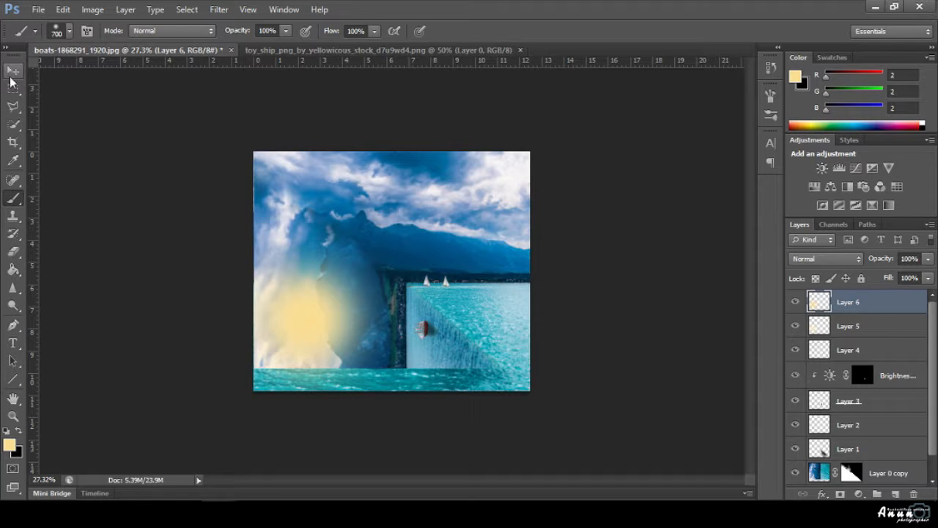
pyautogui.moveTo(820, 326); pyautogui.dragTo(826, 296)
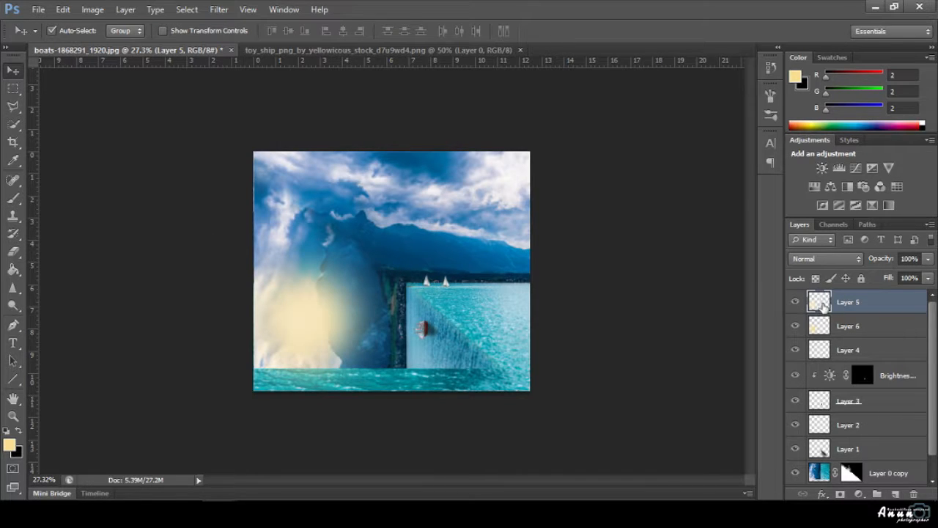
pyautogui.click(928, 260)
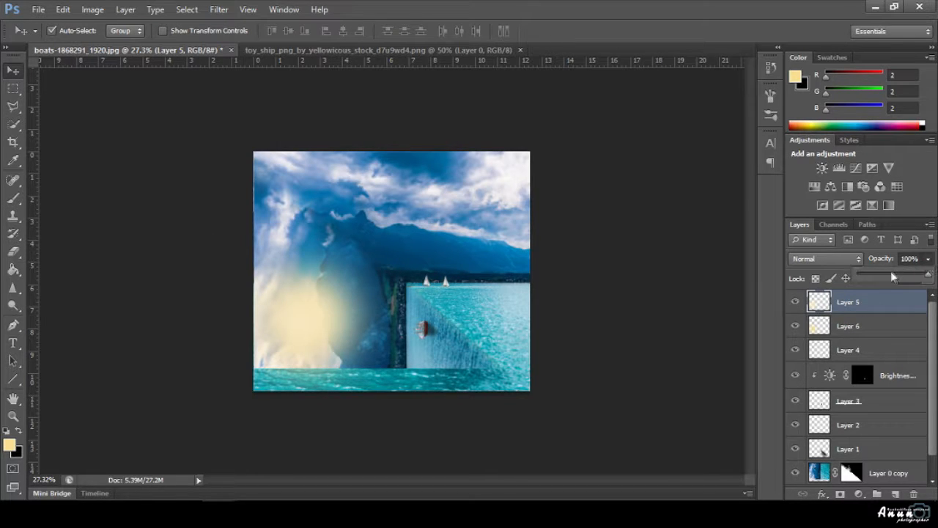
pyautogui.moveTo(894, 276)
pyautogui.mouseDown()
pyautogui.moveTo(916, 276)
pyautogui.moveTo(870, 277)
pyautogui.moveTo(879, 277)
pyautogui.mouseUp()
pyautogui.click(885, 325)
pyautogui.click(928, 259)
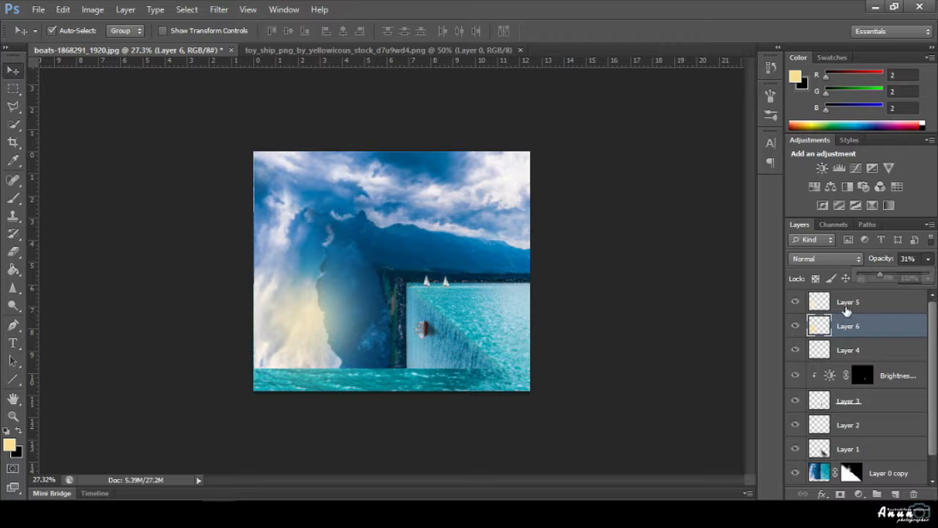
pyautogui.keyDown('ctrl'); pyautogui.click(856, 313); pyautogui.keyUp('ctrl')
pyautogui.rightClick(852, 315)
pyautogui.click(802, 335)
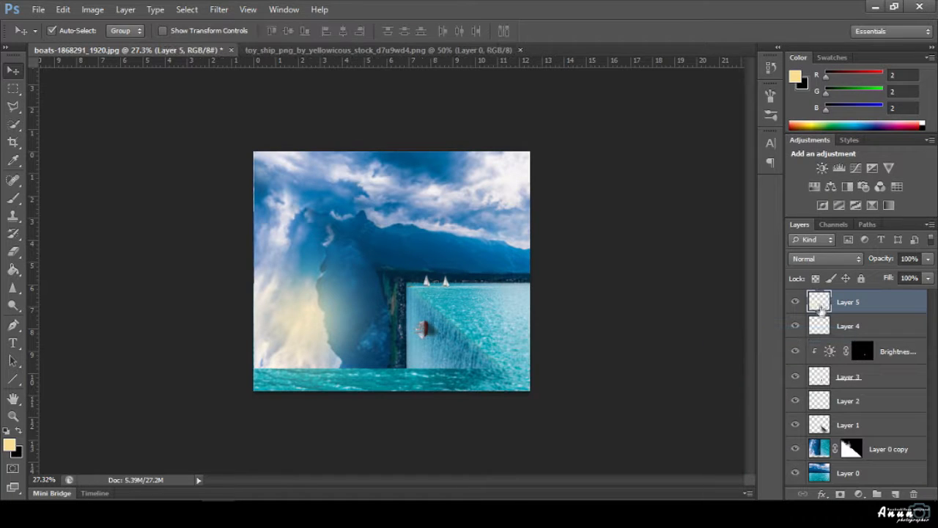
# Scale the merged glow to about 172% × 188% and shift it up-left over the sky.
pyautogui.hotkey('ctrl', 't')
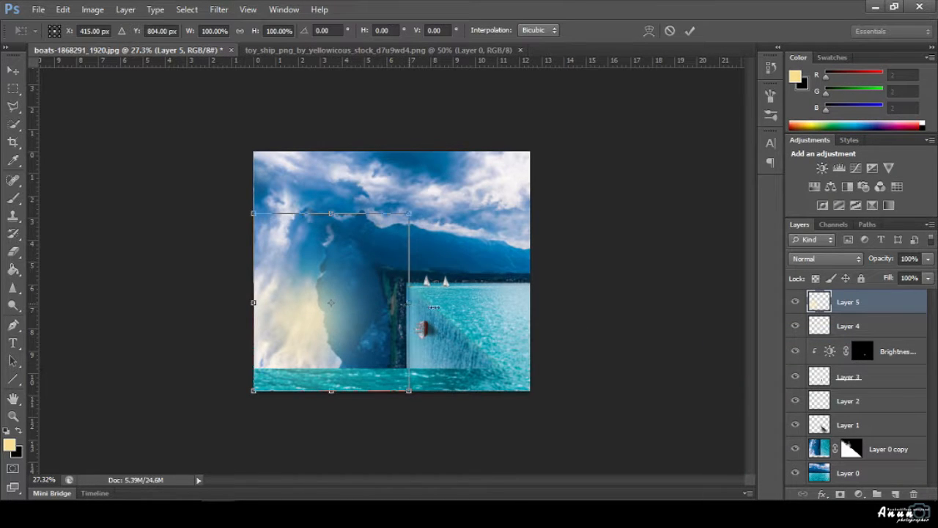
pyautogui.moveTo(433, 307); pyautogui.dragTo(521, 302)
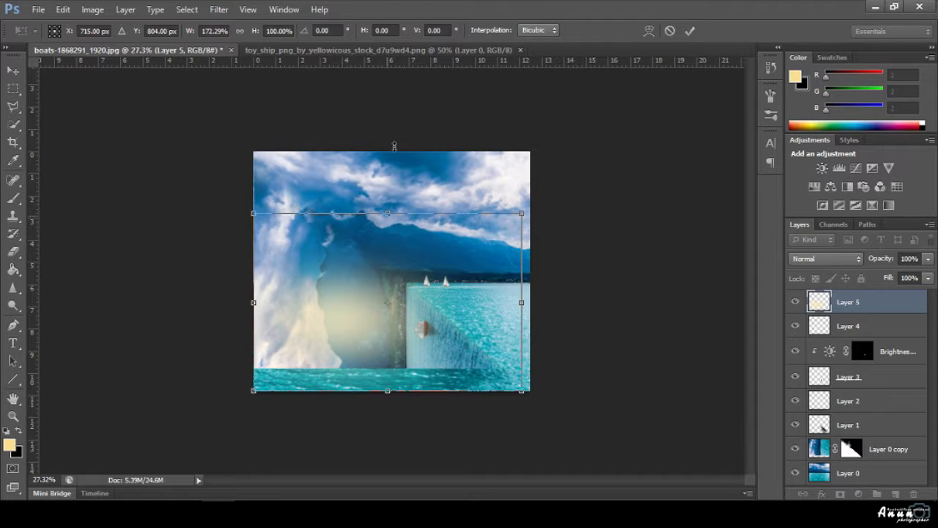
pyautogui.moveTo(394, 146); pyautogui.dragTo(438, 61)
pyautogui.moveTo(444, 254); pyautogui.dragTo(437, 191)
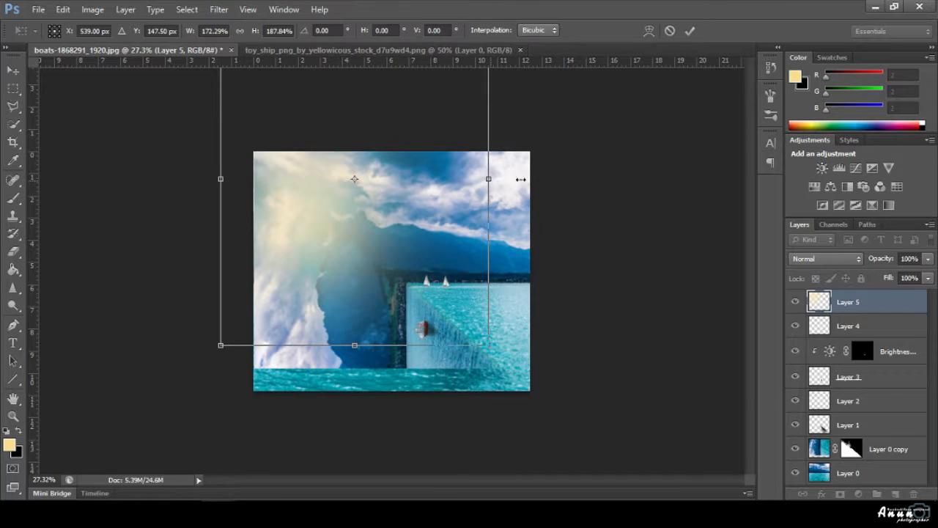
pyautogui.moveTo(521, 179); pyautogui.dragTo(520, 179)
pyautogui.click(689, 31)
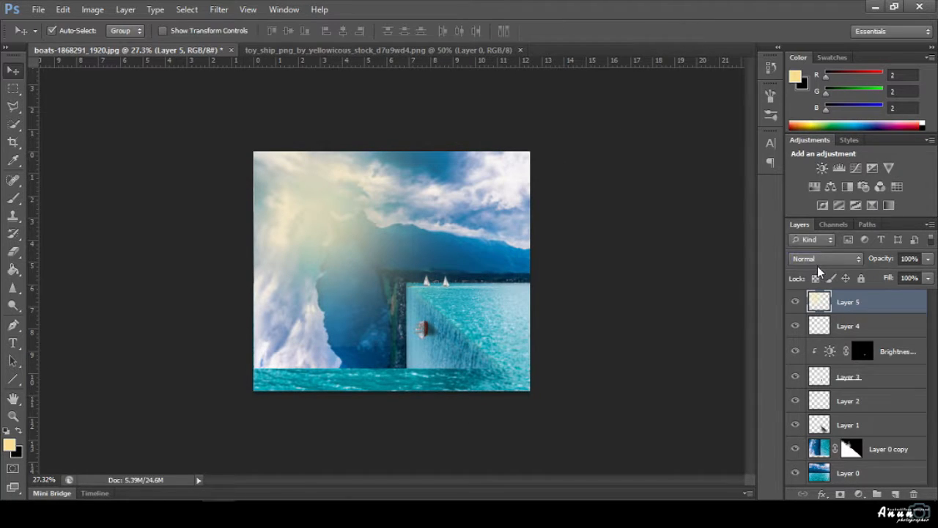
# Set Layer 5's glow to Screen blend mode at 91% opacity, then select Layer 0 copy.
pyautogui.click(819, 261)
pyautogui.click(816, 115)
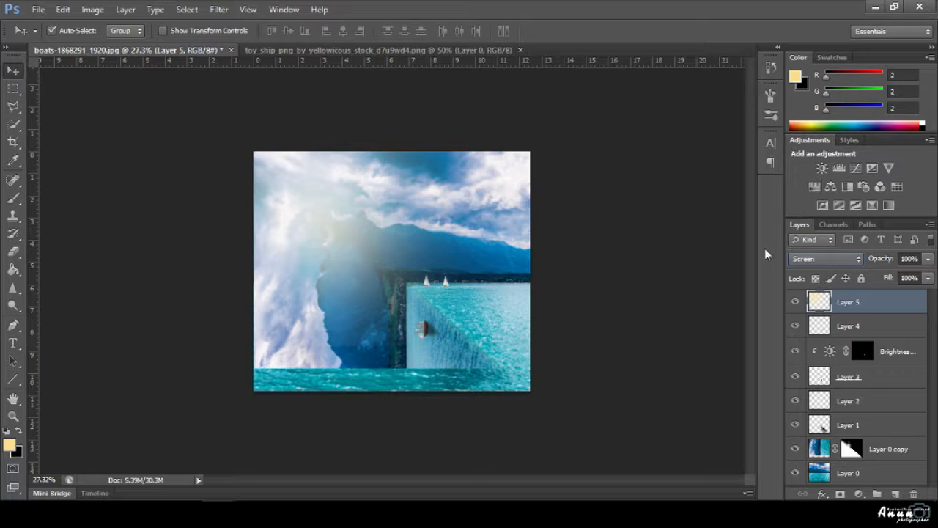
pyautogui.scroll(-4, 824, 259)
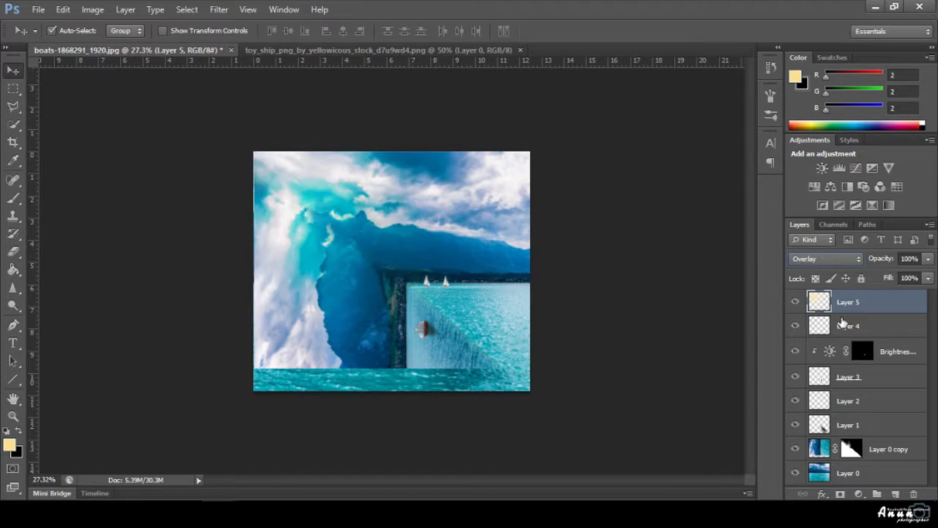
pyautogui.press('Down')
pyautogui.press('Down')
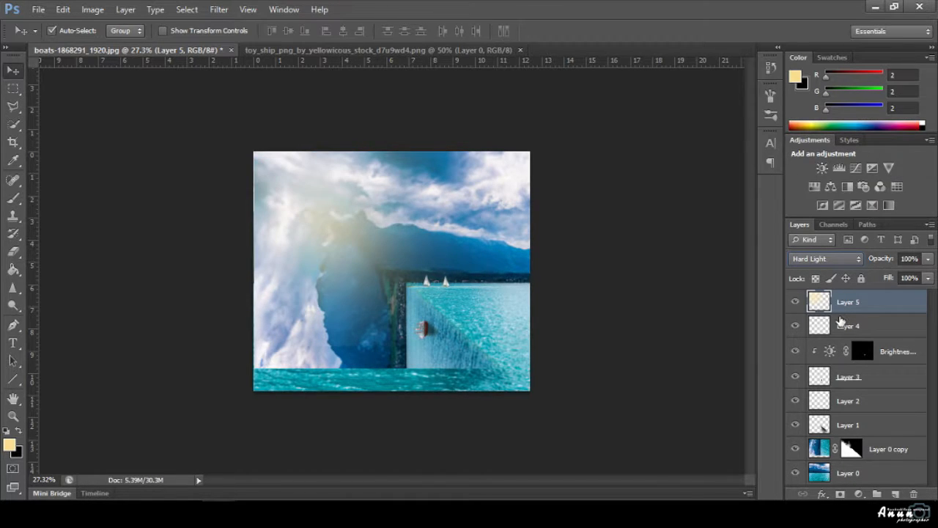
pyautogui.press('Down')
pyautogui.press('Down')
pyautogui.click(825, 259)
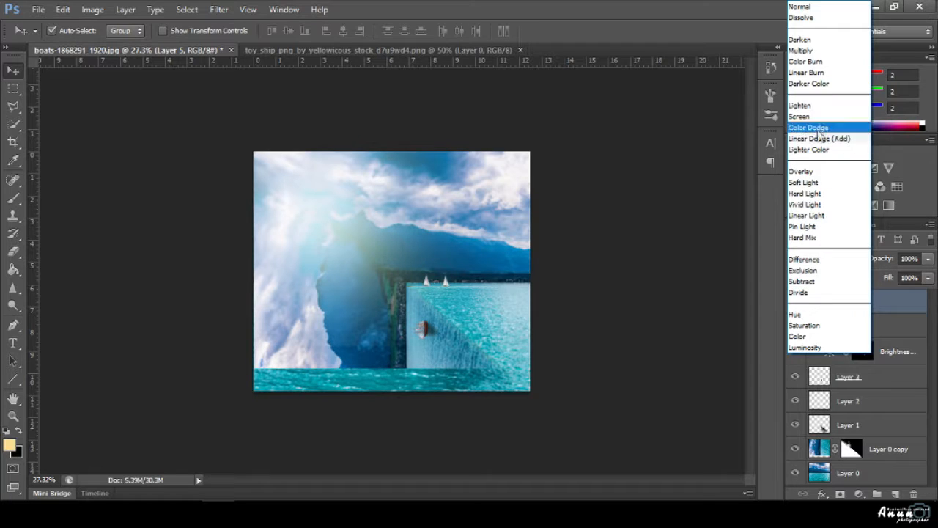
pyautogui.click(801, 115)
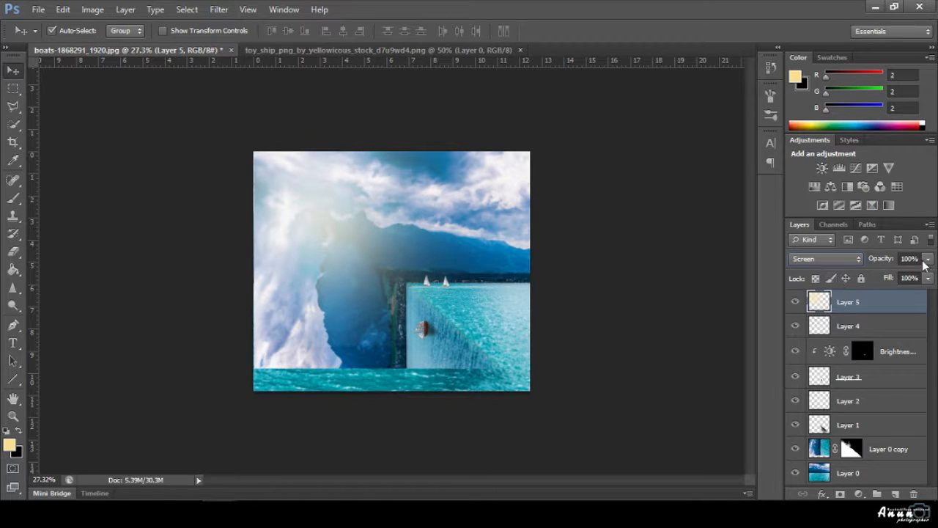
pyautogui.moveTo(924, 263)
pyautogui.mouseDown()
pyautogui.moveTo(914, 274)
pyautogui.moveTo(924, 275)
pyautogui.mouseUp()
pyautogui.click(670, 342)
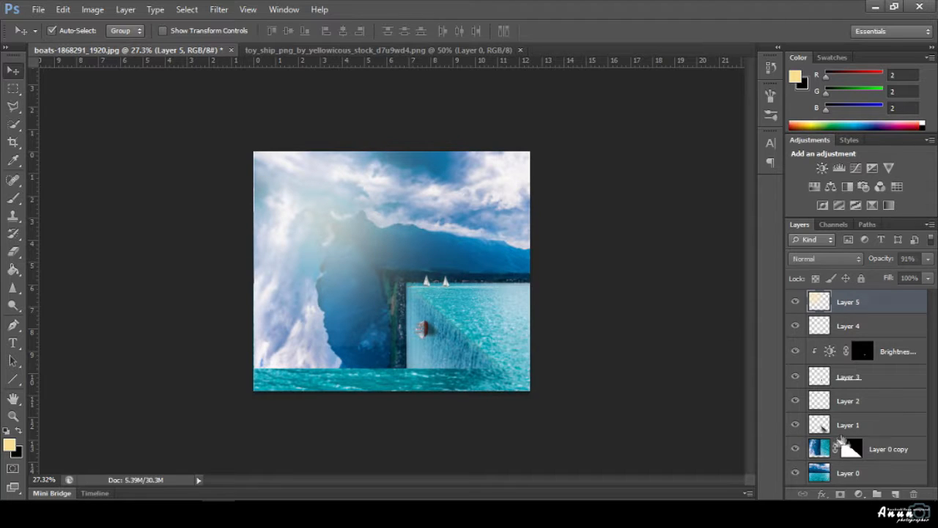
pyautogui.click(820, 448)
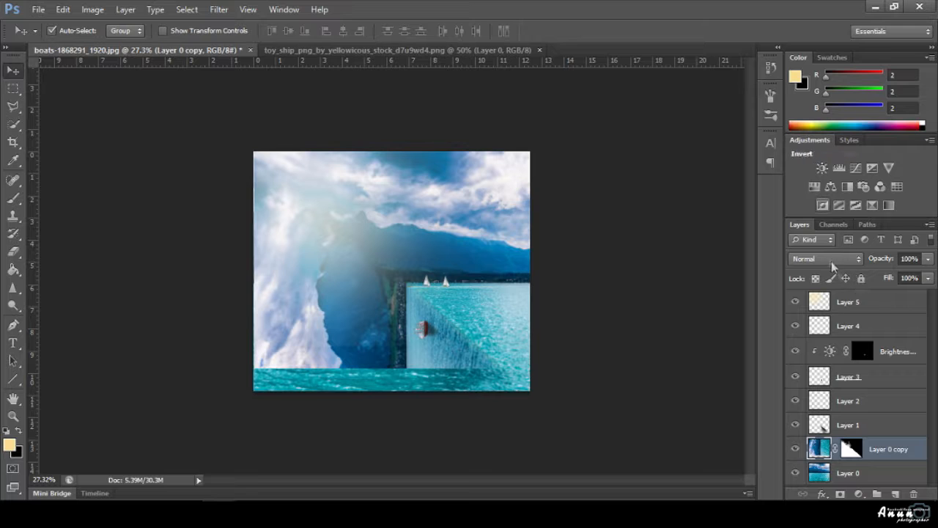
# Above Layer 5, add Hue/Saturation: Master Hue +3, Sat -8, Light -6; Blues Hue -2, Sat +2.
pyautogui.click(848, 301)
pyautogui.click(770, 116)
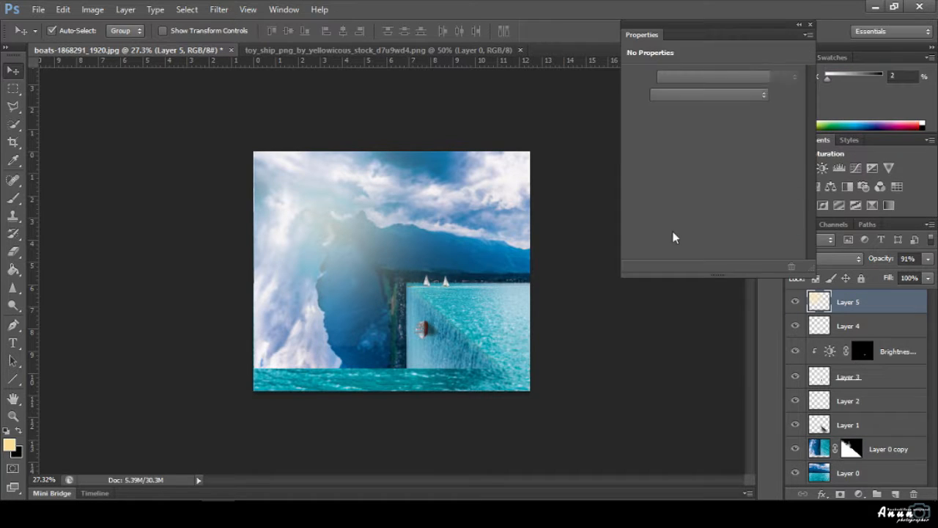
pyautogui.moveTo(711, 128)
pyautogui.mouseDown()
pyautogui.moveTo(721, 128)
pyautogui.moveTo(699, 126)
pyautogui.moveTo(724, 127)
pyautogui.moveTo(715, 128)
pyautogui.mouseUp()
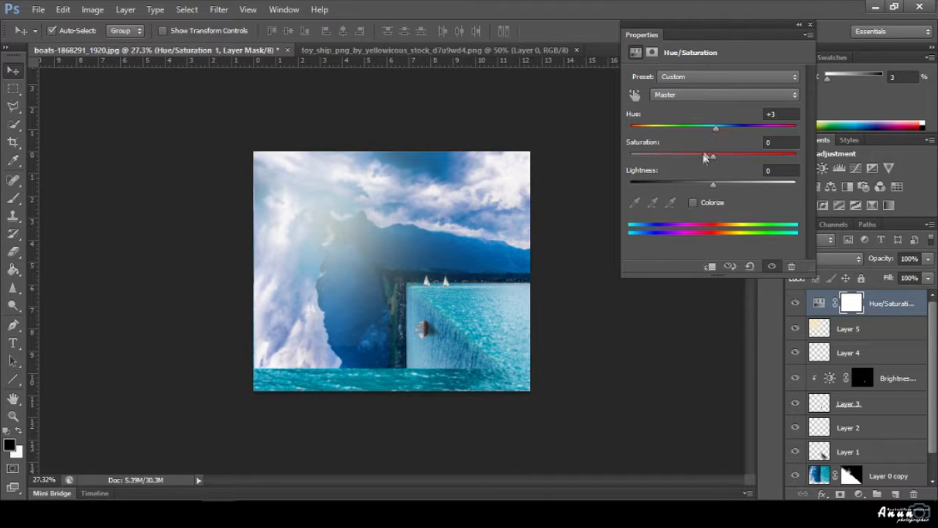
pyautogui.moveTo(697, 184); pyautogui.dragTo(706, 155)
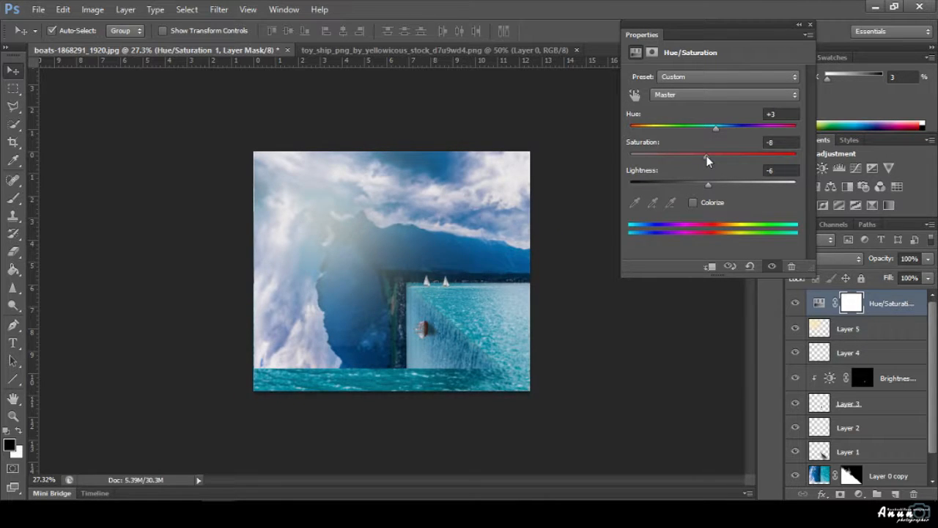
pyautogui.click(709, 98)
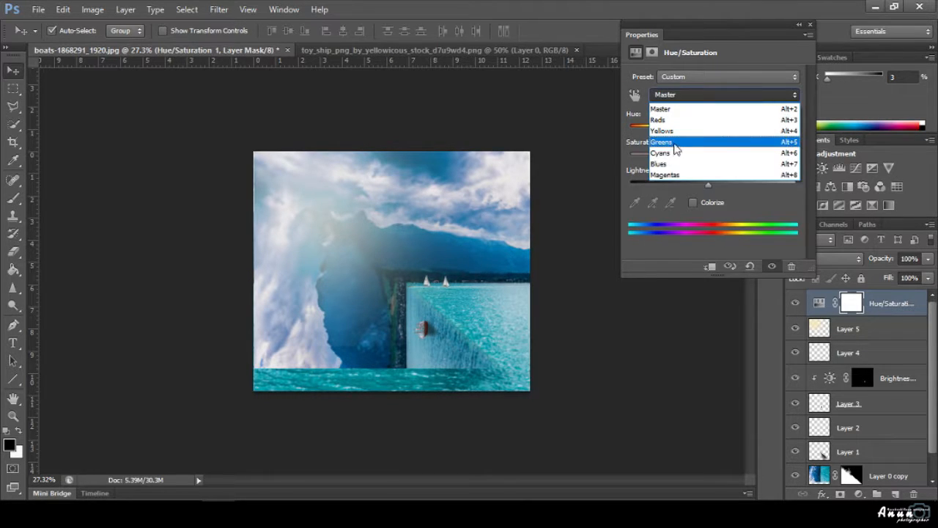
pyautogui.click(663, 163)
pyautogui.moveTo(713, 127); pyautogui.dragTo(716, 166)
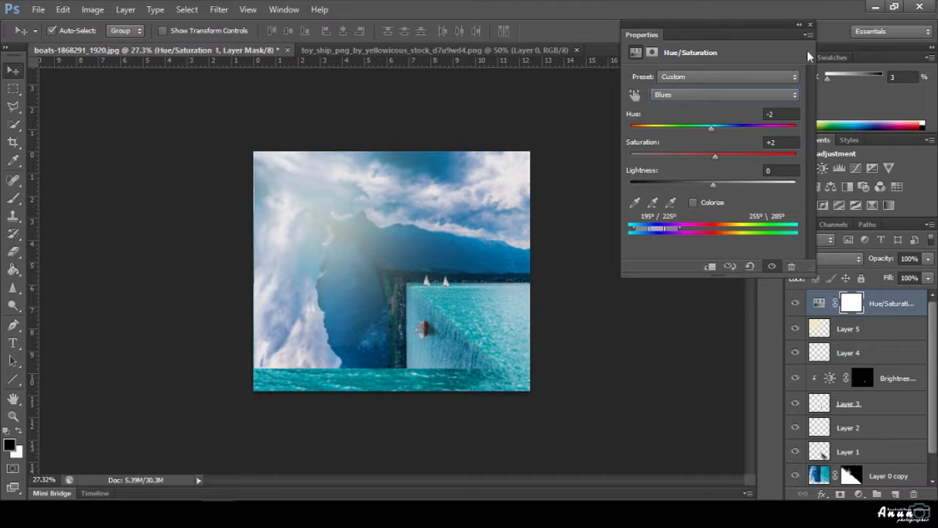
# Add a Brightness/Contrast adjustment and raise its contrast to 74.
pyautogui.click(809, 25)
pyautogui.click(822, 168)
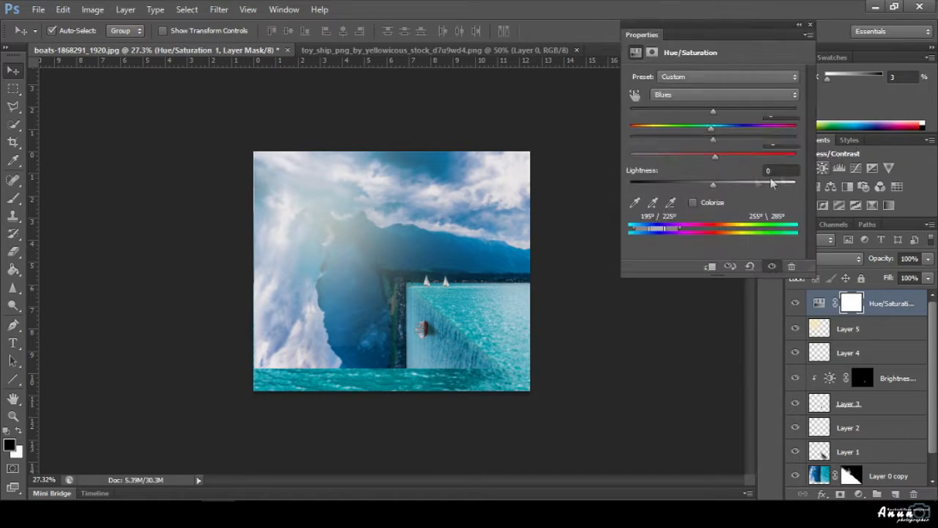
pyautogui.moveTo(738, 139); pyautogui.dragTo(773, 144)
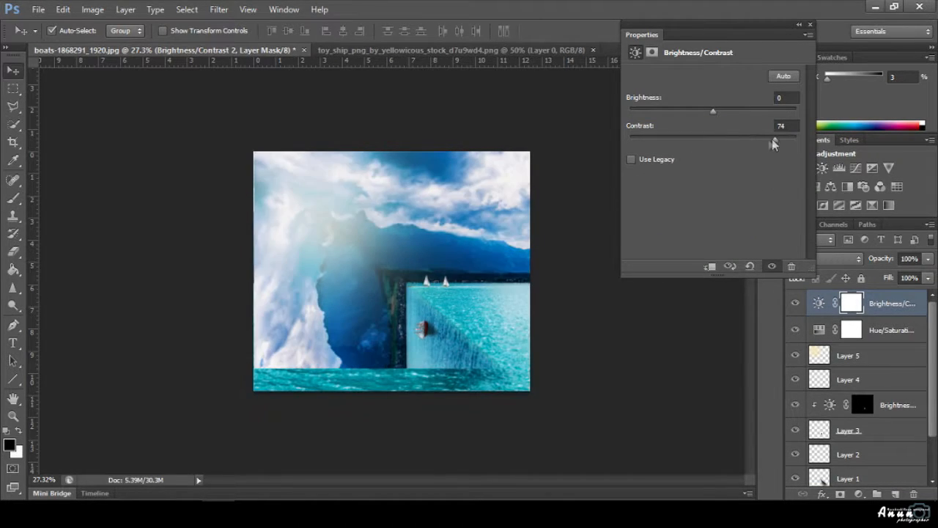
# Set Brightness -22 and Contrast 39, and move Layer 5's glow above both adjustments.
pyautogui.moveTo(714, 110); pyautogui.dragTo(688, 116)
pyautogui.click(700, 113)
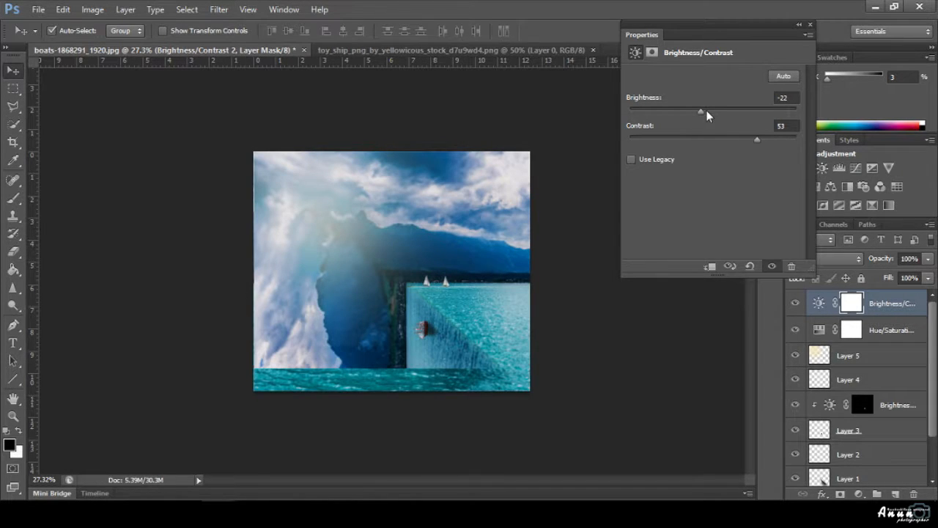
pyautogui.moveTo(819, 357); pyautogui.dragTo(817, 294)
pyautogui.click(794, 304)
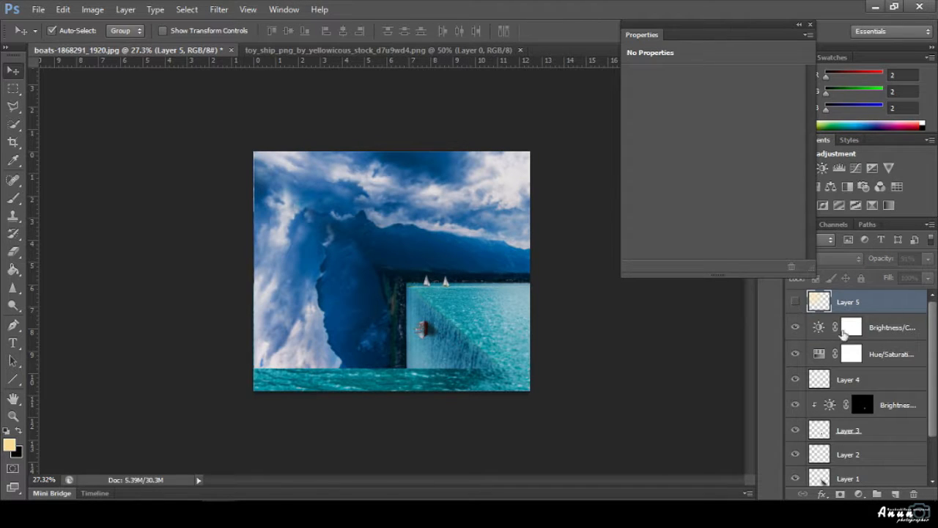
pyautogui.click(818, 334)
pyautogui.moveTo(692, 111); pyautogui.dragTo(701, 110)
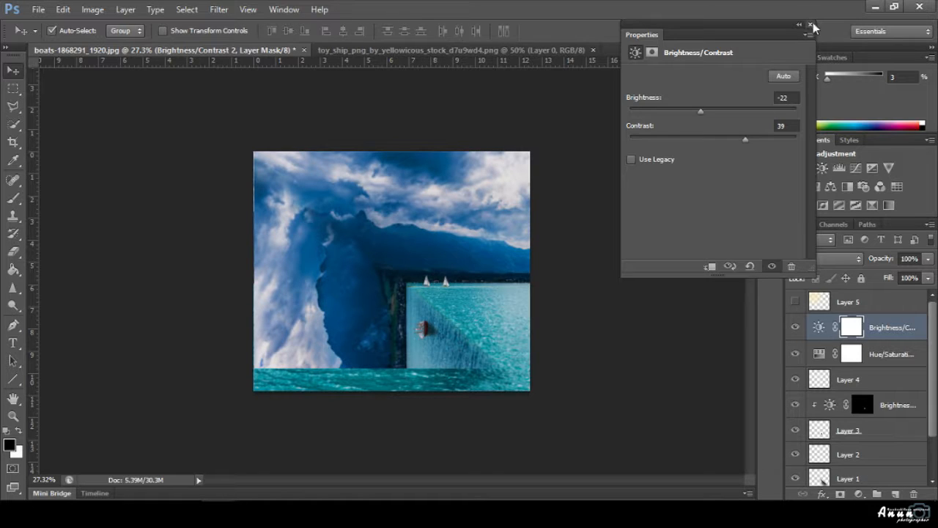
pyautogui.click(811, 25)
pyautogui.click(795, 301)
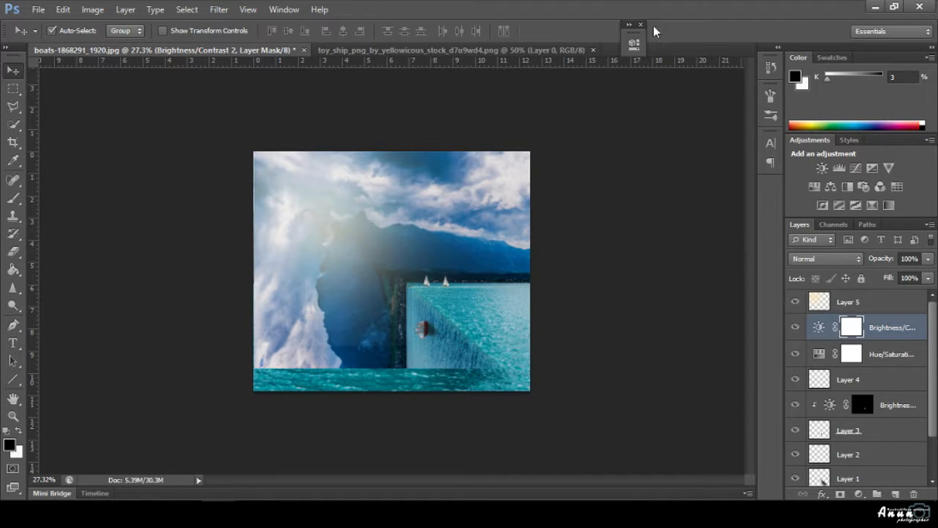
pyautogui.scroll(-1, 650, 395)
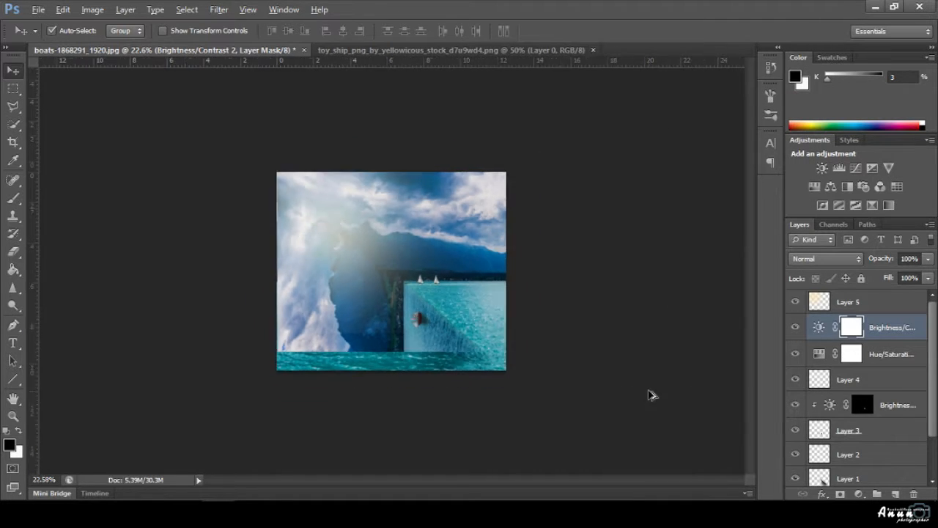
pyautogui.scroll(3, 345, 396)
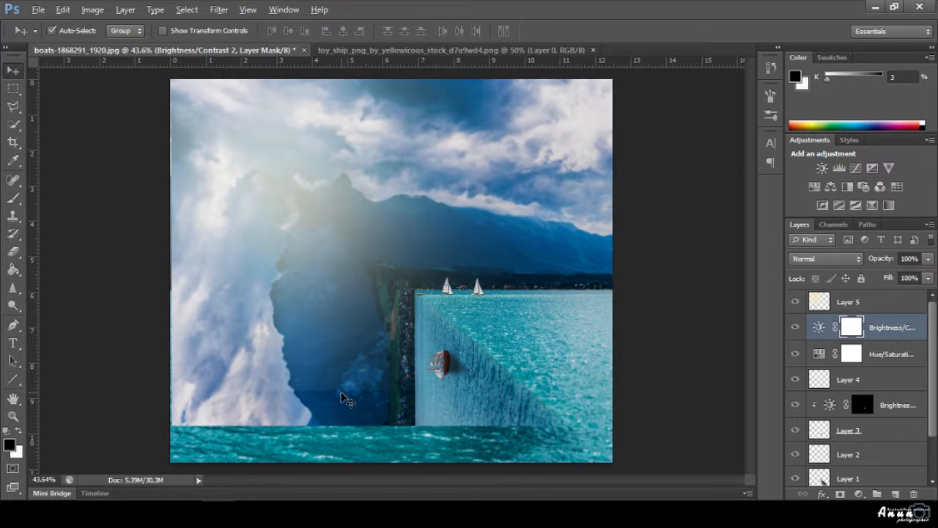
pyautogui.scroll(1, 345, 396)
pyautogui.scroll(-2, 344, 397)
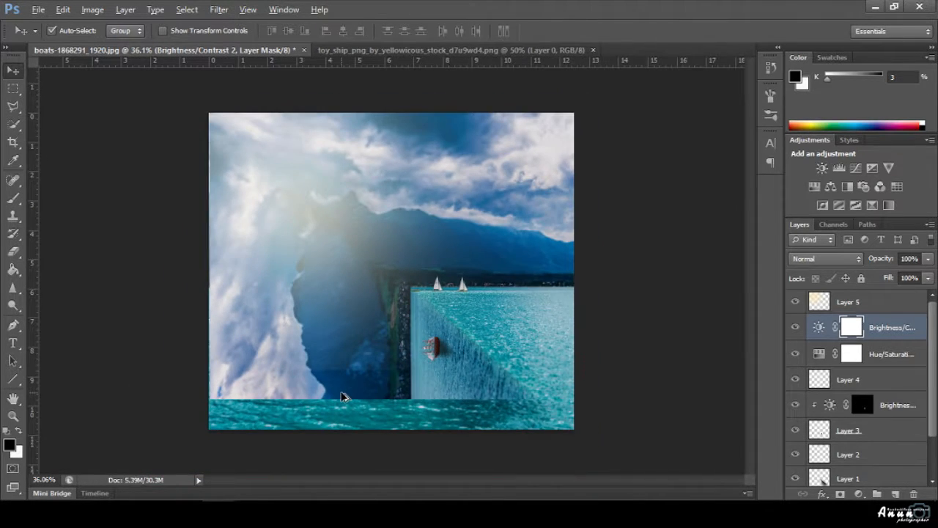
pyautogui.scroll(-1, 345, 396)
pyautogui.scroll(-2, 865, 439)
pyautogui.click(864, 470)
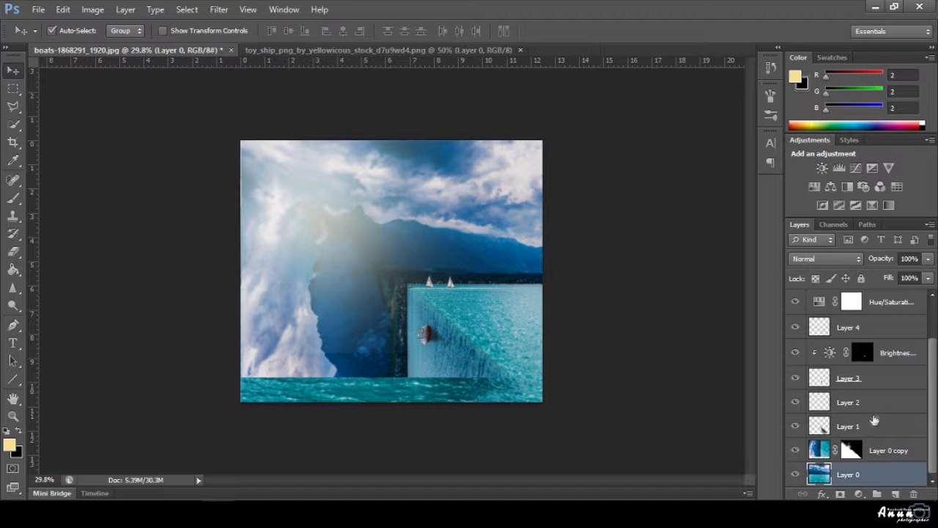
pyautogui.scroll(2, 875, 419)
pyautogui.keyDown('shift'); pyautogui.click(875, 303); pyautogui.keyUp('shift')
pyautogui.rightClick(874, 311)
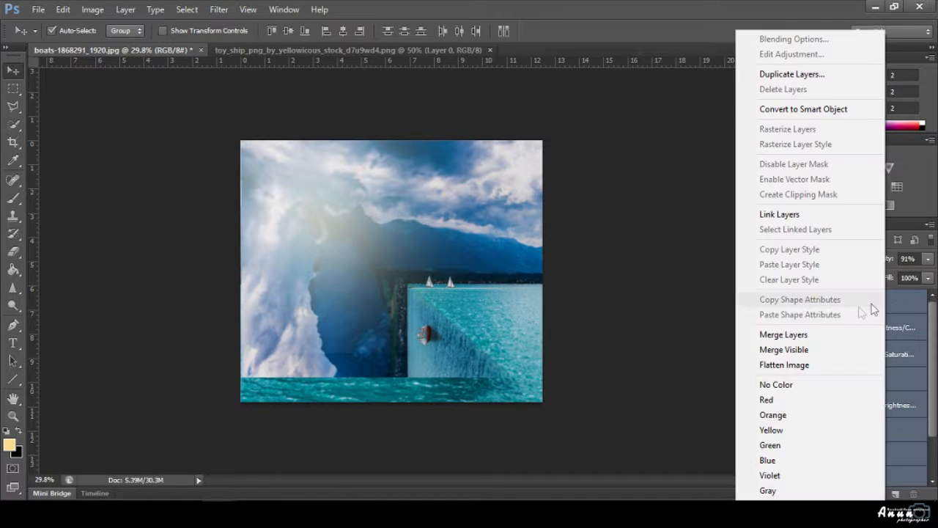
pyautogui.click(796, 334)
pyautogui.scroll(1, 487, 345)
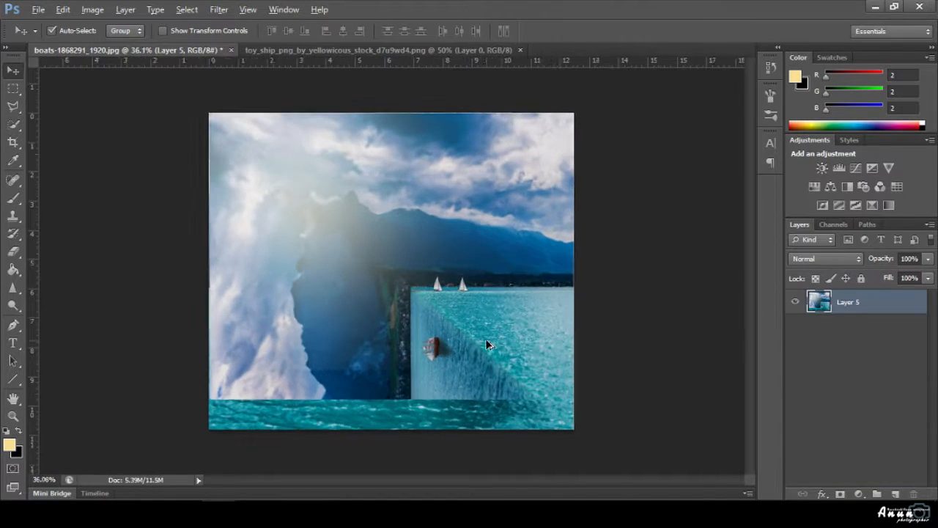
pyautogui.scroll(1, 487, 345)
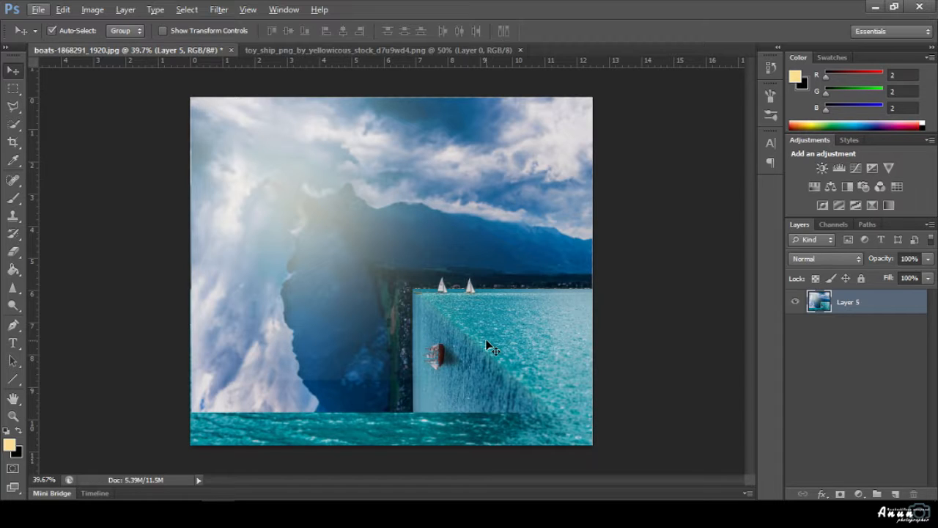
pyautogui.hotkey('ctrl', 'z')
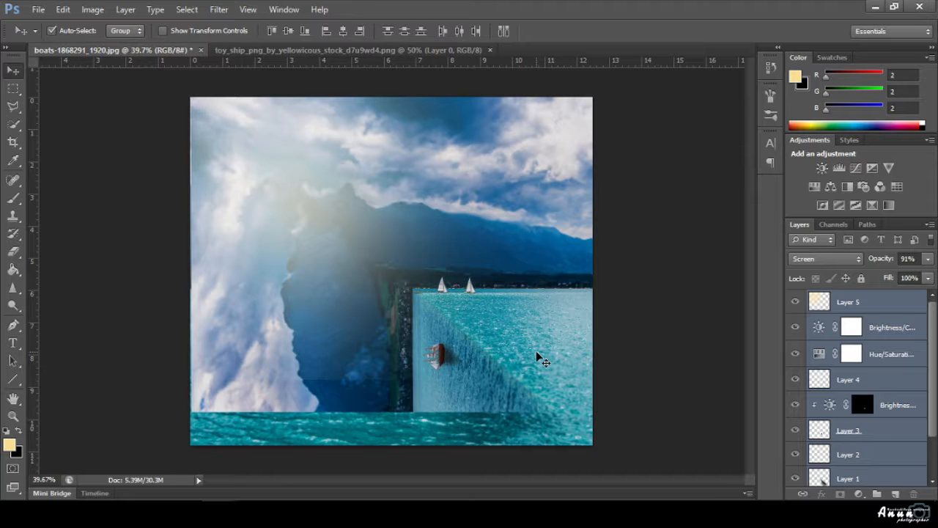
pyautogui.scroll(-2, 814, 425)
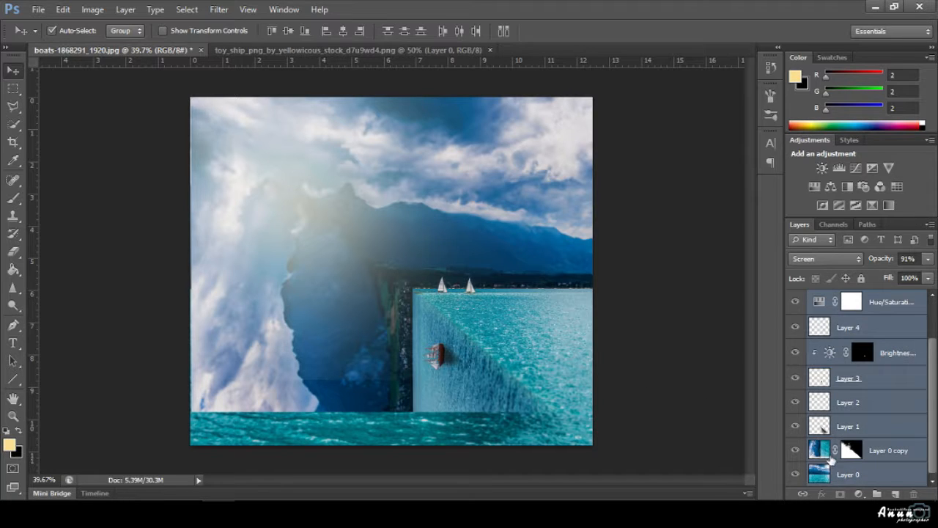
# Compare Layer 0 and Layer 0 copy visibility, select Layer 0 copy, and choose the Blur tool.
pyautogui.click(795, 475)
pyautogui.click(795, 474)
pyautogui.click(795, 450)
pyautogui.click(796, 450)
pyautogui.click(813, 450)
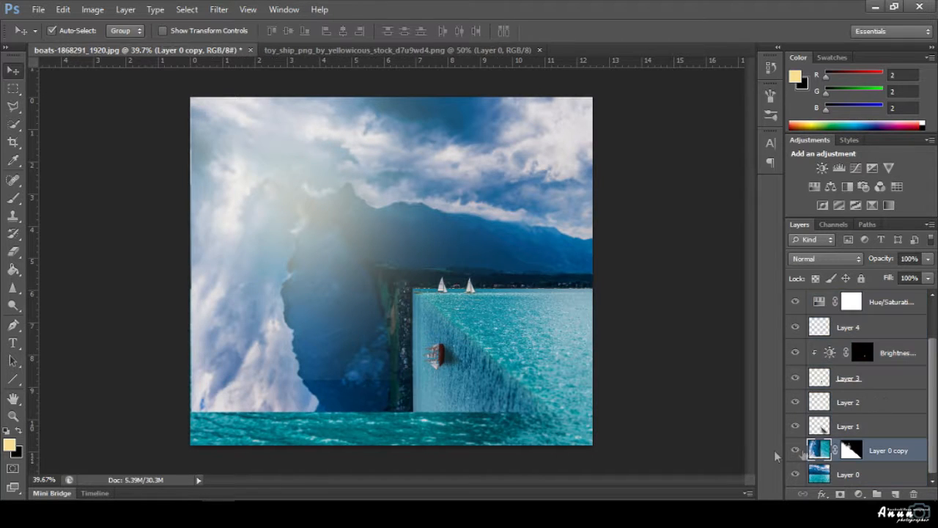
pyautogui.click(12, 306)
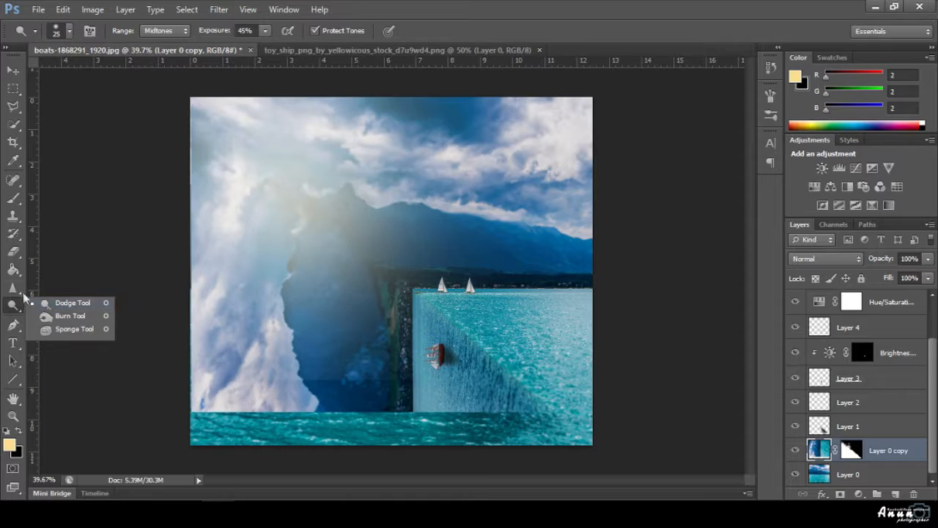
pyautogui.click(12, 287)
pyautogui.click(70, 280)
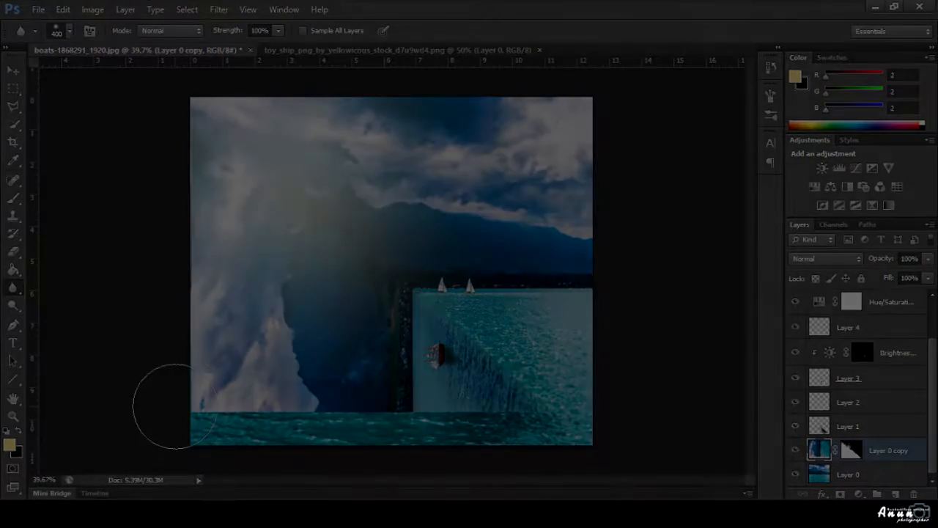